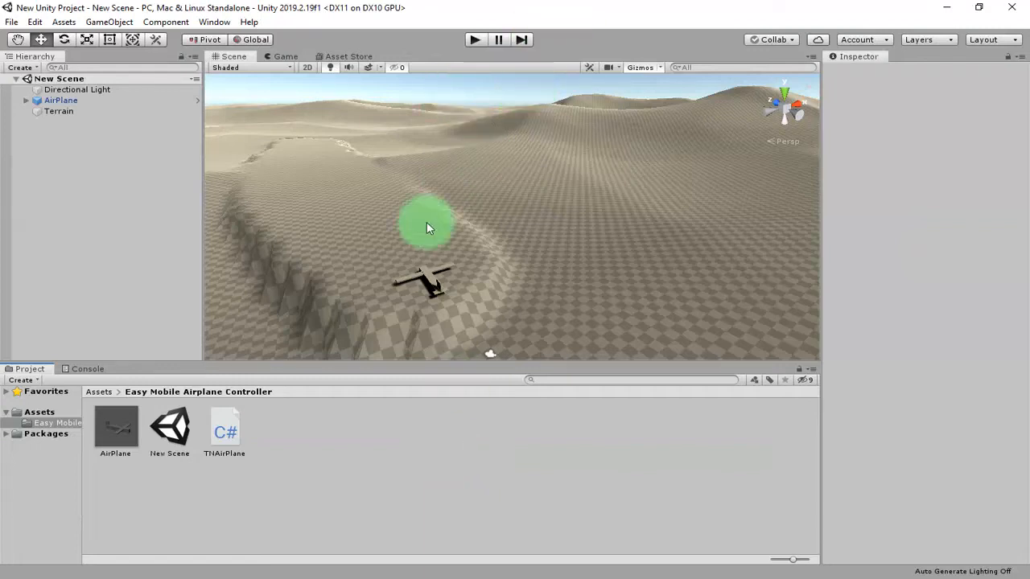
- Look over the airplane on the terrain, run the scene in play mode to watch it fly, and stop playback
scroll(463, 255, down, 2)
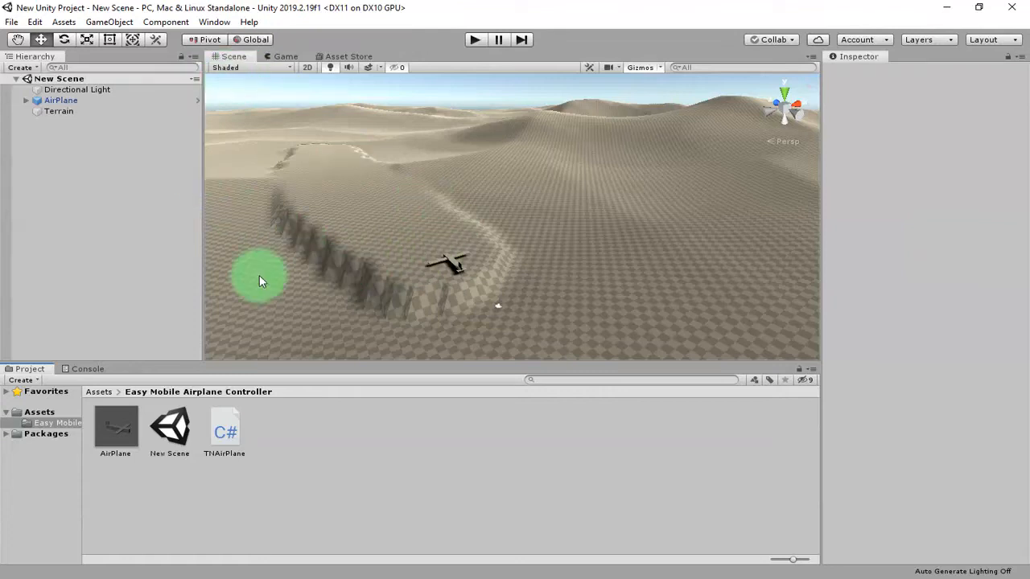
key(q)
alt+drag(489, 290, 638, 233)
key(w)
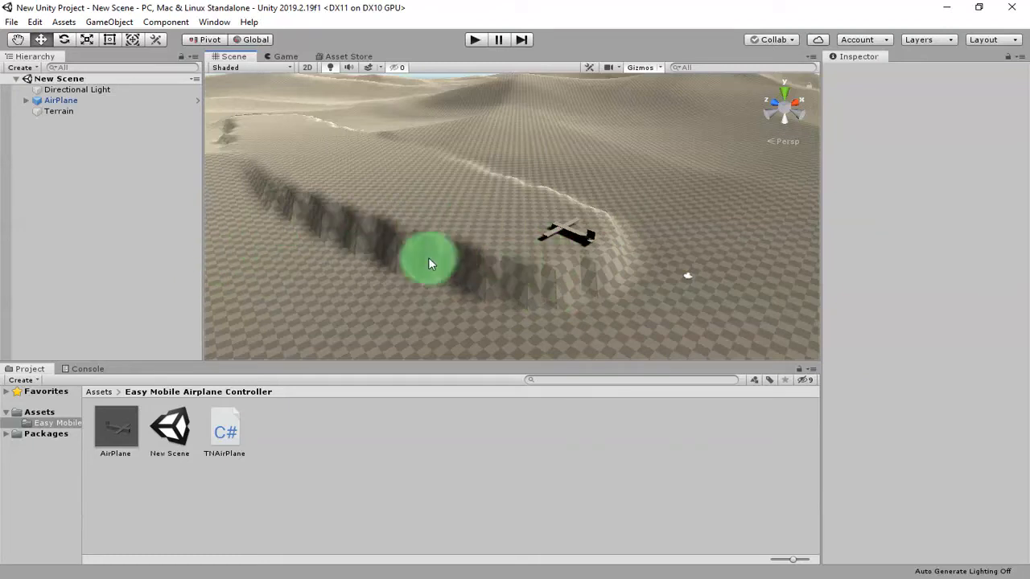
alt+drag(574, 233, 471, 160)
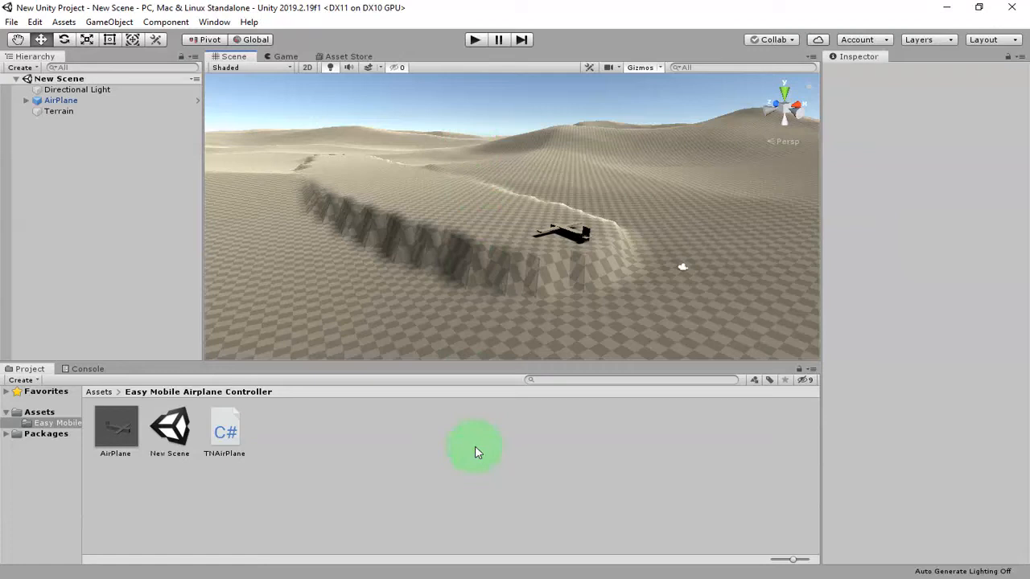
click(476, 39)
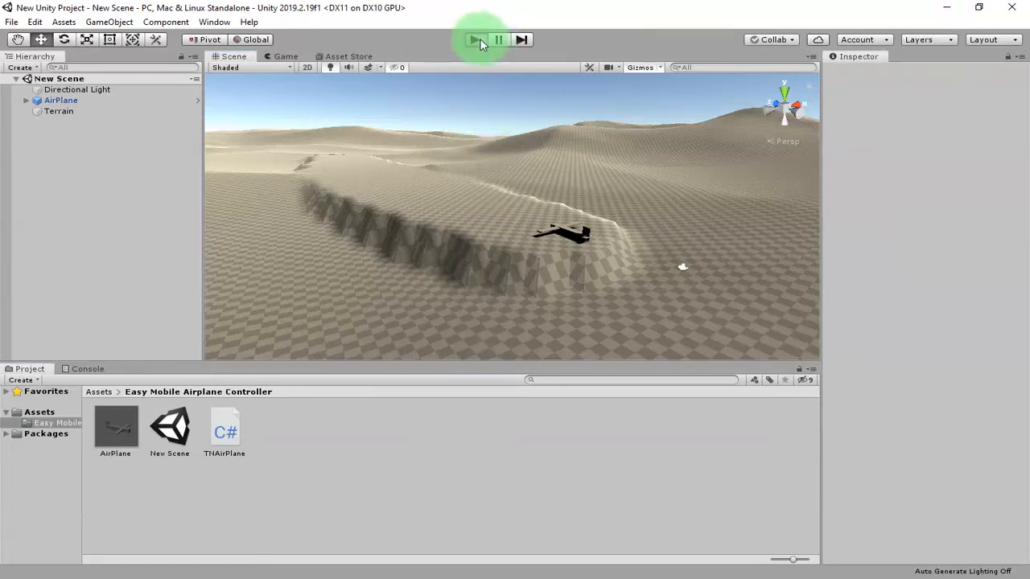
click(635, 360)
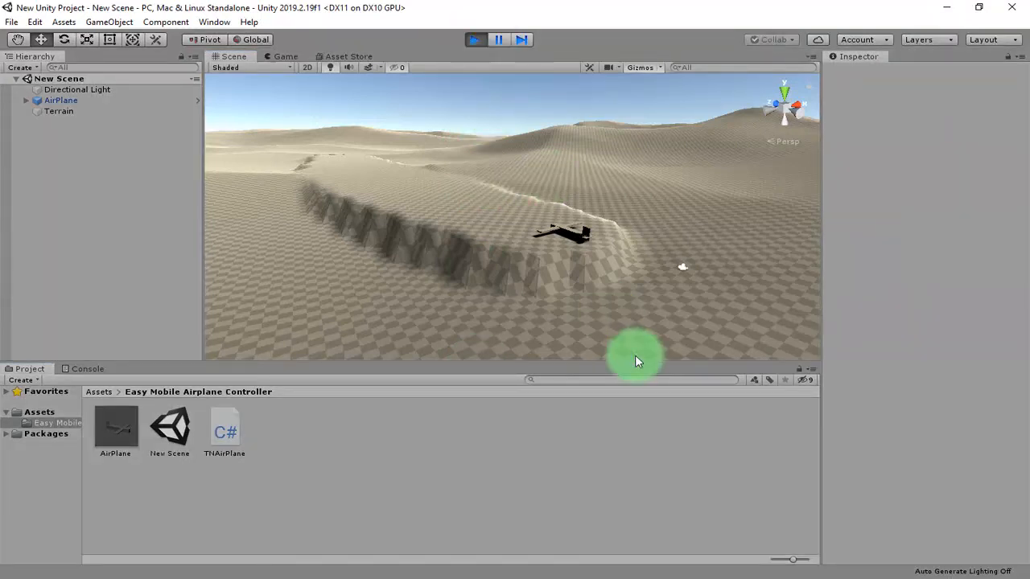
drag(634, 360, 502, 92)
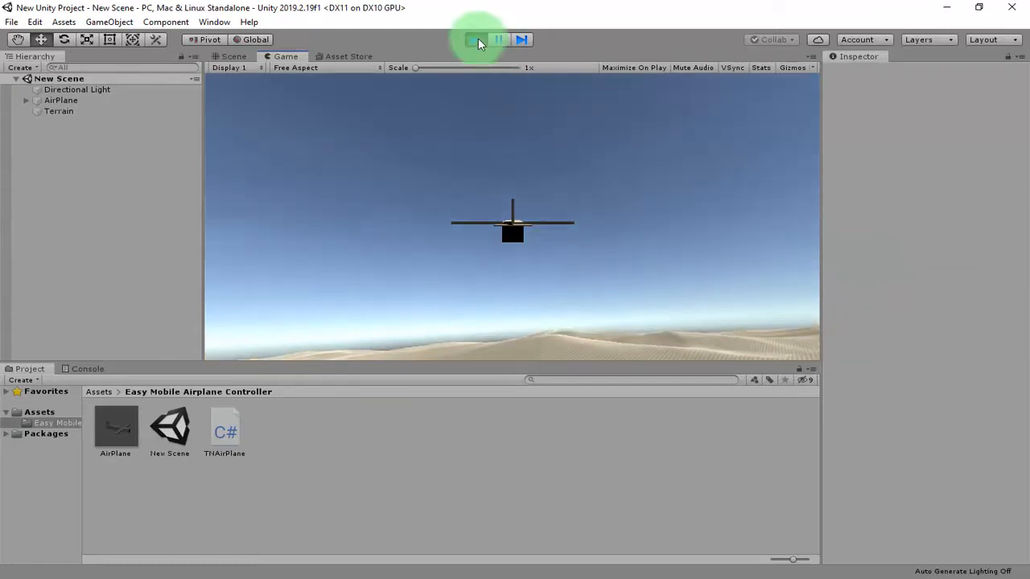
click(475, 39)
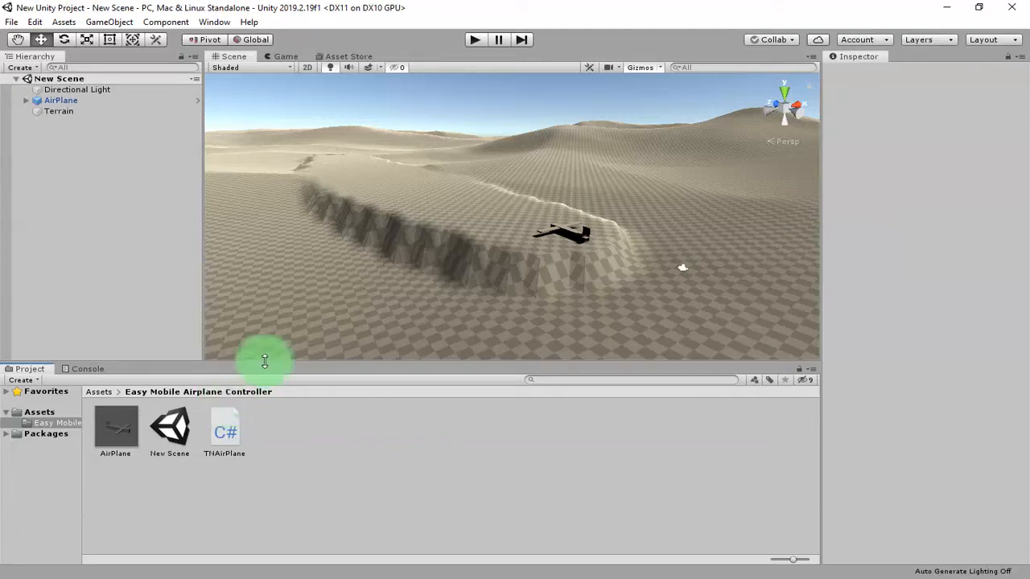
- Add a standard UI Button to the scene
right_click(64, 186)
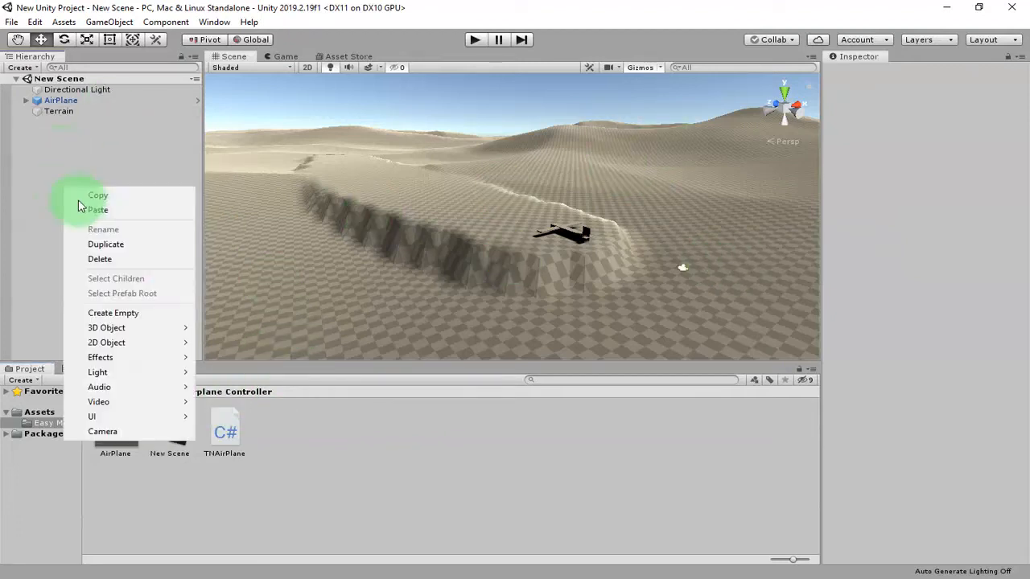
mouse_move(142, 416)
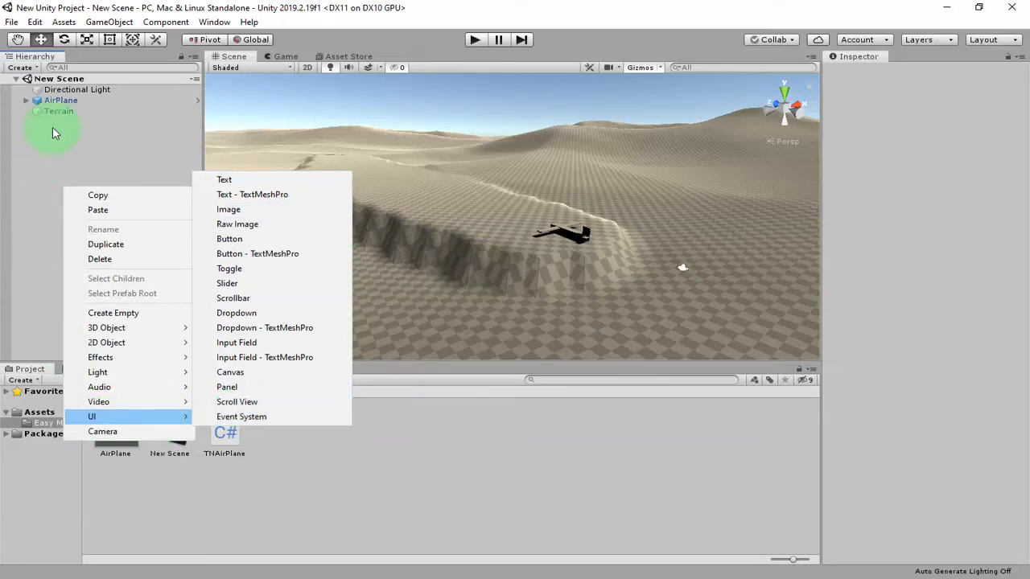
right_click(86, 137)
mouse_move(186, 366)
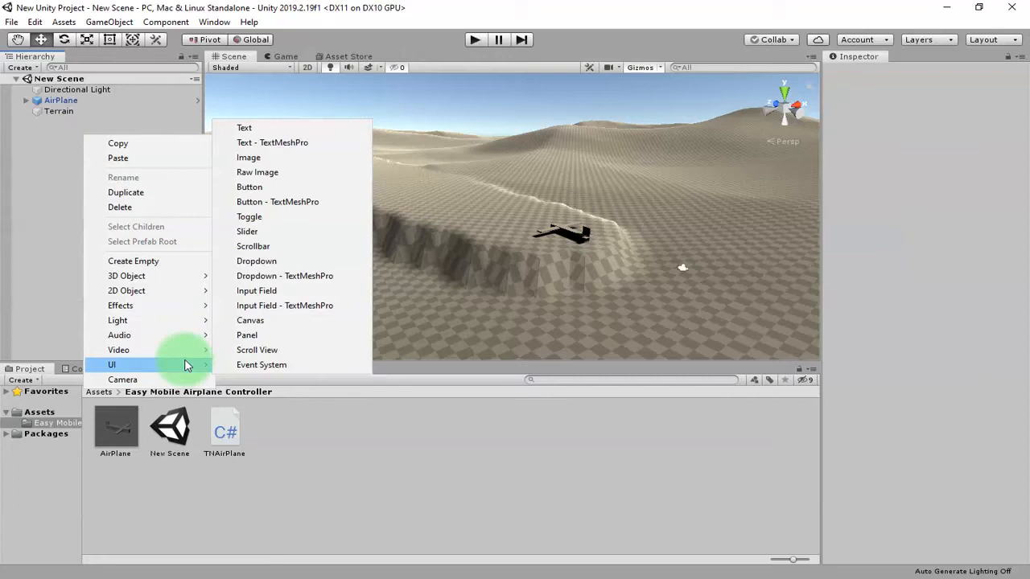
click(297, 186)
- Anchor the new button to the canvas's bottom-left corner and move its position there too
key(f)
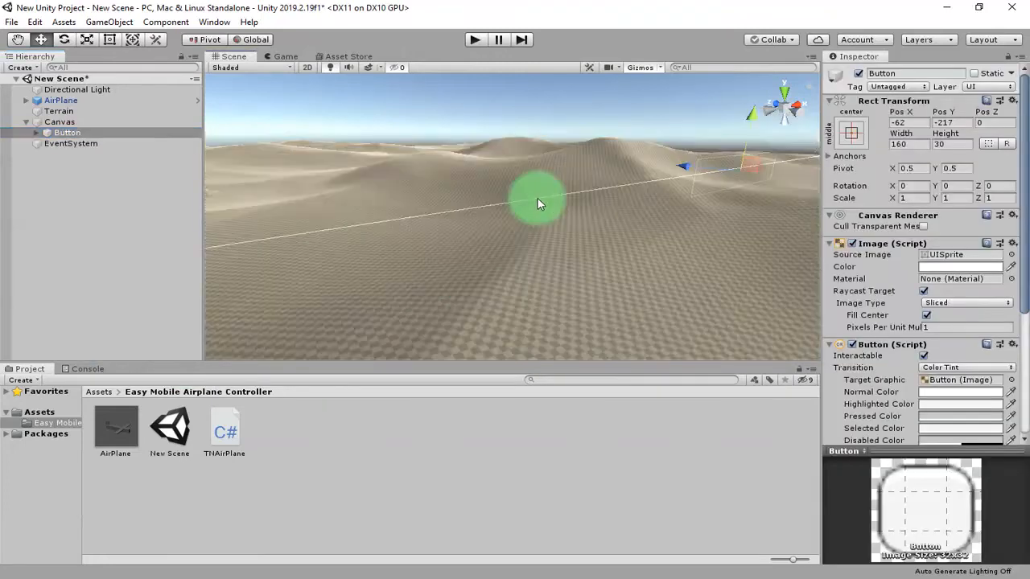
scroll(545, 289, down, 2)
alt+drag(547, 268, 430, 246)
scroll(477, 233, down, 5)
middle_drag(587, 244, 578, 320)
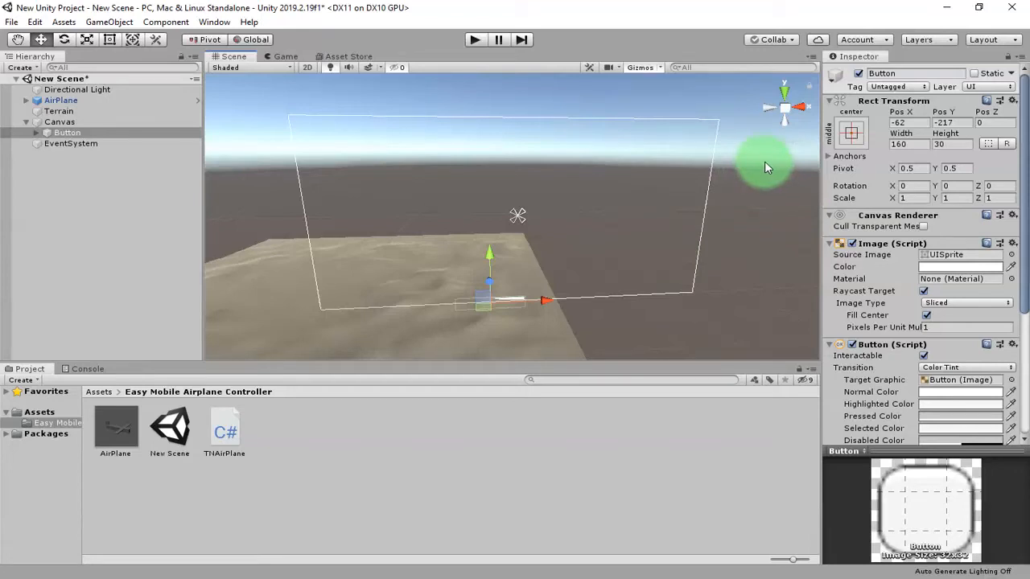
click(851, 136)
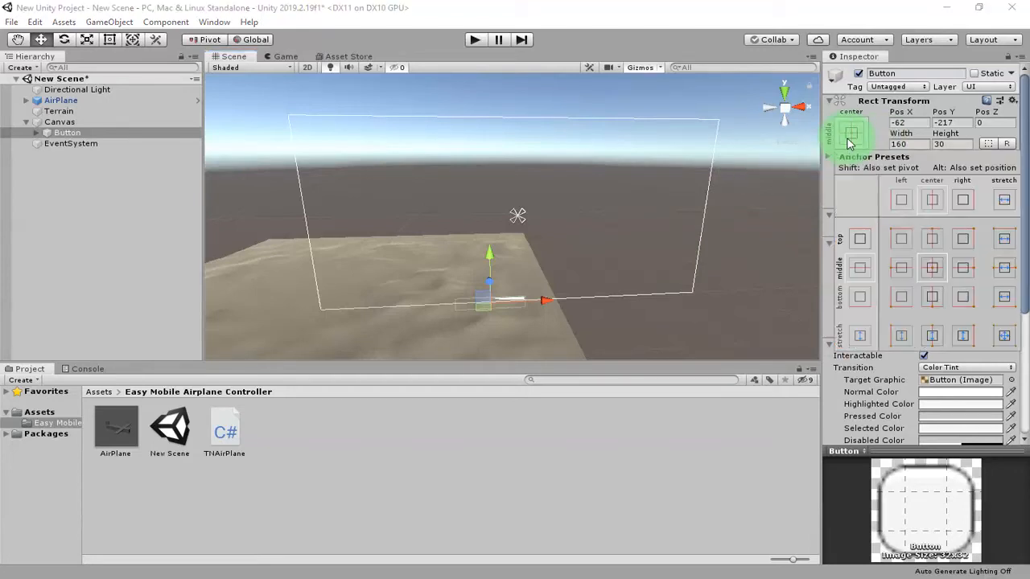
alt+click(902, 297)
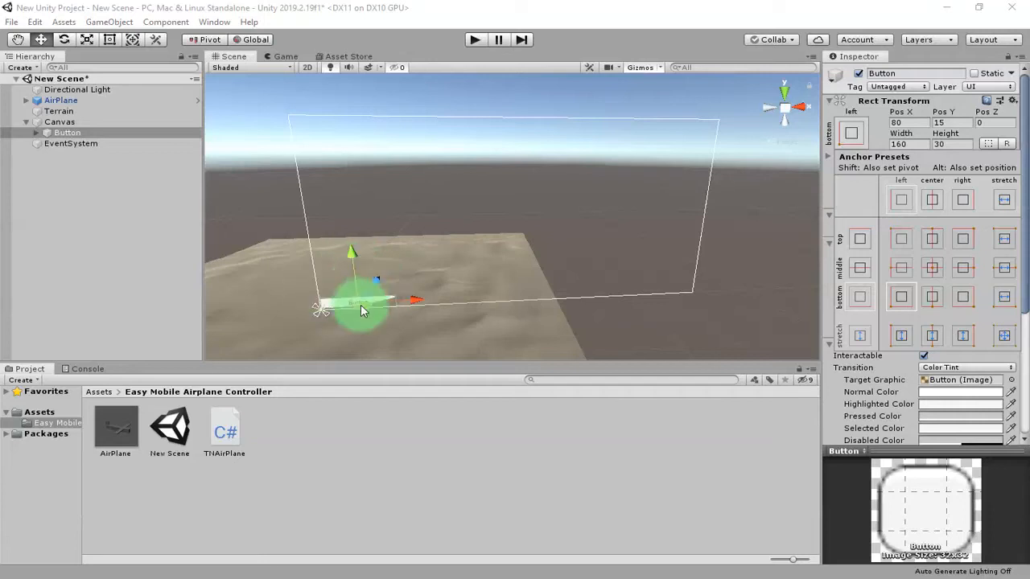
- Move the button inward from the canvas corner to about X 117, Y 47
click(488, 275)
mouse_move(487, 273)
middle_down()
mouse_move(484, 257)
mouse_move(419, 281)
middle_up()
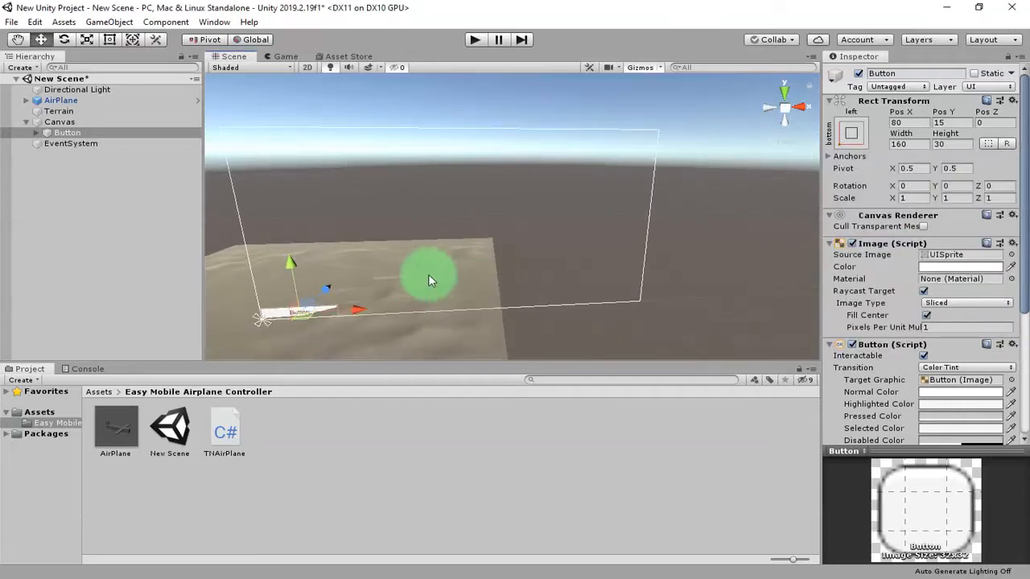
click(304, 307)
drag(304, 307, 320, 295)
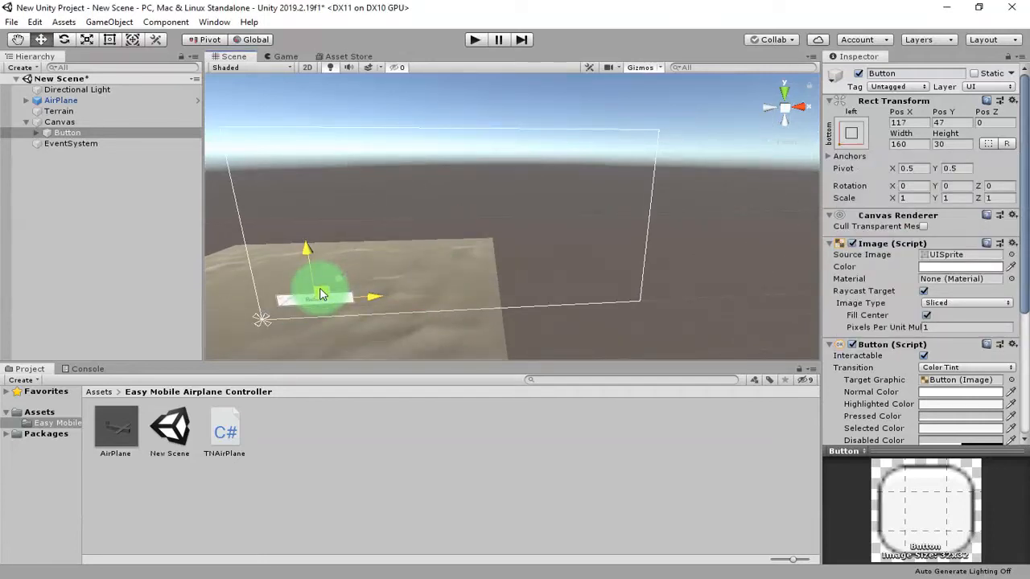
- Change the label text of the button's child Text object to SlideLeft
click(35, 132)
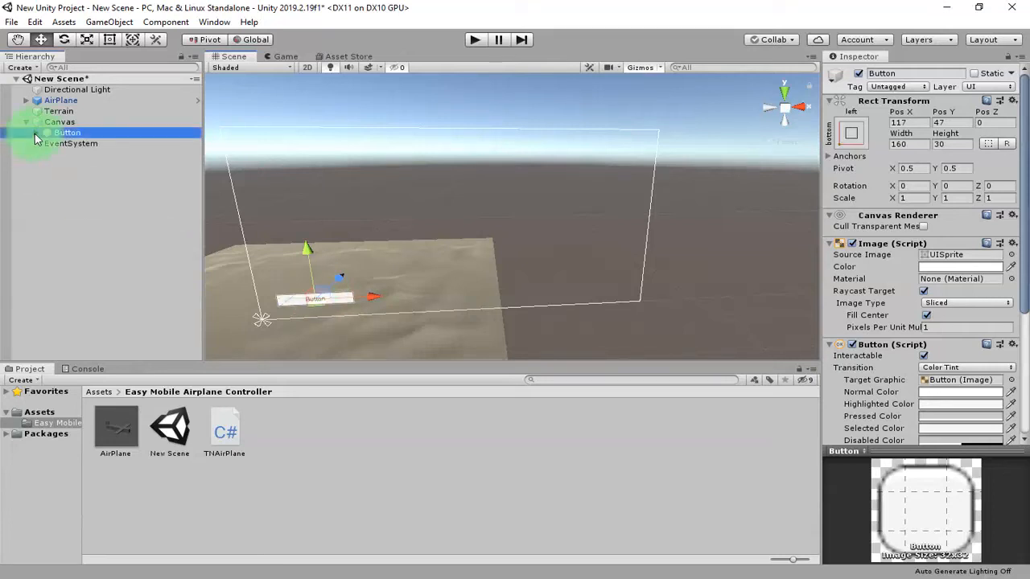
click(81, 144)
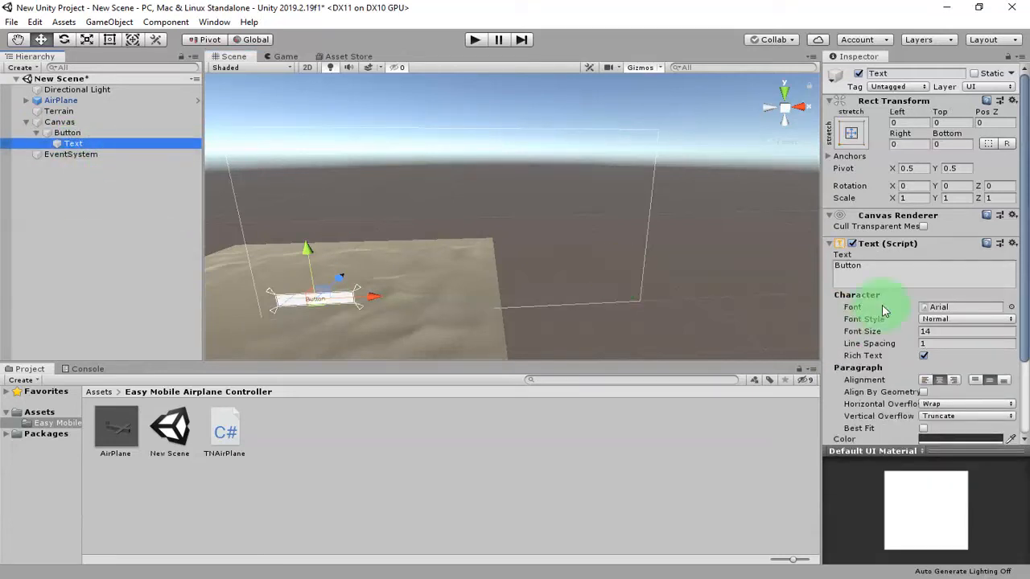
click(902, 279)
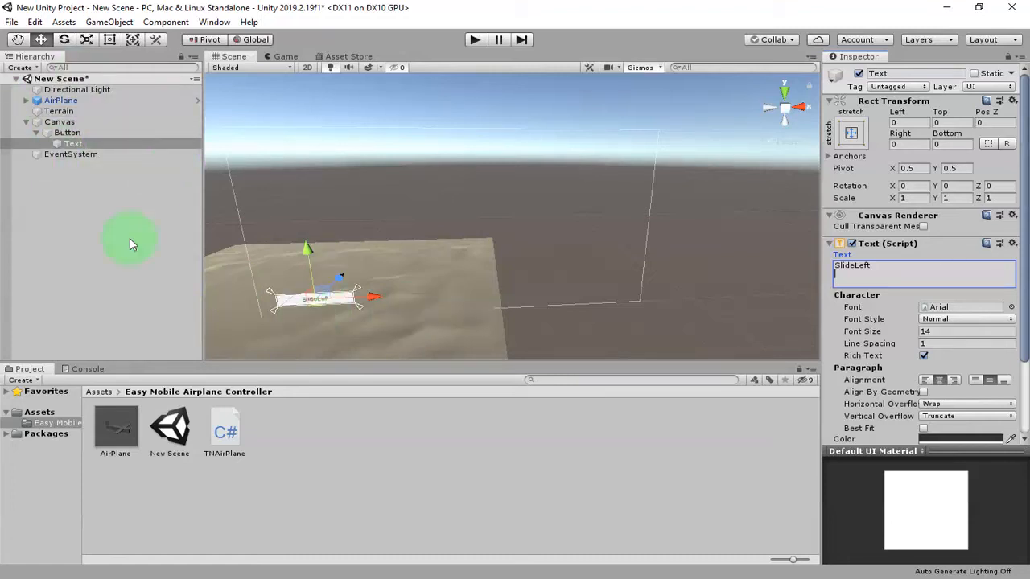
- Rename the button object as SlideLeft and save the scene
click(76, 132)
click(75, 133)
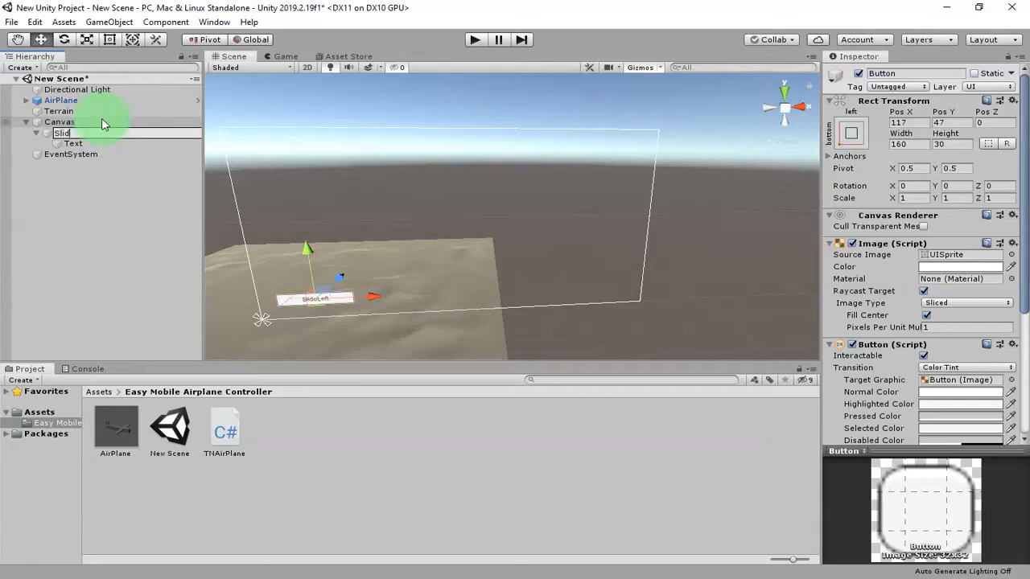
key(Return)
key(ctrl+s)
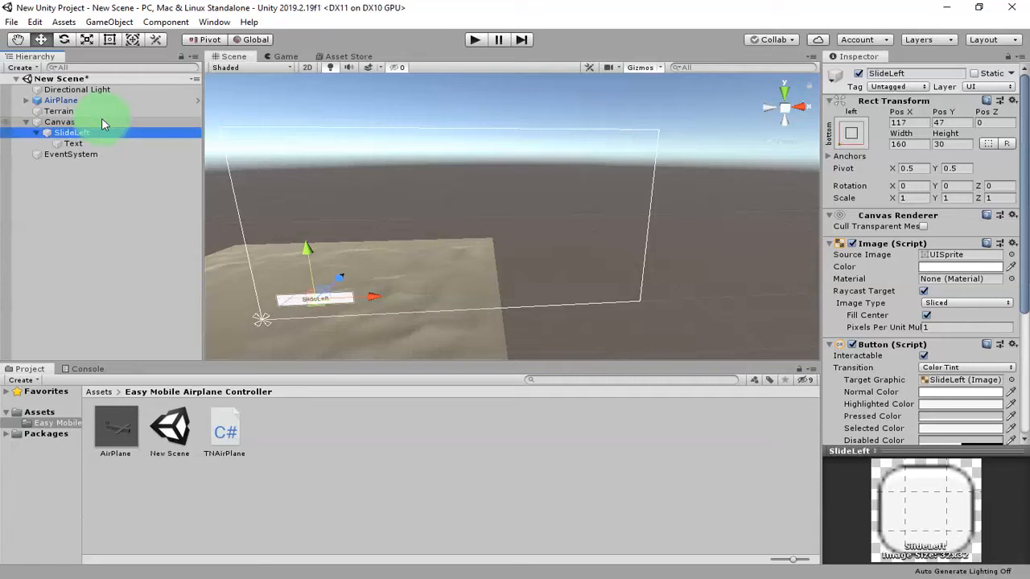
click(73, 179)
click(79, 125)
click(83, 133)
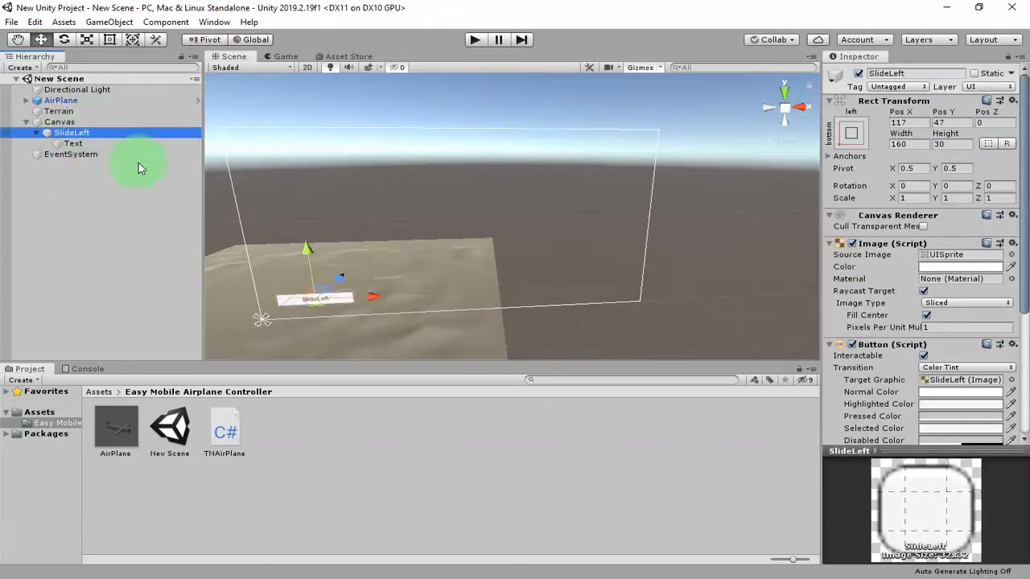
key(ctrl+d)
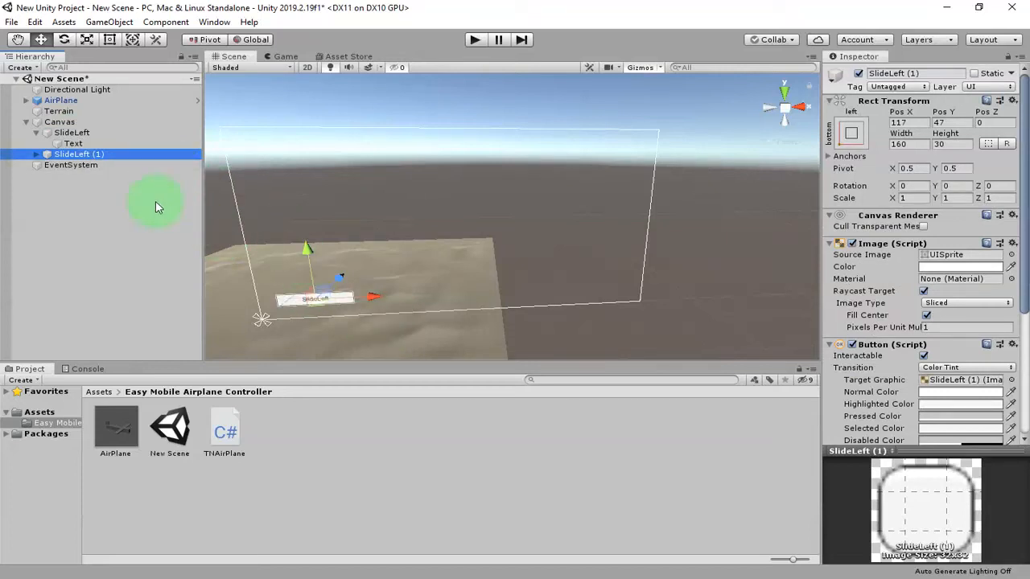
key(ctrl+z)
- Set the SlideLeft button's width and height to 64 each
middle_drag(385, 266, 460, 228)
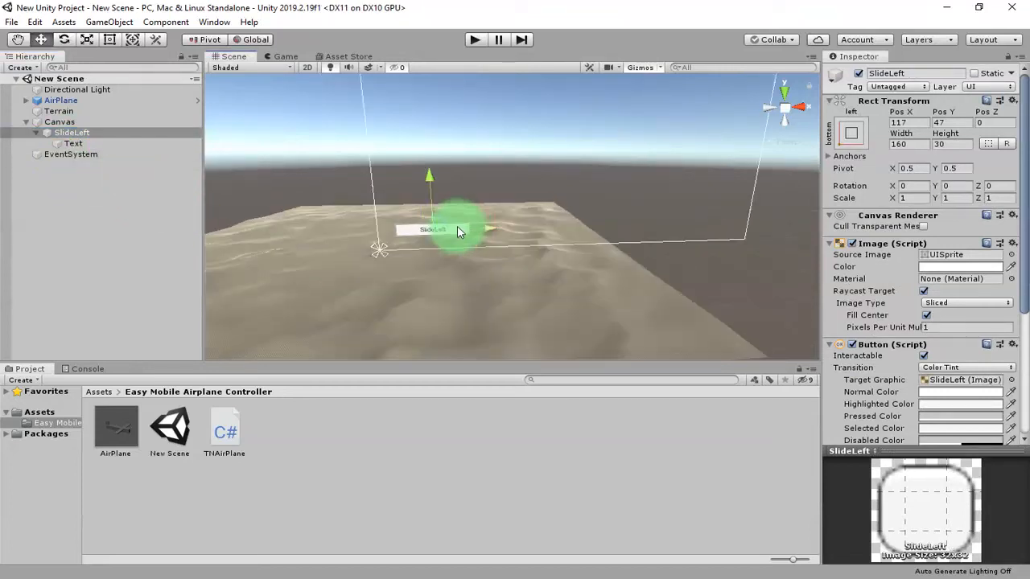
scroll(437, 232, up, 4)
middle_drag(323, 259, 353, 254)
key(f)
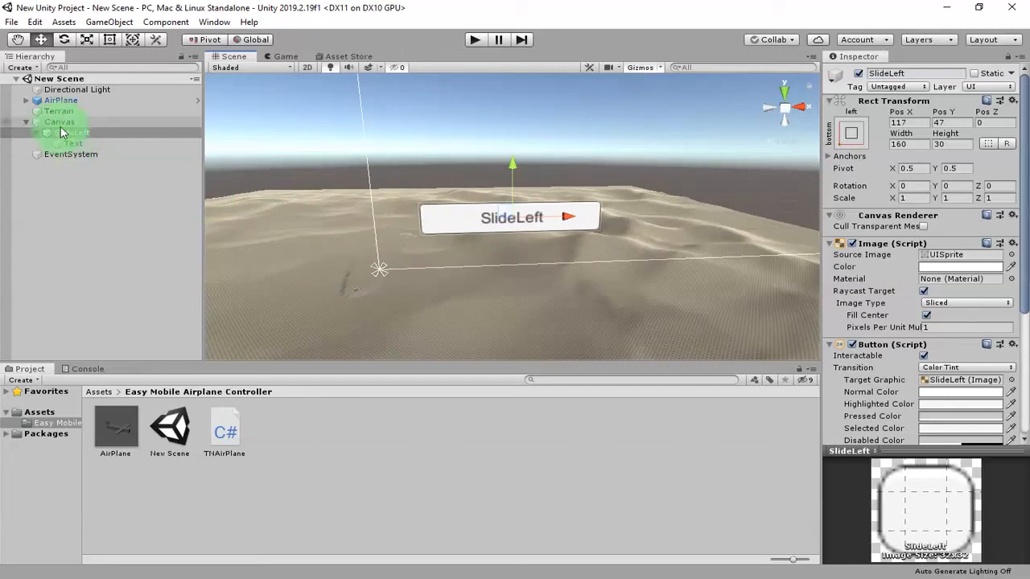
click(109, 40)
click(903, 143)
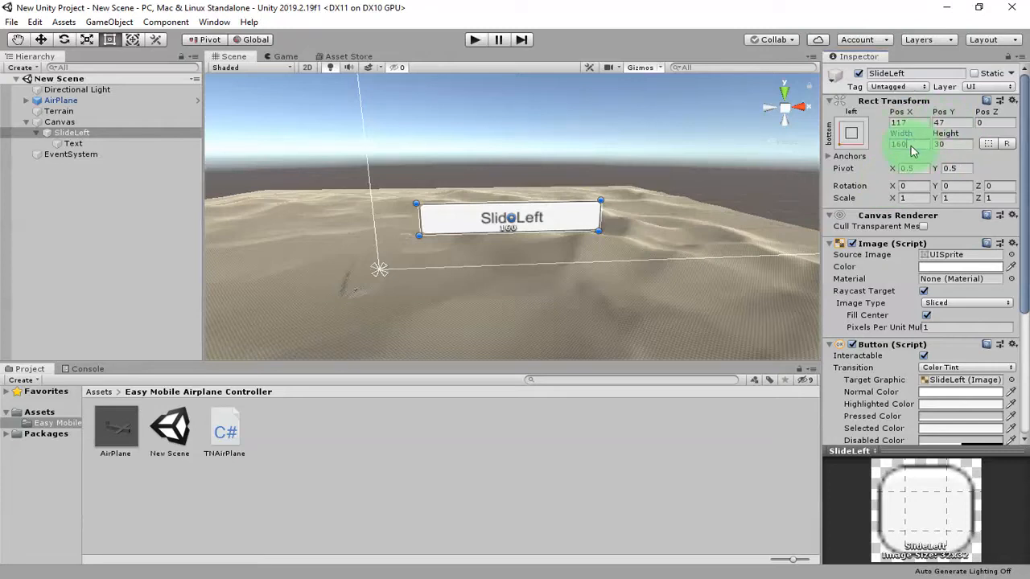
click(920, 144)
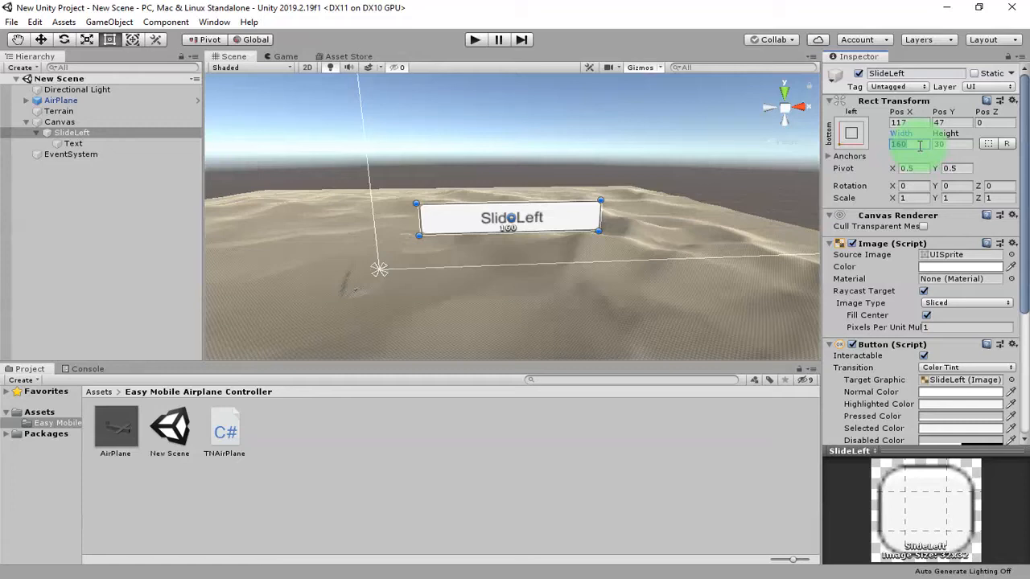
text(64)
key(Tab)
text(64)
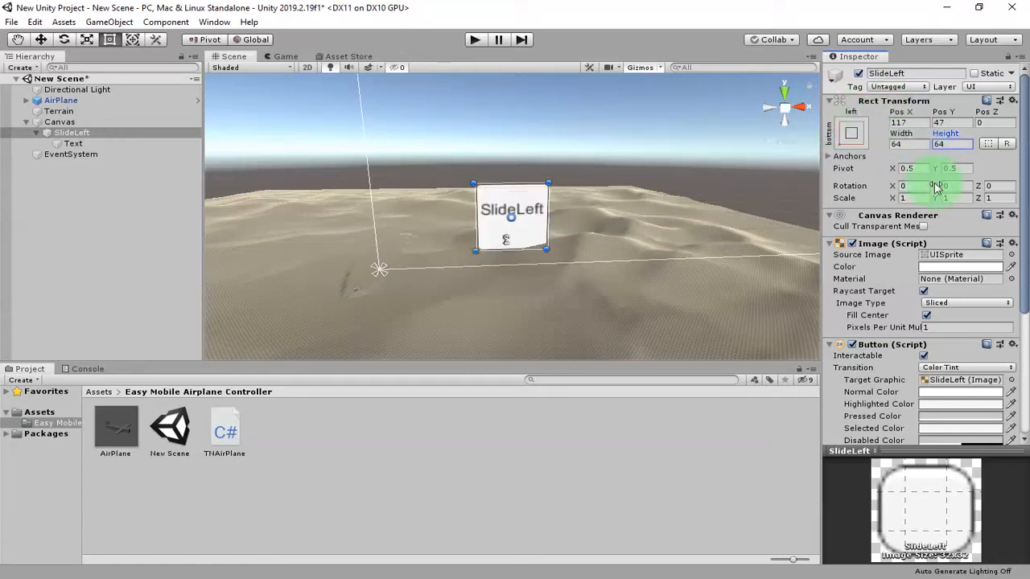
scroll(925, 409, down, 5)
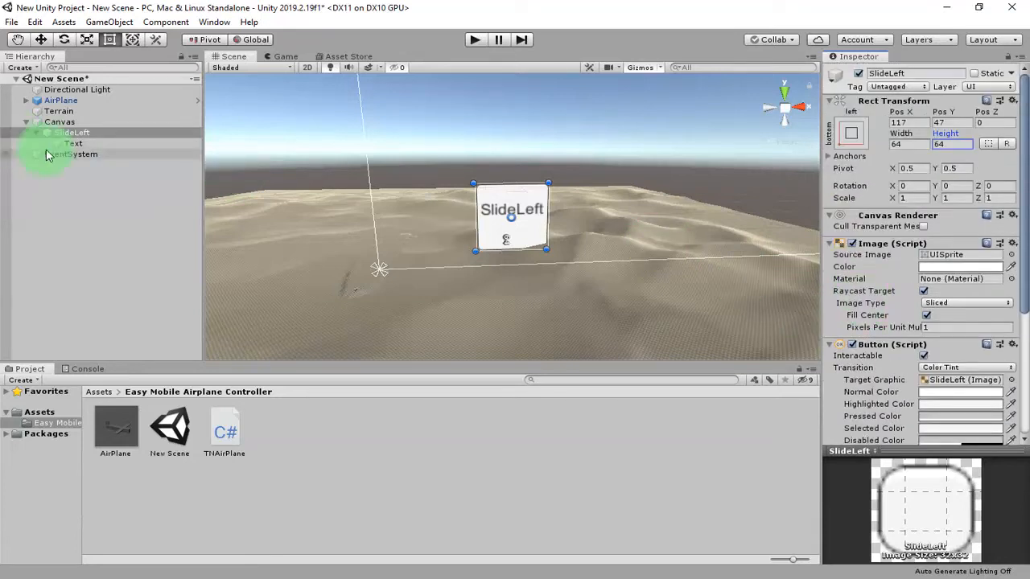
- Replace the SlideLeft button's label text with the symbol <
click(71, 143)
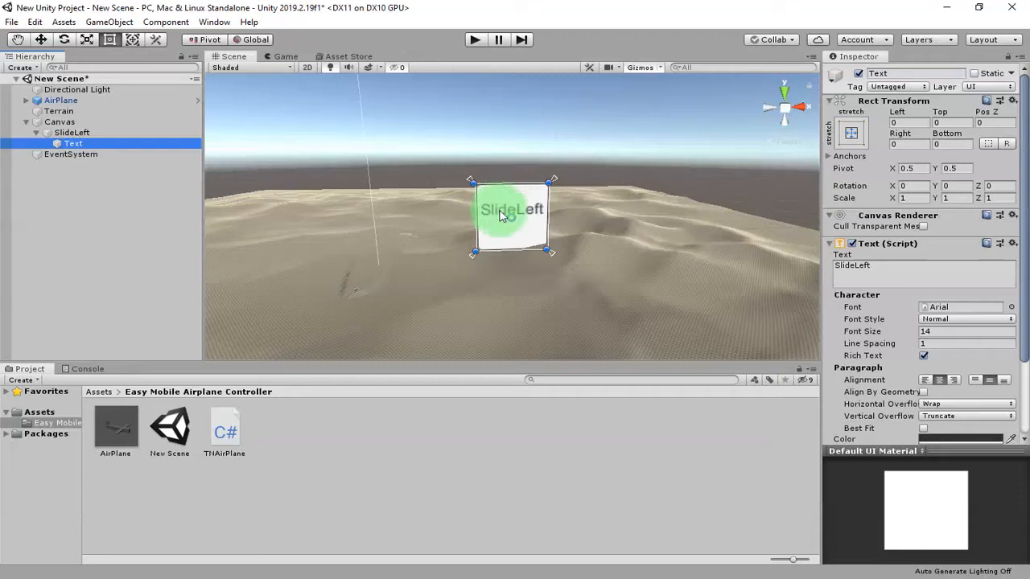
click(917, 276)
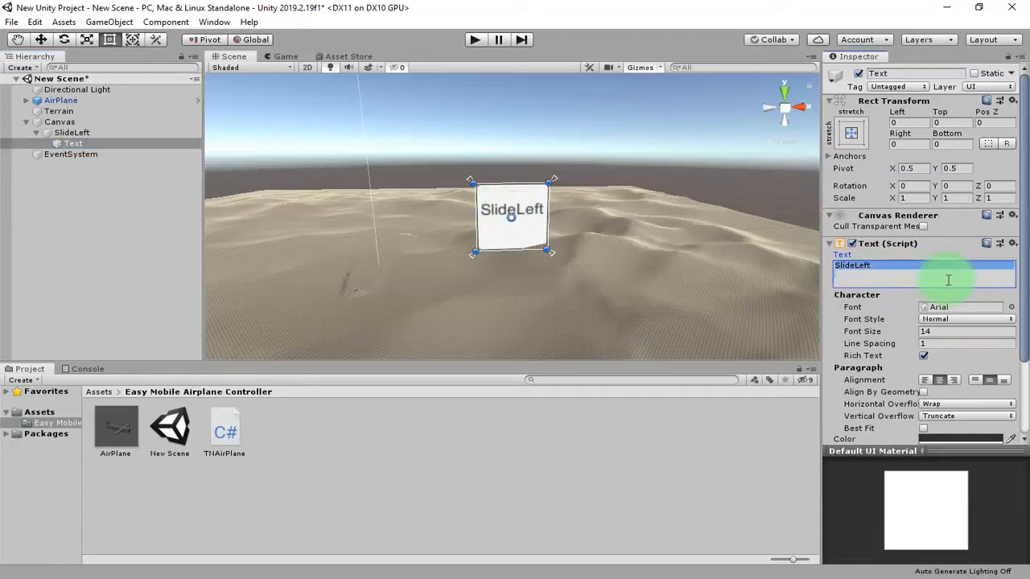
text(<)
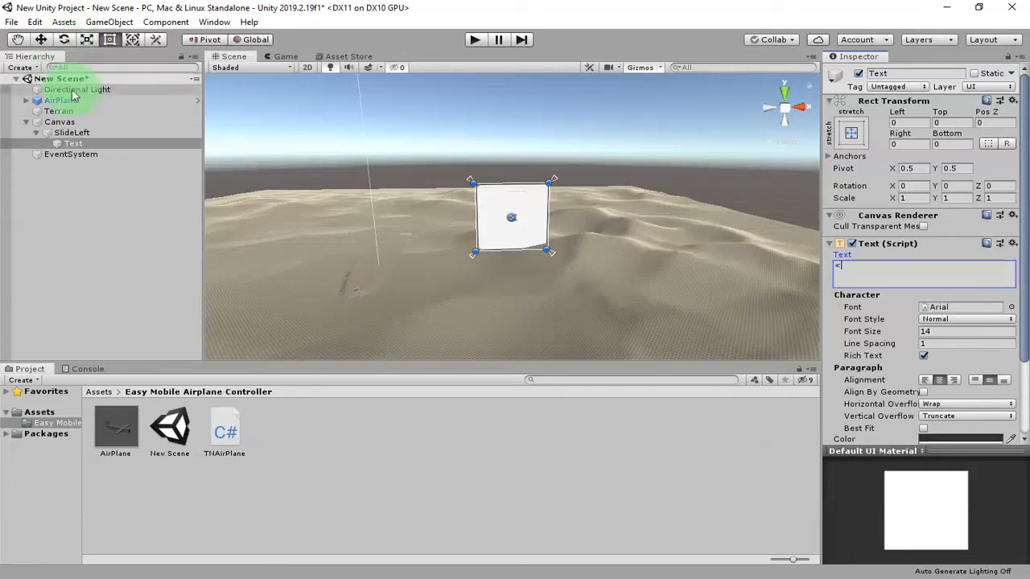
- Set the SlideLeft button's label text to Bold with font size 20, and save the scene
click(76, 131)
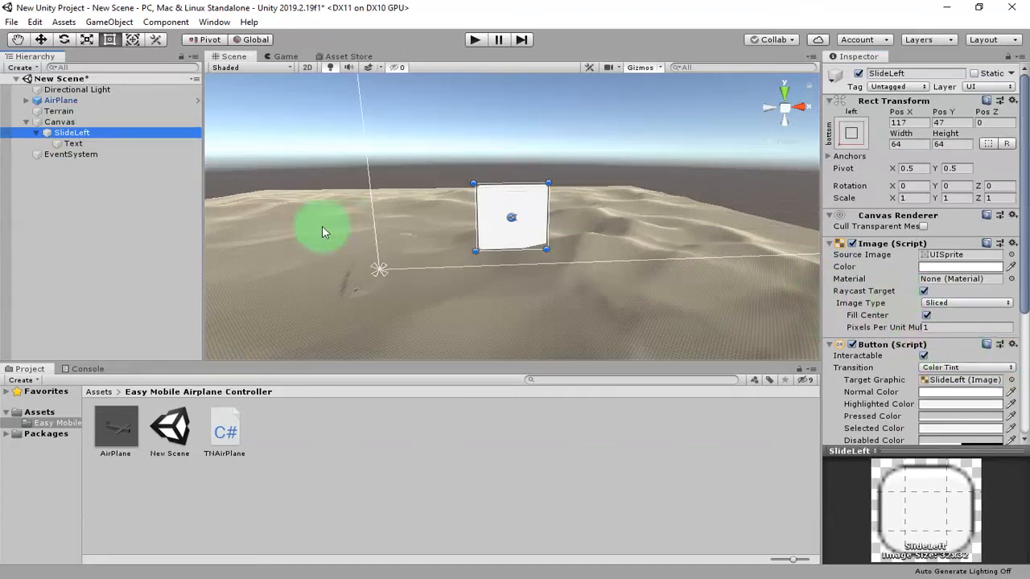
click(114, 145)
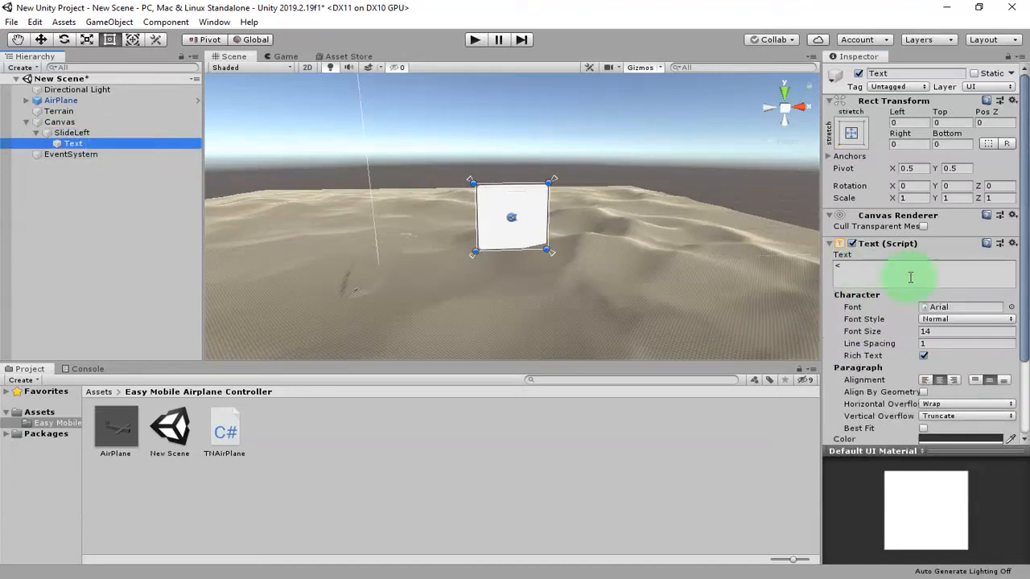
click(969, 319)
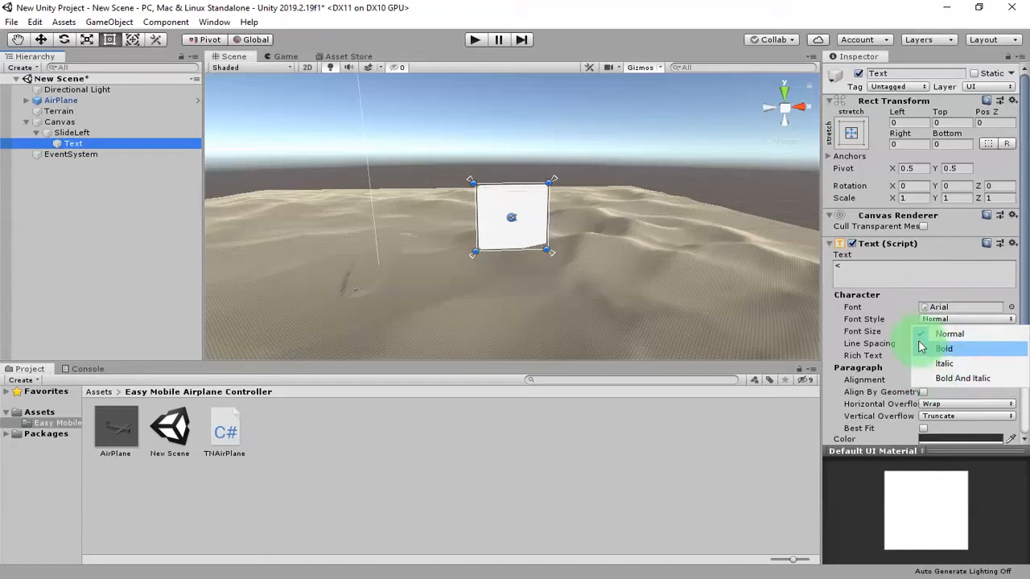
click(962, 350)
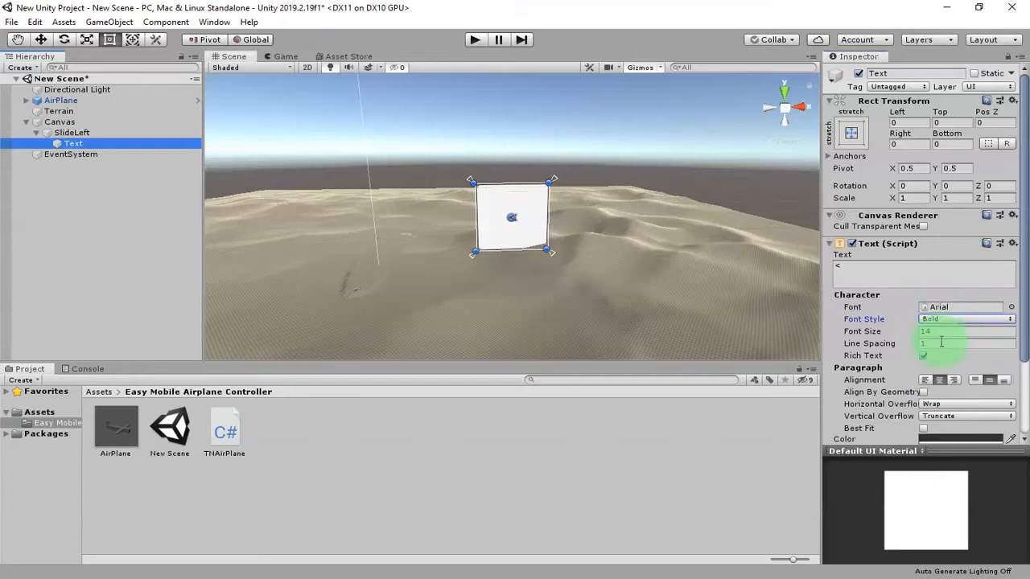
click(945, 331)
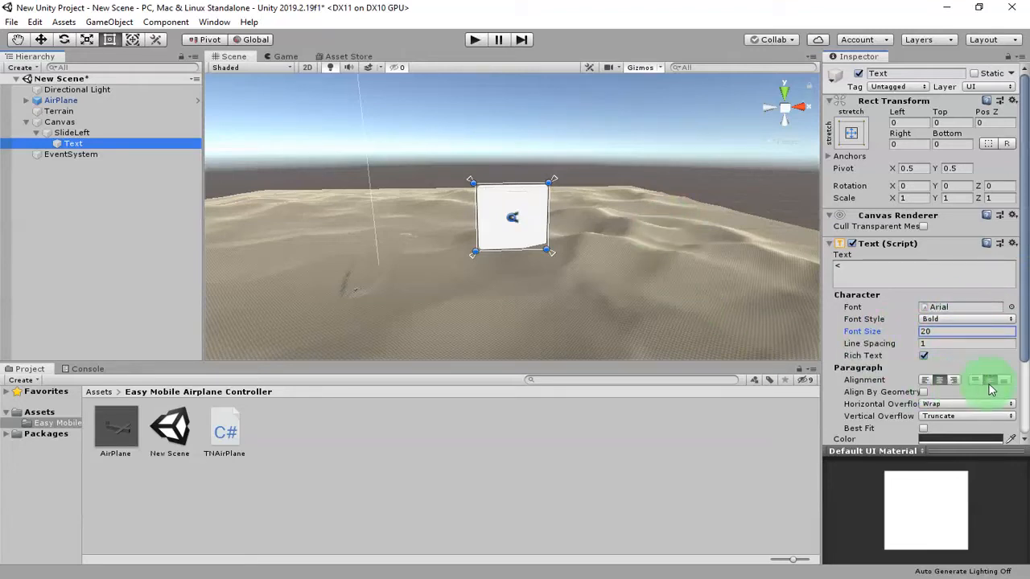
key(ctrl+s)
click(96, 177)
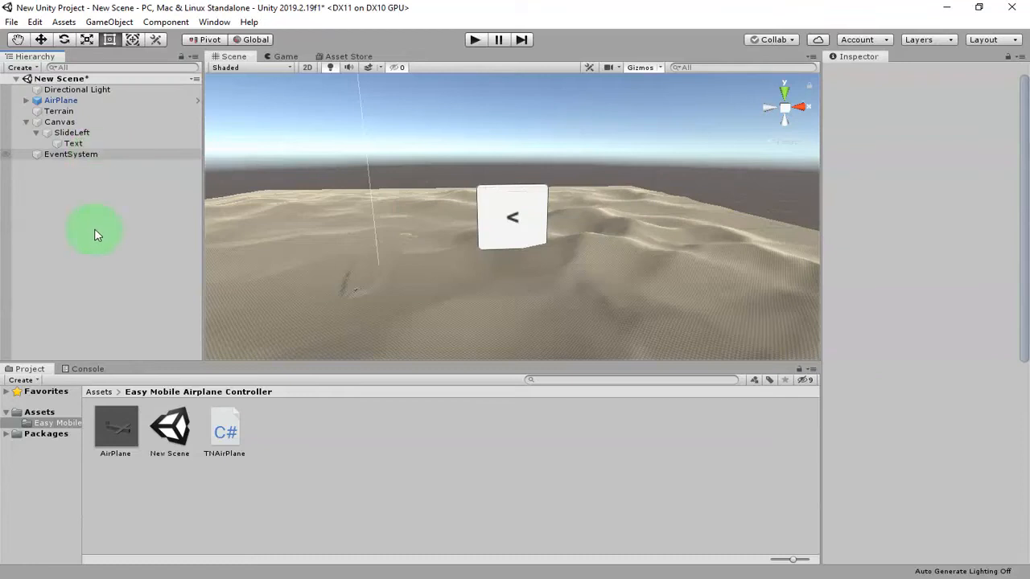
- Move the SlideLeft button freehand within the canvas to about Pos X 77, Pos Y 67
click(72, 132)
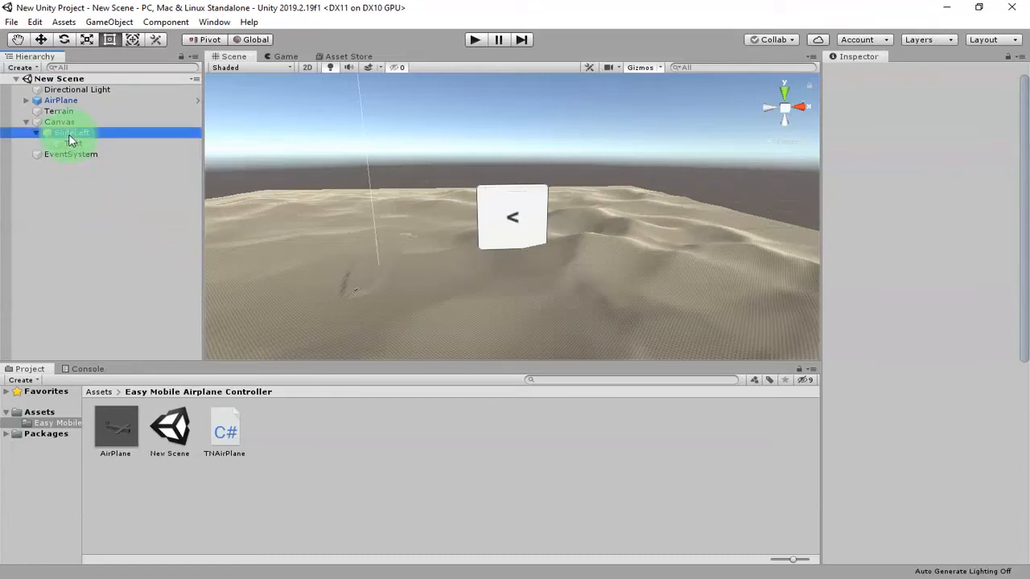
scroll(654, 213, down, 4)
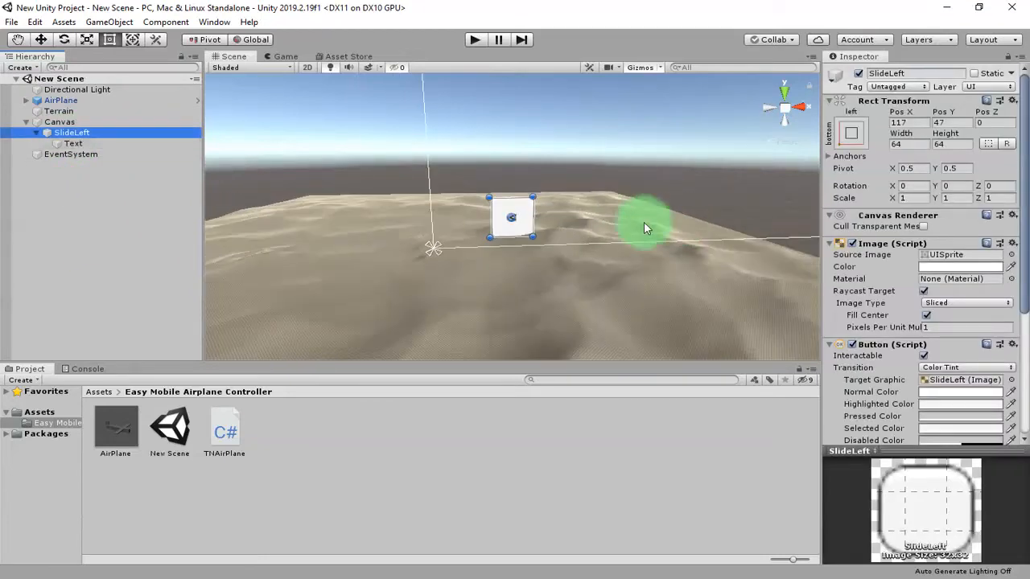
click(41, 40)
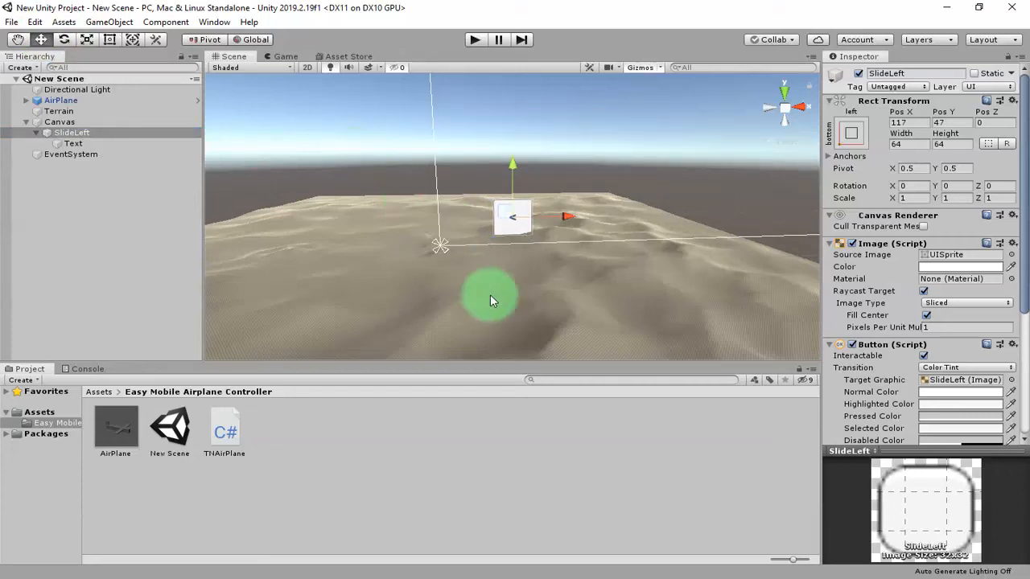
middle_drag(620, 233, 462, 282)
scroll(466, 284, down, 3)
alt+drag(479, 292, 479, 260)
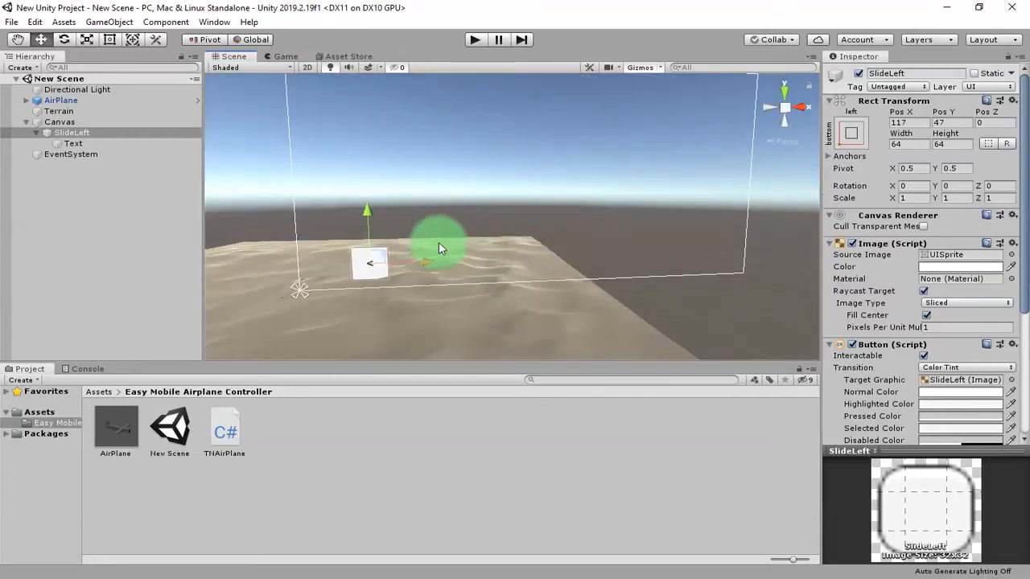
alt+drag(487, 304, 500, 256)
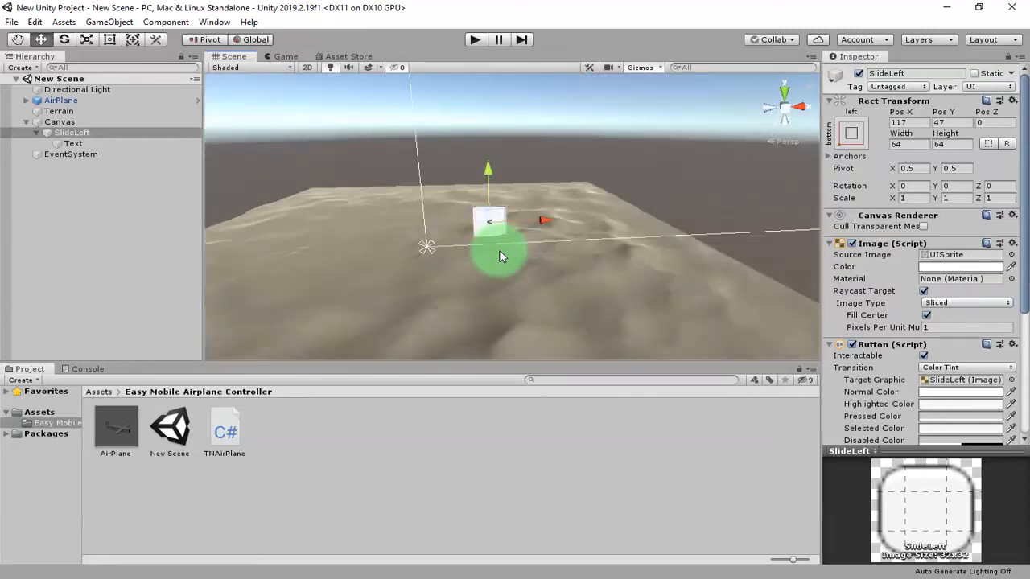
scroll(499, 256, up, 6)
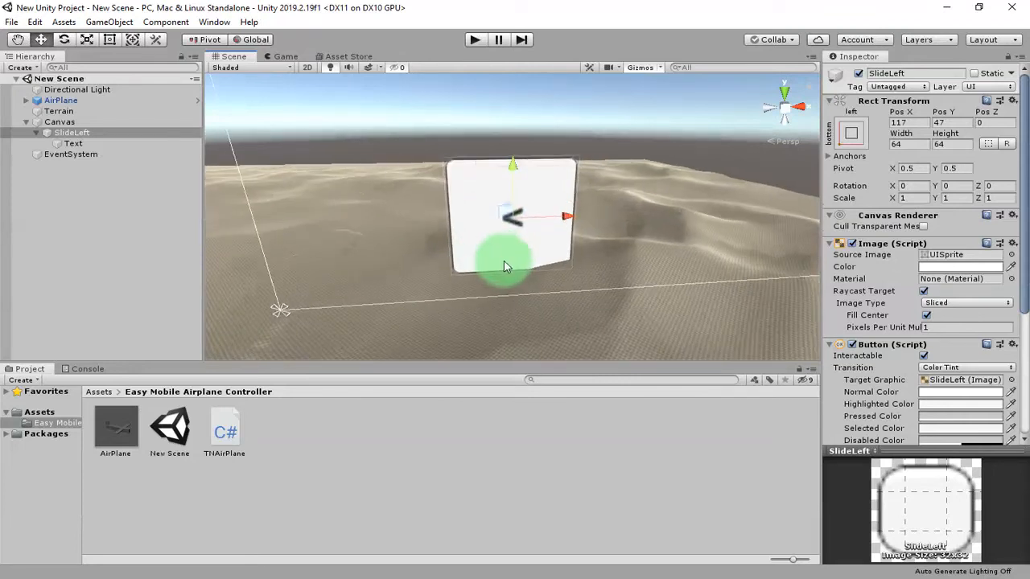
scroll(505, 266, down, 3)
alt+drag(512, 262, 467, 277)
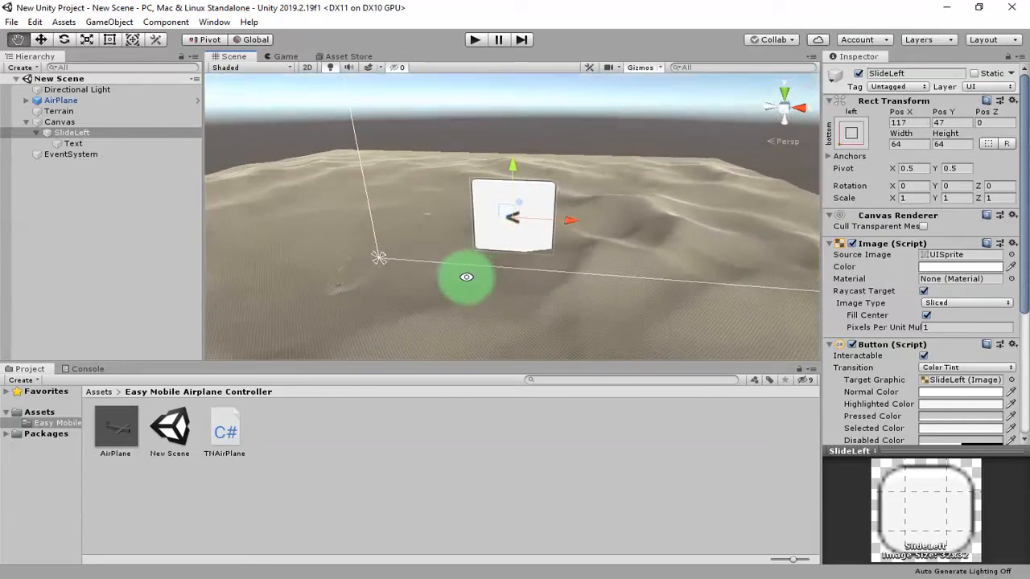
key(w)
drag(524, 193, 471, 188)
alt+drag(485, 292, 832, 143)
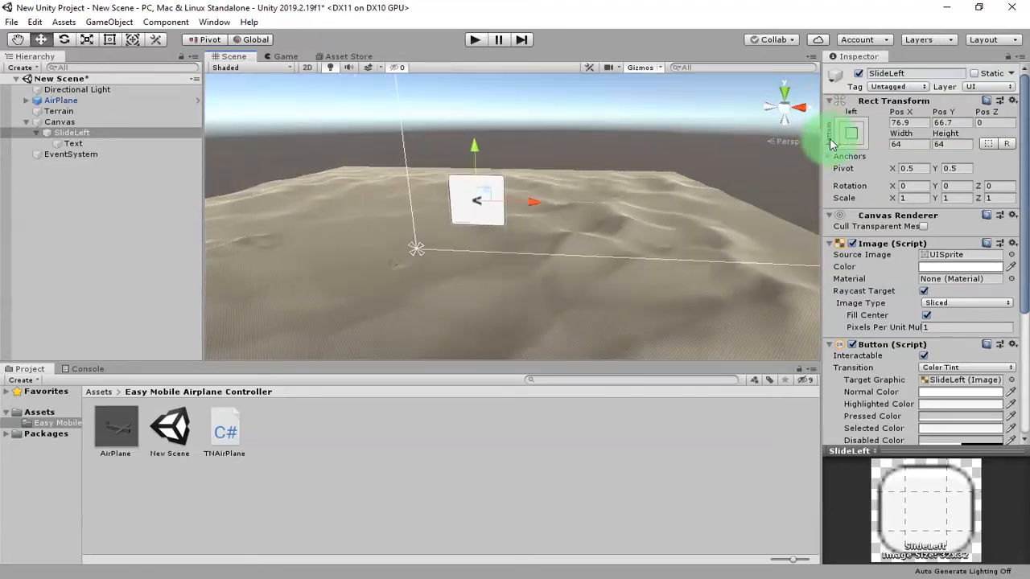
- Snap the SlideLeft button to the bottom-left anchor preset and move it freehand to about Pos X 82, Pos Y 66
click(845, 136)
alt+click(899, 303)
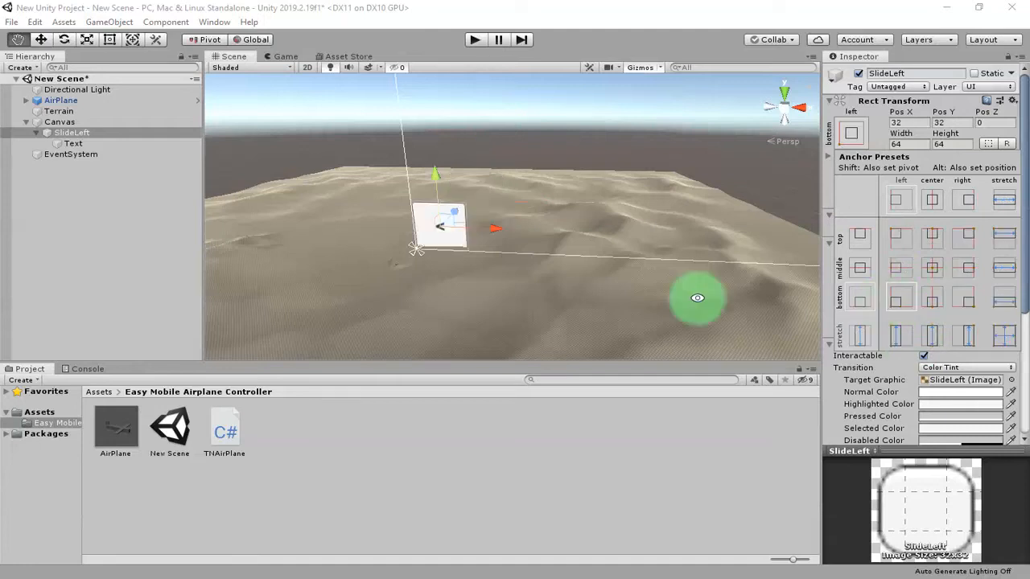
click(482, 203)
drag(441, 222, 482, 202)
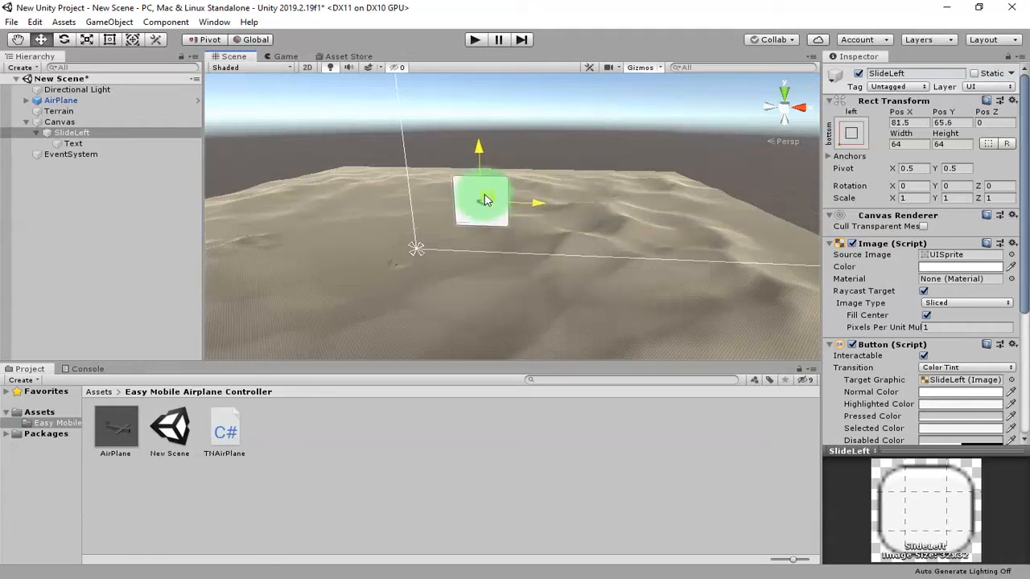
- Set the SlideLeft button's Pos X and Pos Y to 64 each and save the scene
click(904, 124)
text(64)
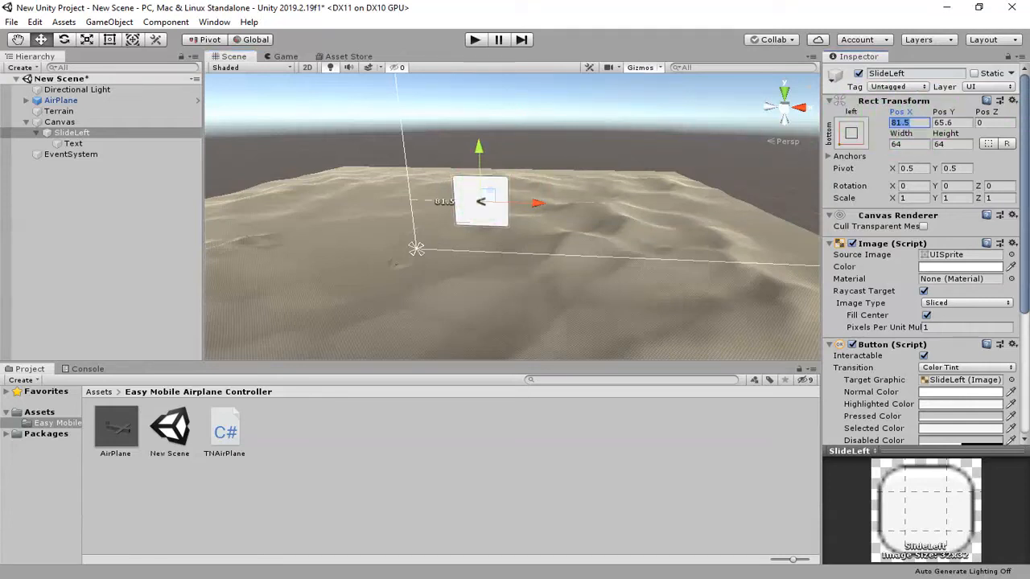
key(Tab)
text(64)
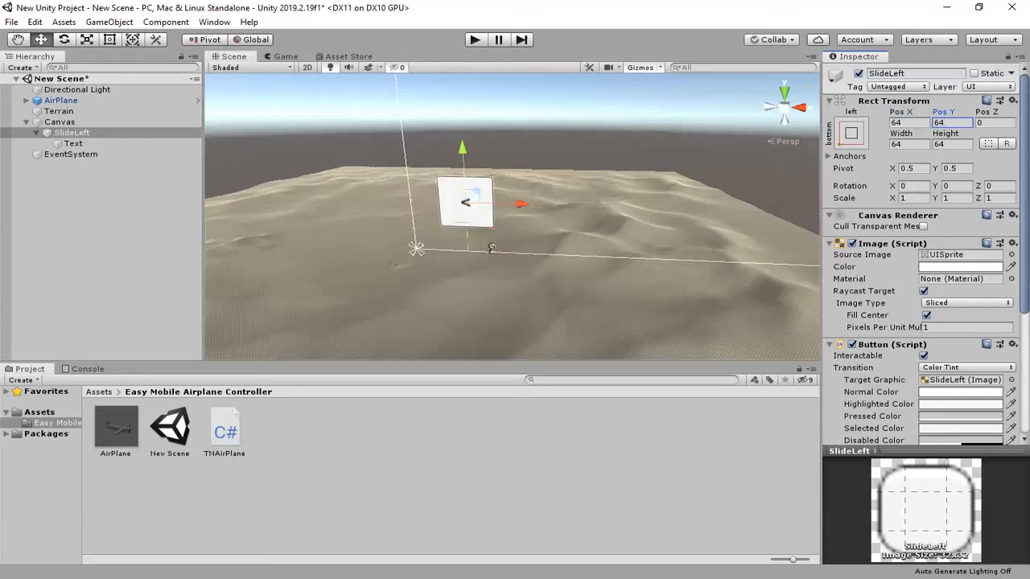
middle_drag(586, 280, 451, 301)
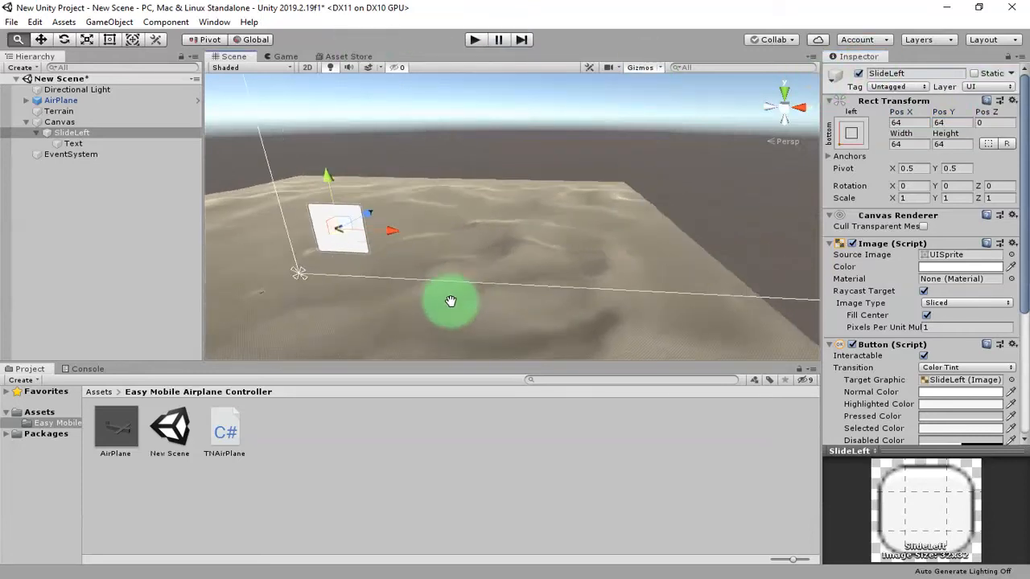
key(ctrl+s)
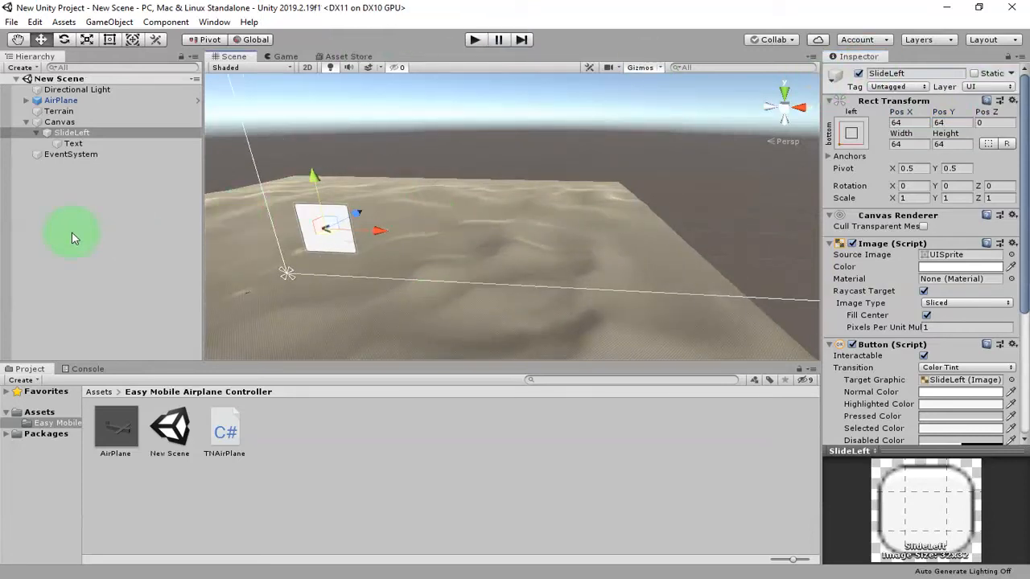
- Duplicate the SlideLeft button and move the copy beside the original along the X axis, to about Pos X 141
click(72, 231)
click(87, 133)
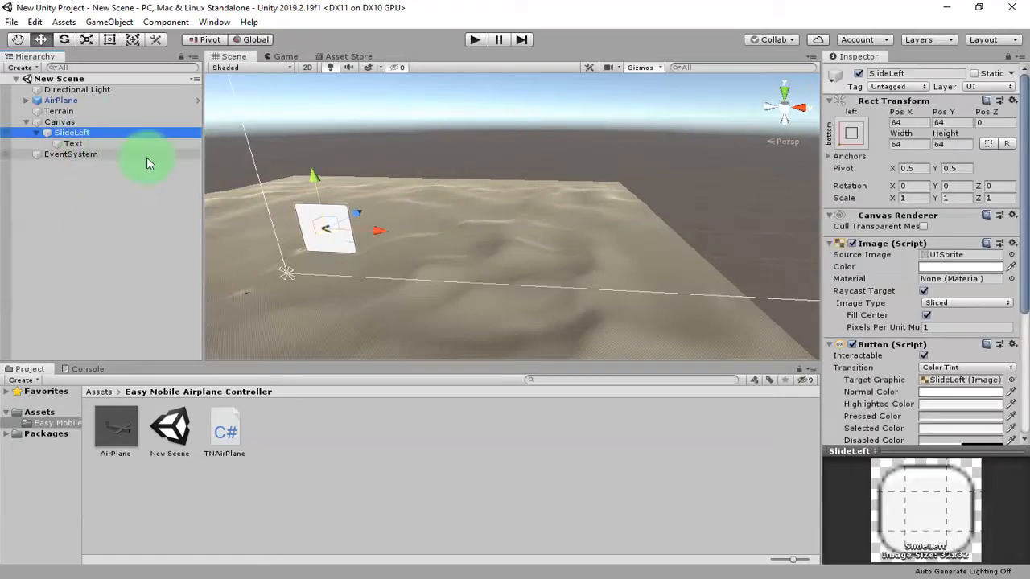
key(ctrl+d)
drag(378, 232, 437, 242)
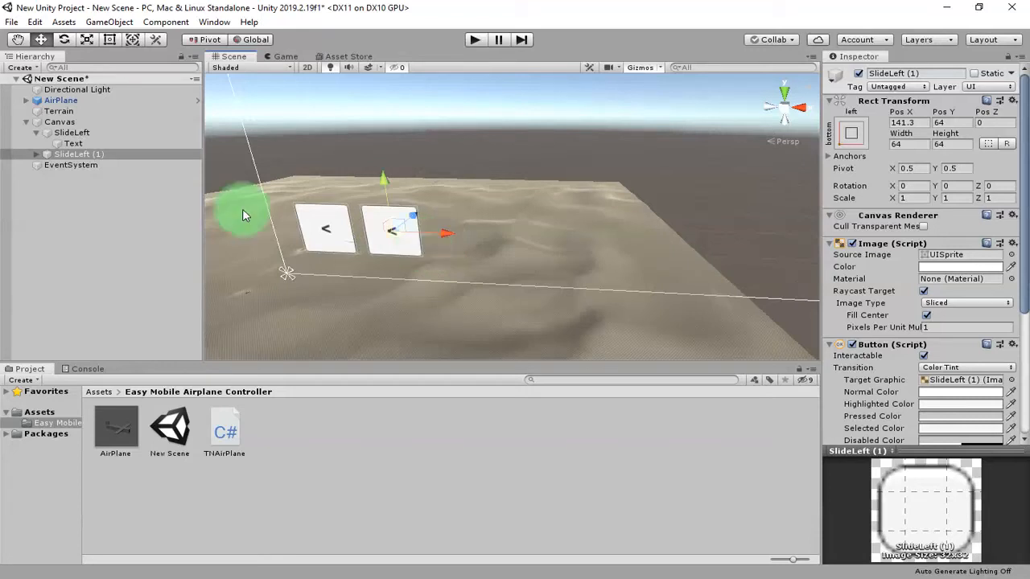
- Rename the duplicated button object as SlideRight
click(95, 156)
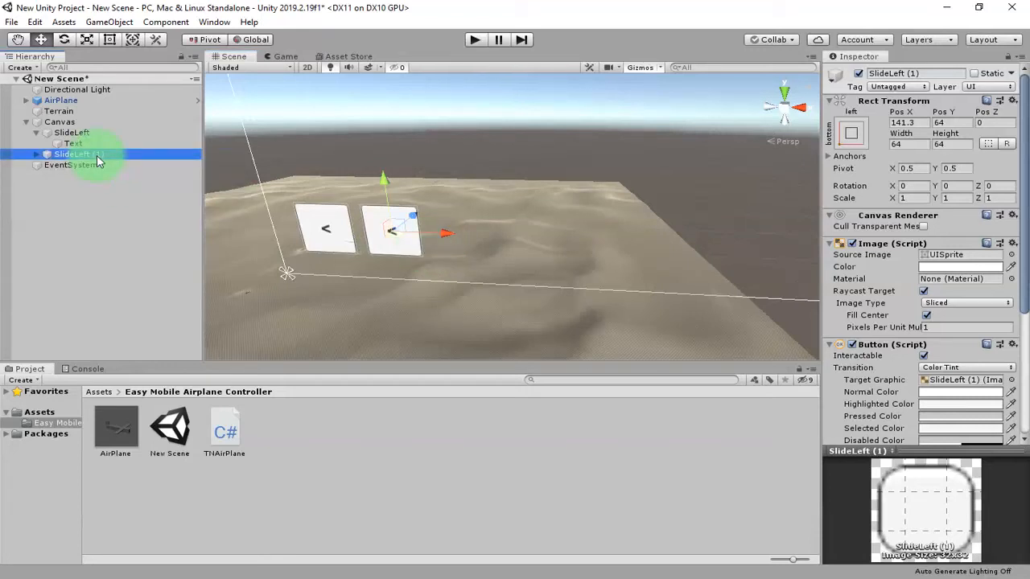
click(97, 158)
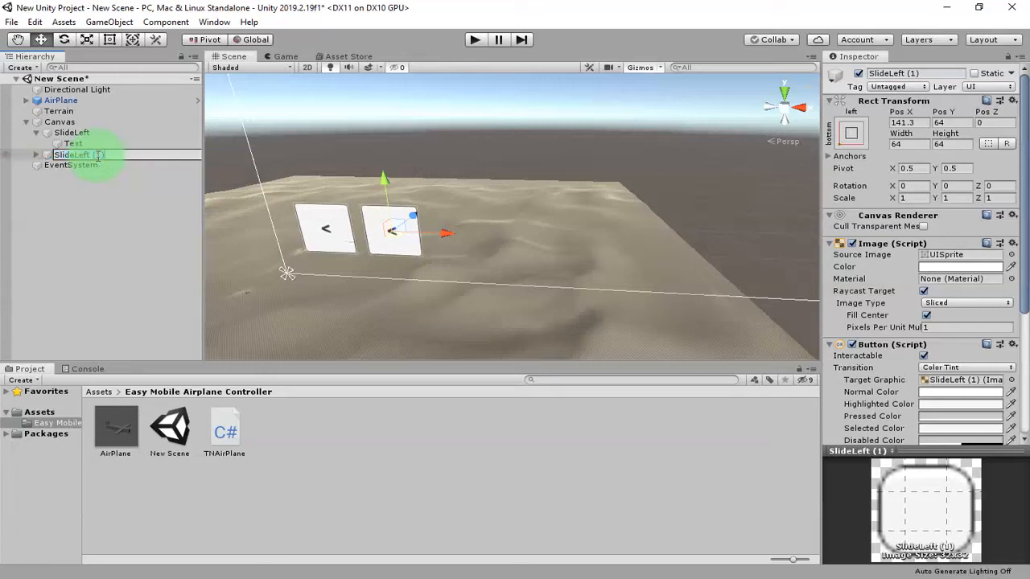
text(Right)
key(Return)
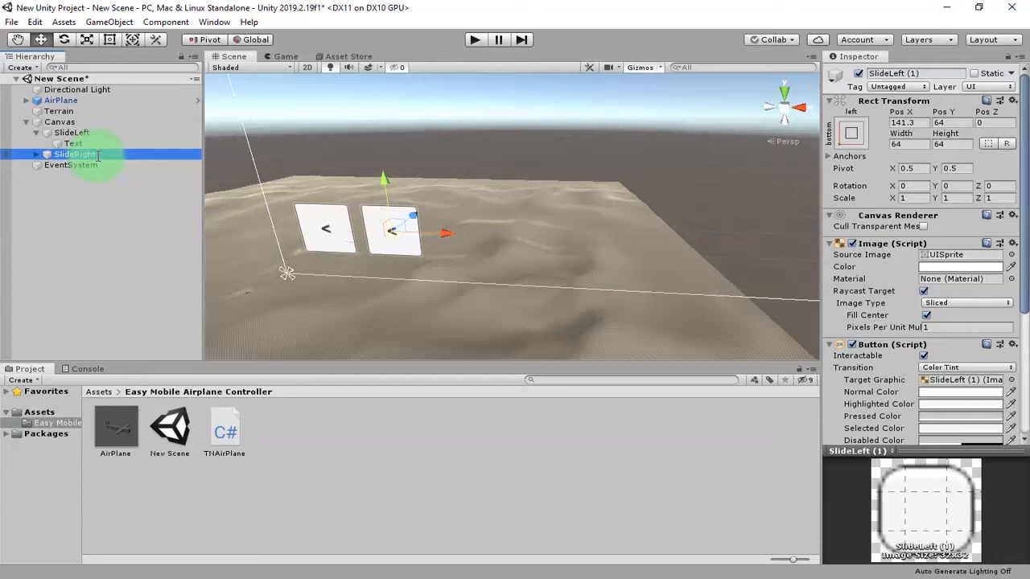
- Replace the label text of the SlideRight button's child Text object with the symbol >
click(36, 154)
click(73, 165)
click(856, 276)
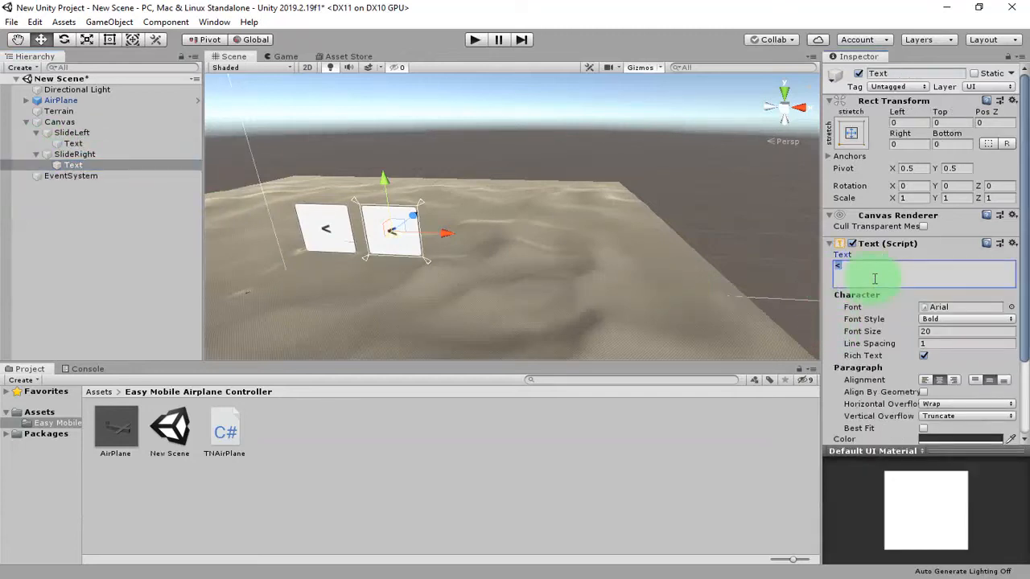
text(>)
click(70, 176)
- Duplicate the SlideLeft button again and rename the copy as Up
click(71, 132)
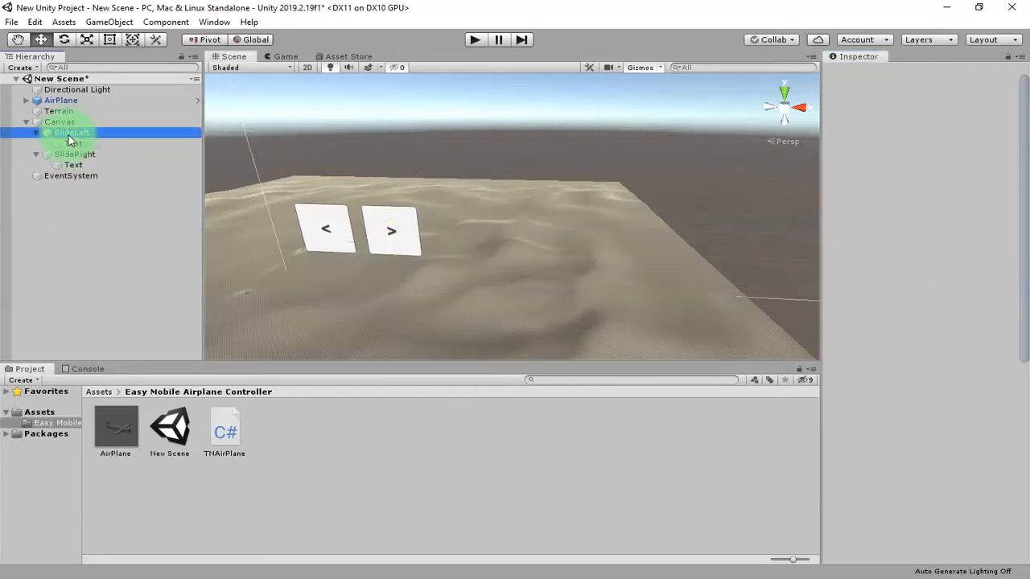
scroll(606, 252, down, 5)
scroll(478, 278, down, 3)
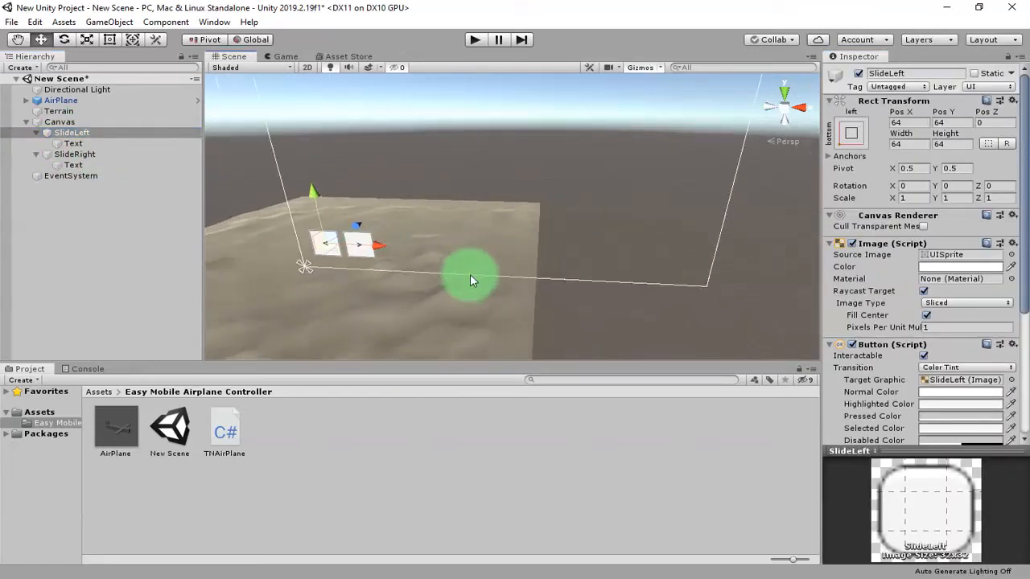
click(137, 132)
key(ctrl+d)
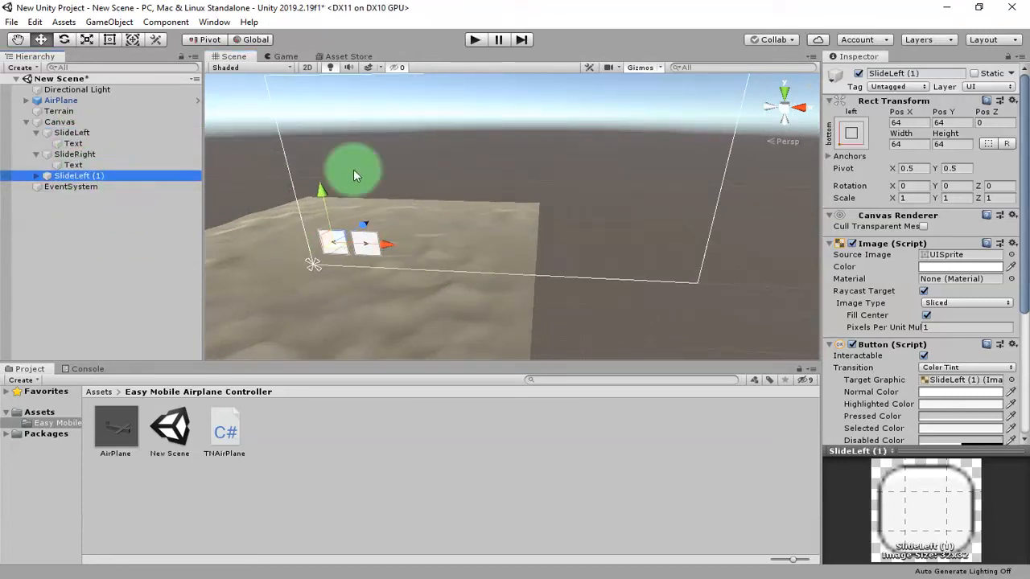
click(104, 178)
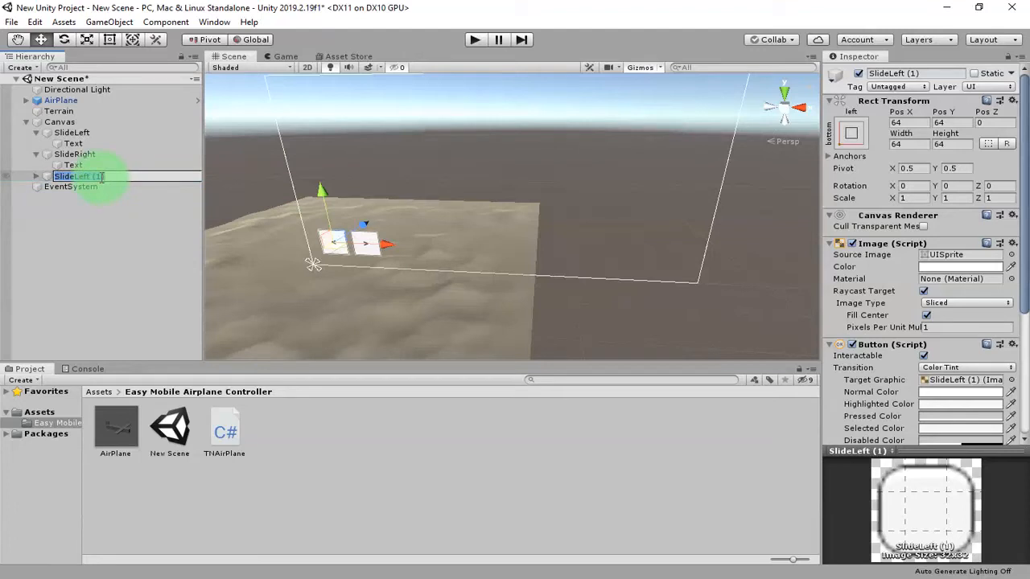
text(Up)
key(Return)
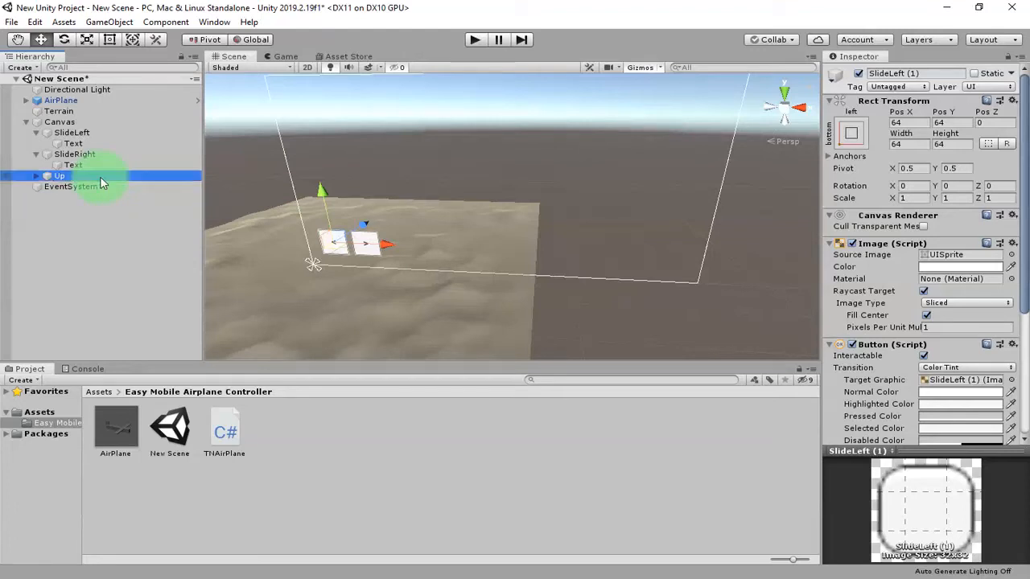
- Anchor the Up button to the canvas's bottom-right corner, moving its position along with the anchor
click(562, 112)
click(851, 133)
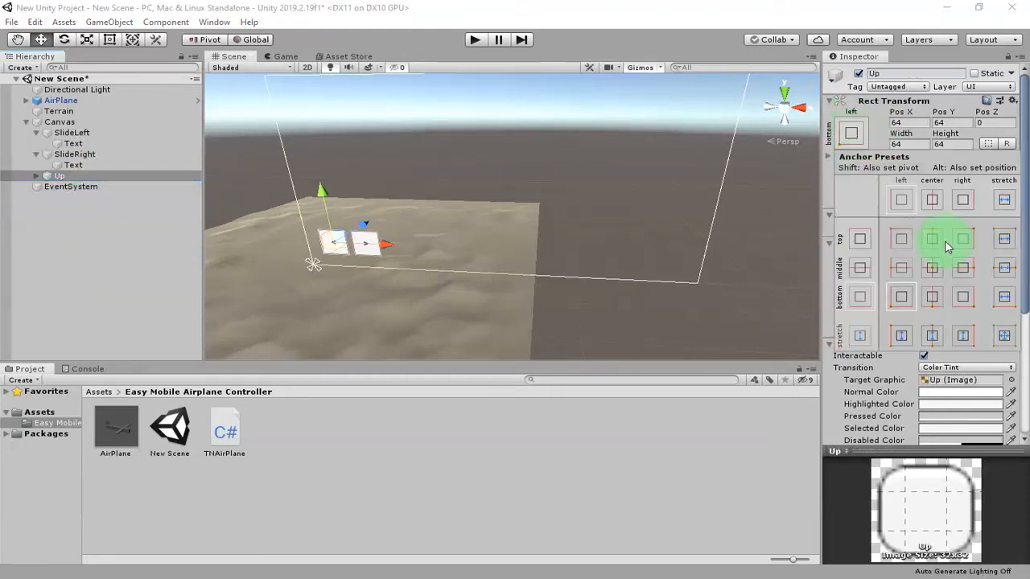
alt+click(968, 301)
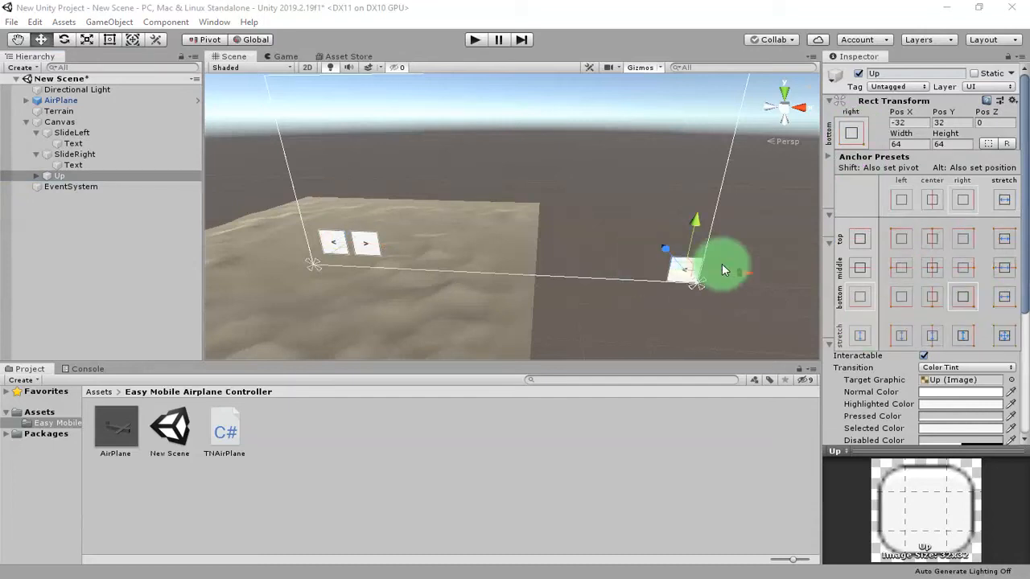
- Set the Up button's position to X -64 and Y 64, and save the scene
click(913, 145)
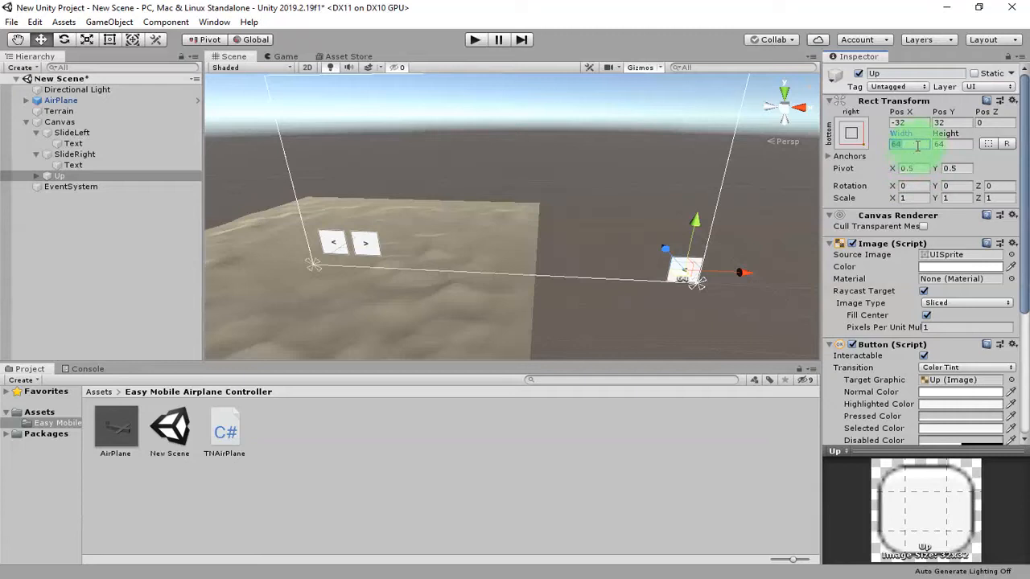
click(938, 122)
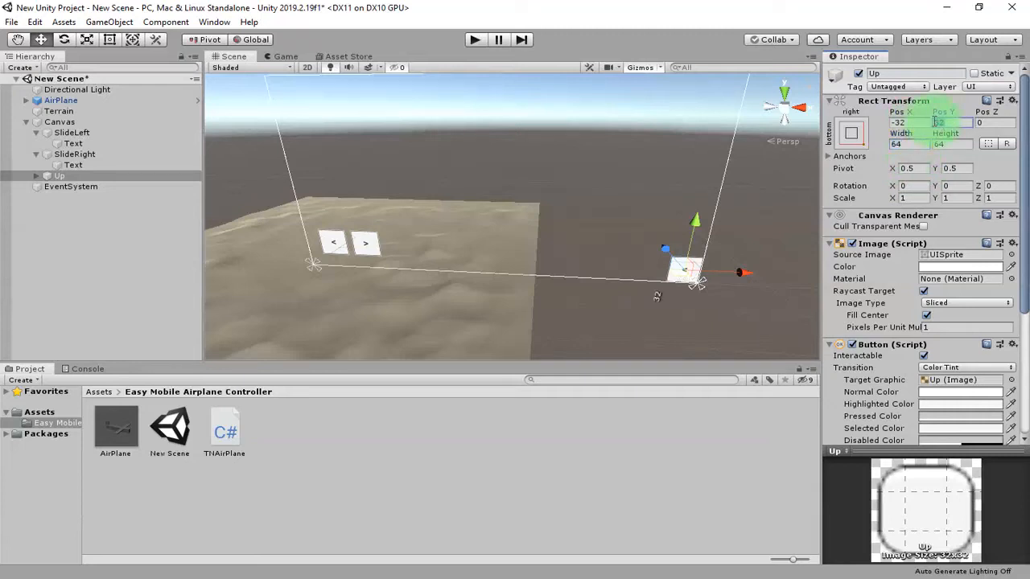
text(64)
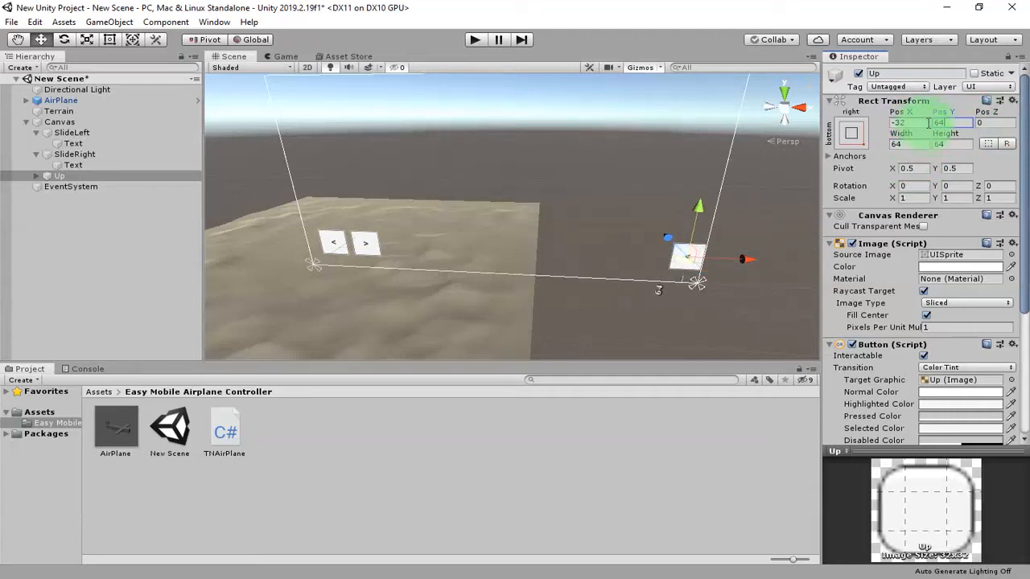
click(914, 122)
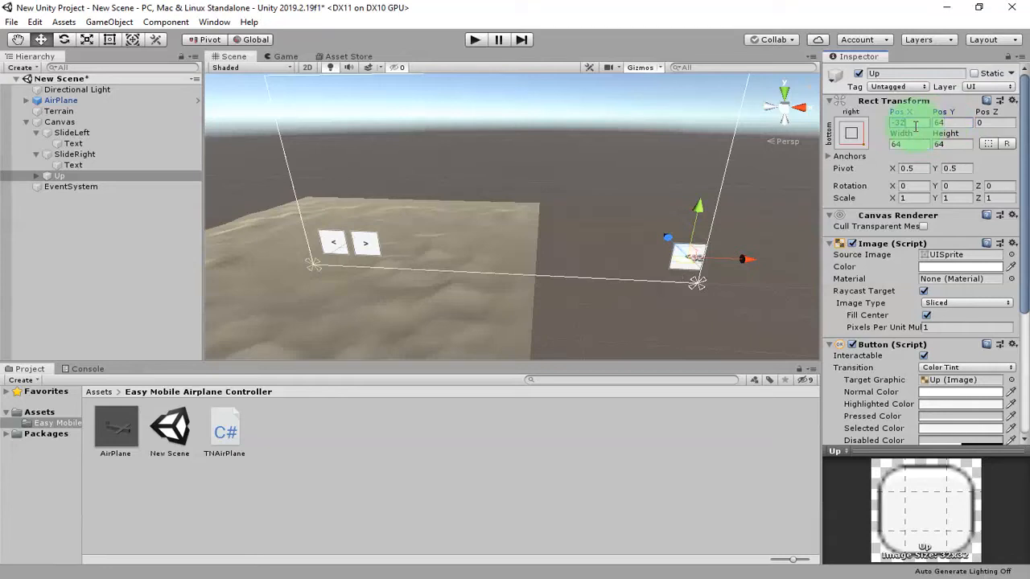
text(-64)
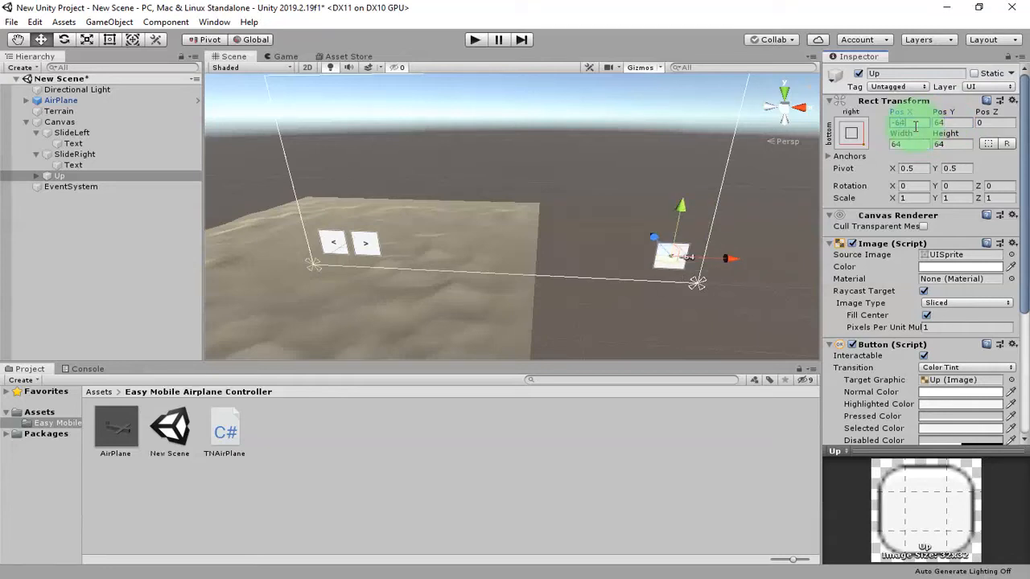
key(ctrl+s)
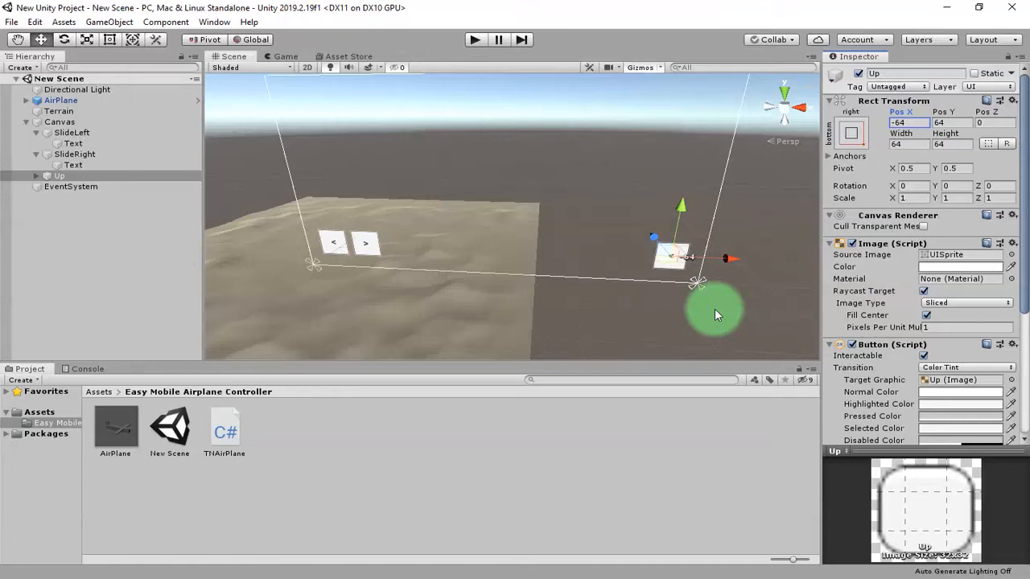
- Rename the Up button object as Down
click(71, 177)
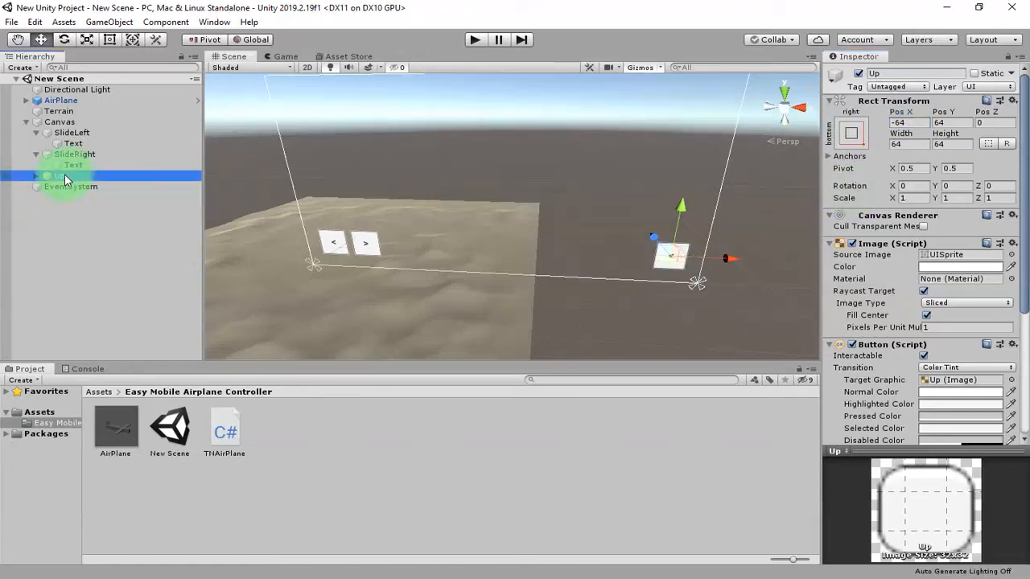
click(65, 177)
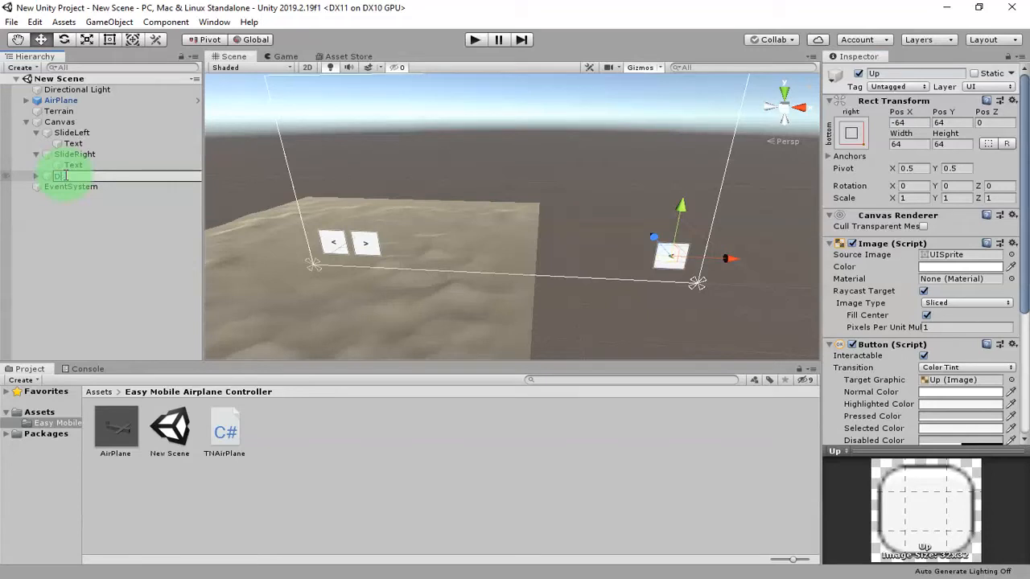
text(Down)
key(Return)
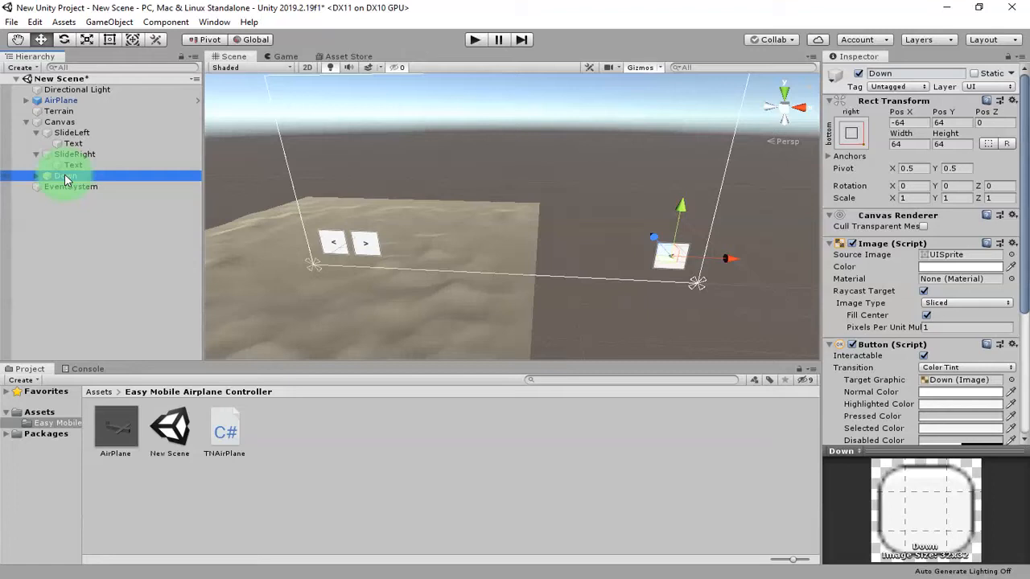
- Replace the label text of the Down button's child Text object with the word Down
click(35, 176)
click(90, 190)
click(853, 267)
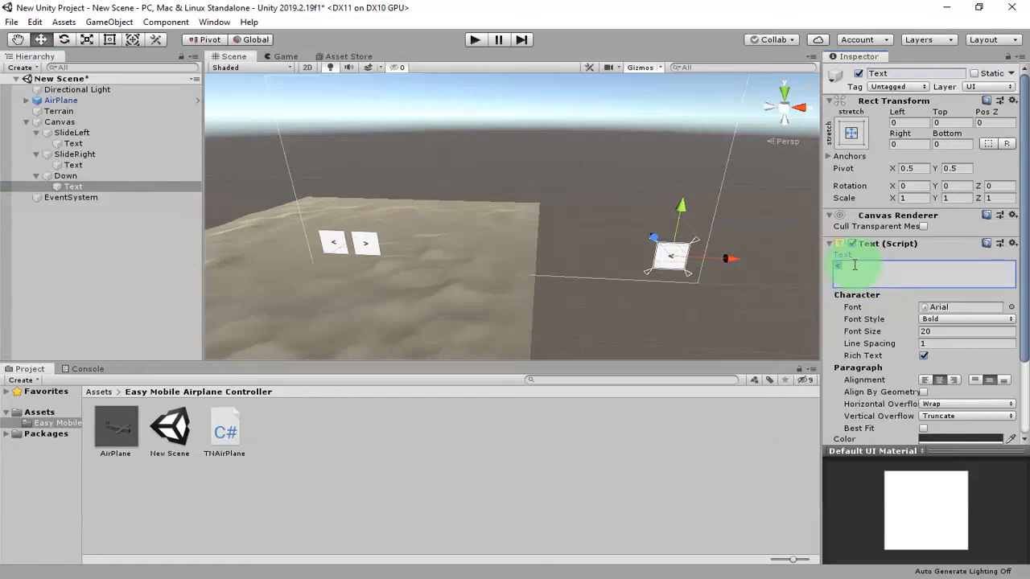
text(Down)
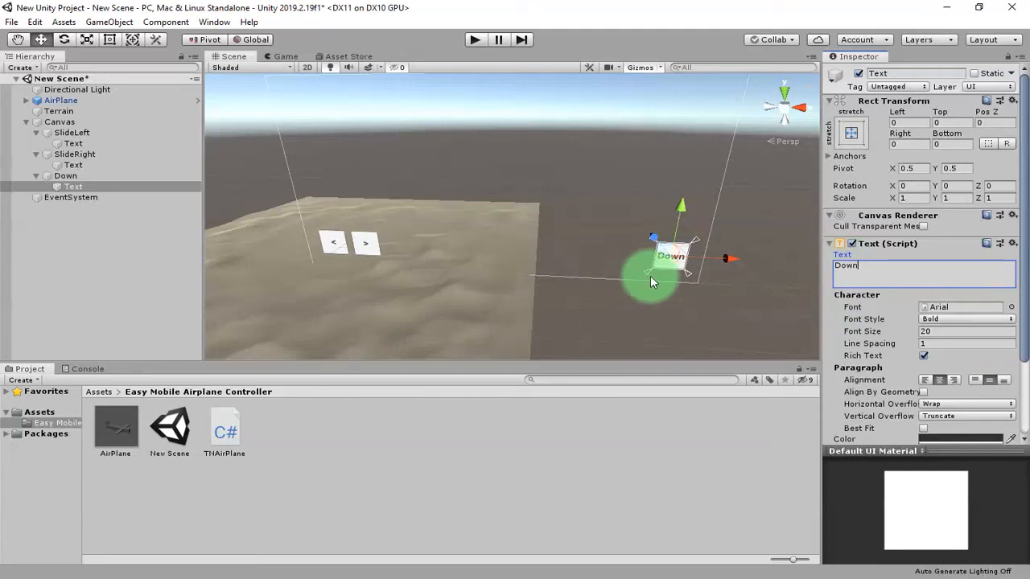
- Set the Down button's label text to <, rotate it about 90° around Z so it points downward, and save the scene
click(892, 281)
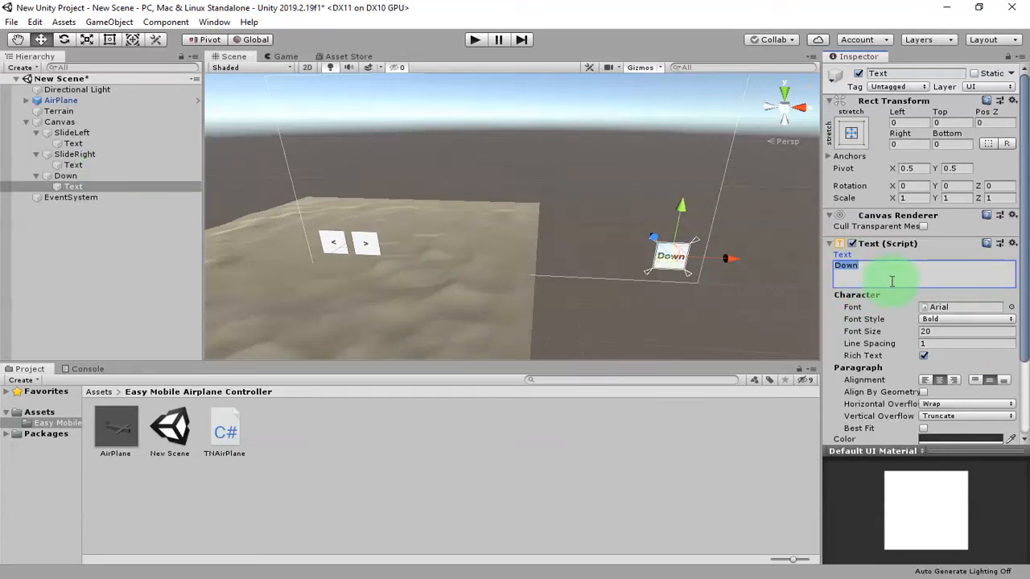
text(<)
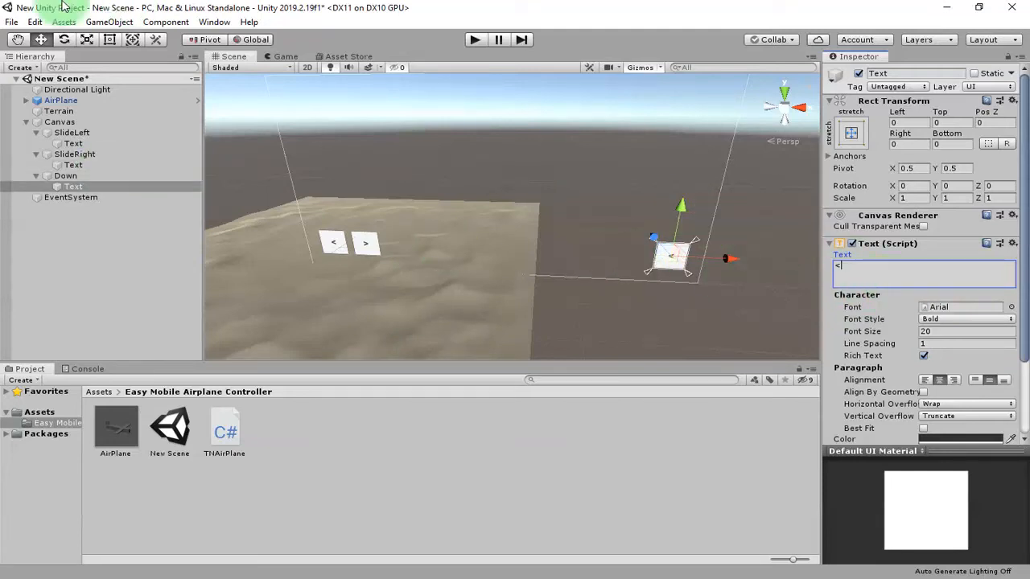
click(69, 39)
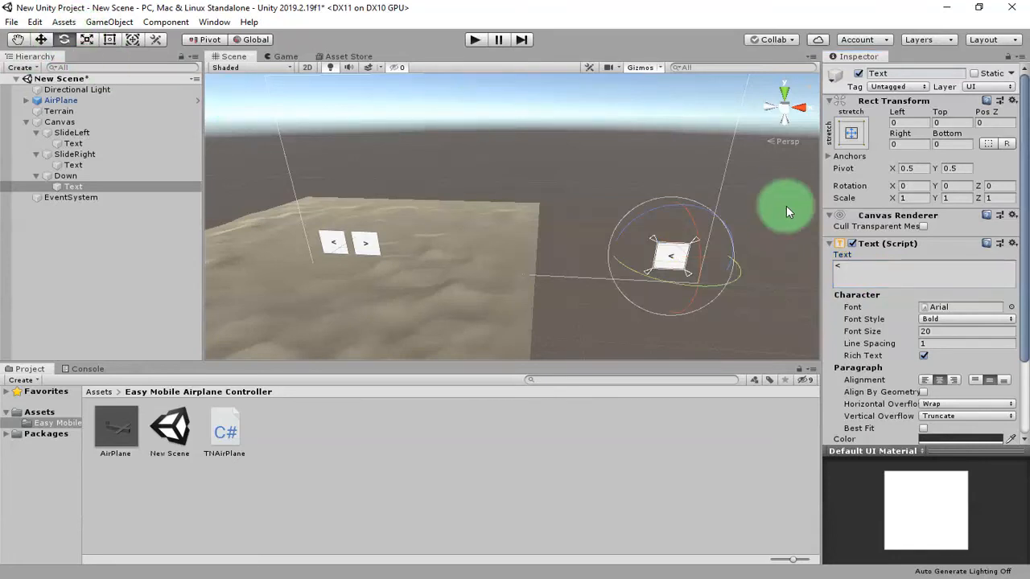
drag(676, 209, 478, 333)
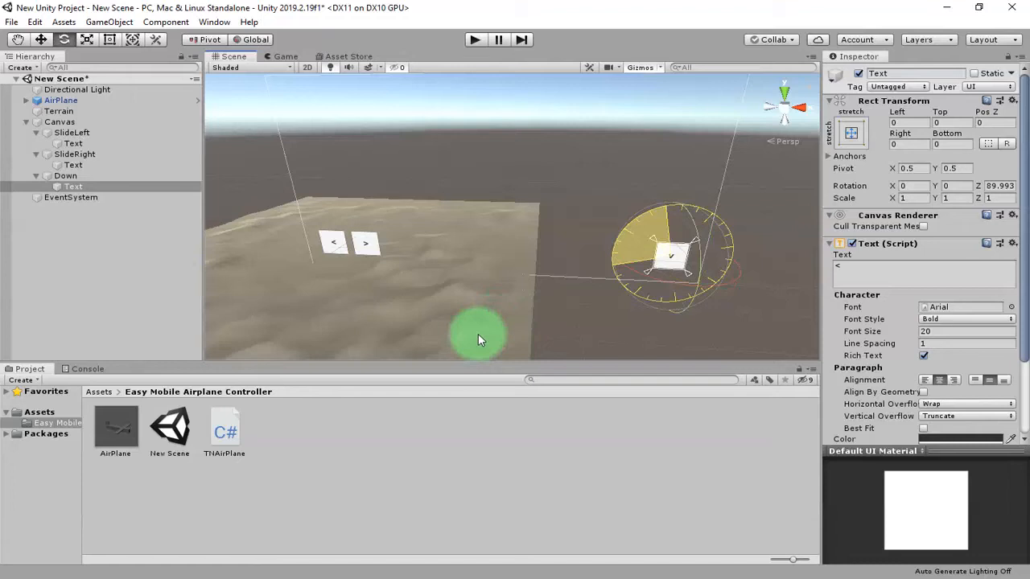
drag(478, 340, 478, 339)
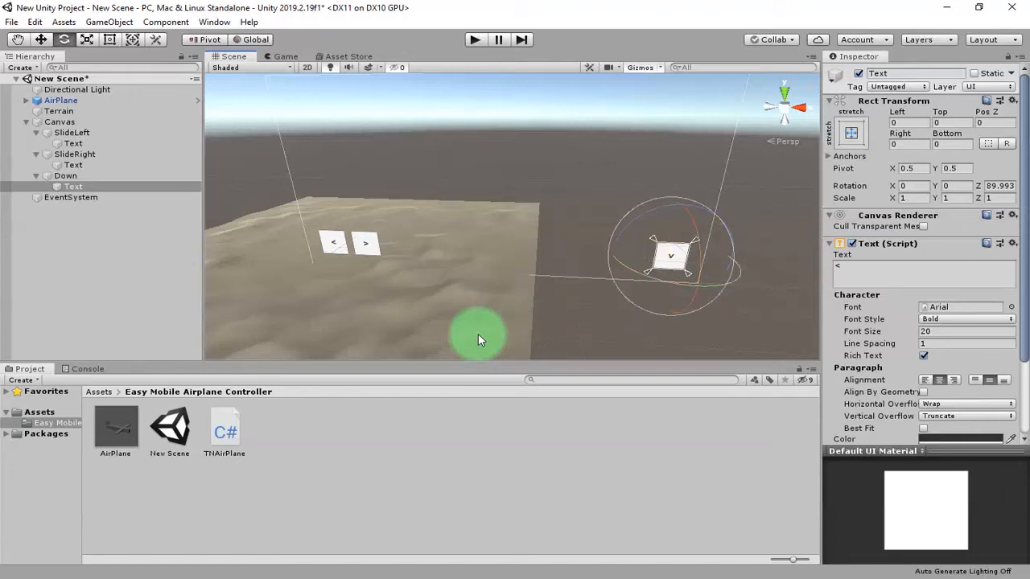
key(ctrl+s)
- Duplicate the Down button and move the copy straight up above the original, to a Pos Y of about 148
click(66, 176)
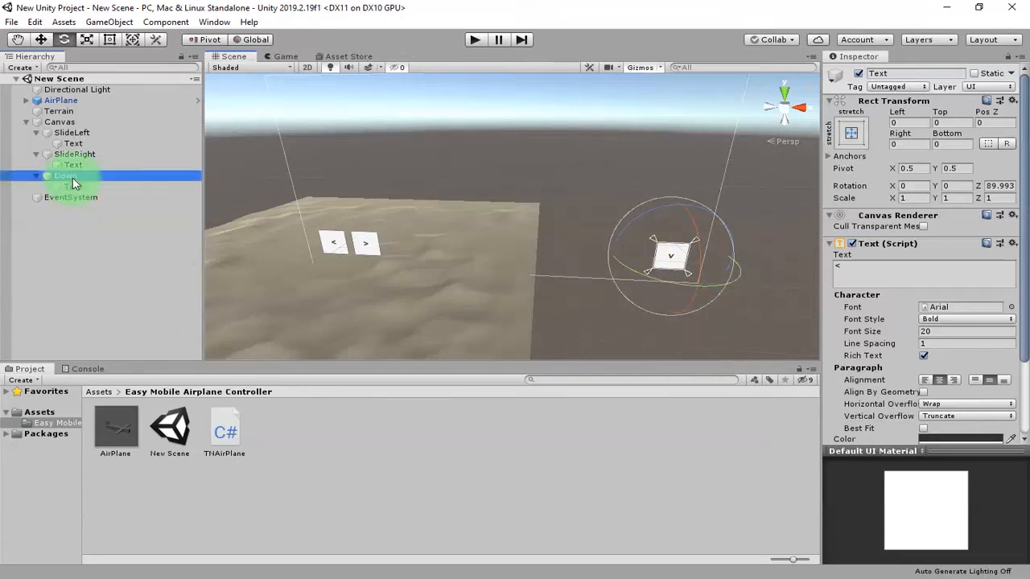
key(ctrl+d)
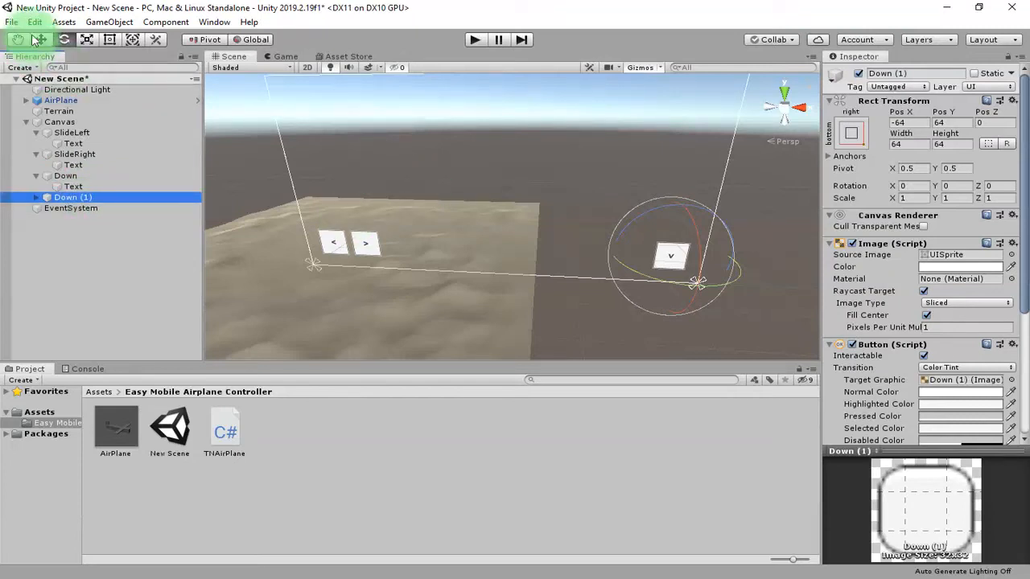
key(w)
drag(692, 205, 692, 185)
- Rename the duplicated Down button object as Up
click(61, 200)
click(61, 199)
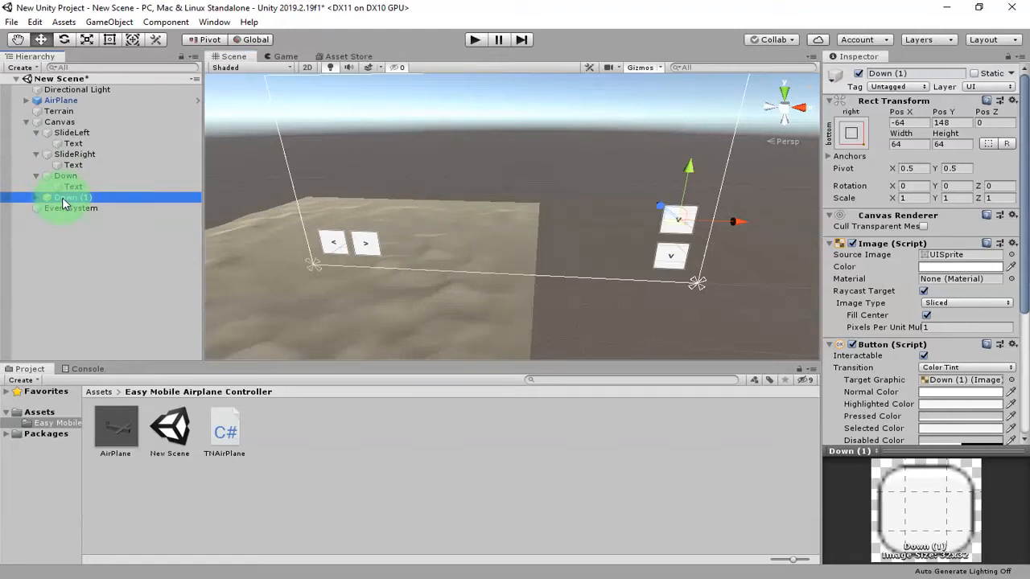
text(Up)
key(Return)
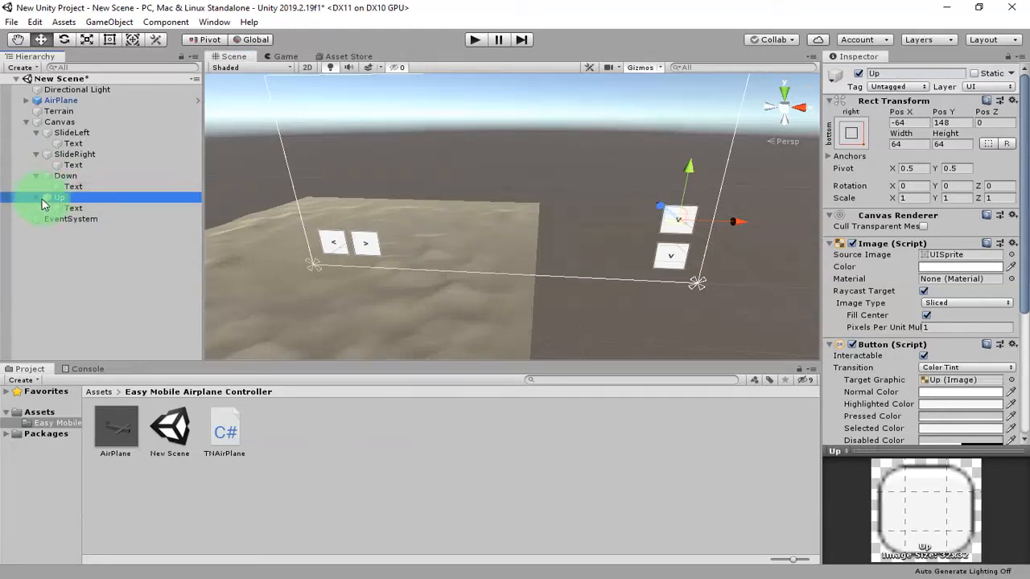
- Rotate the Up button's child Text object to about -90° around Z so its symbol points upward, and save the scene
click(35, 197)
click(74, 207)
click(64, 39)
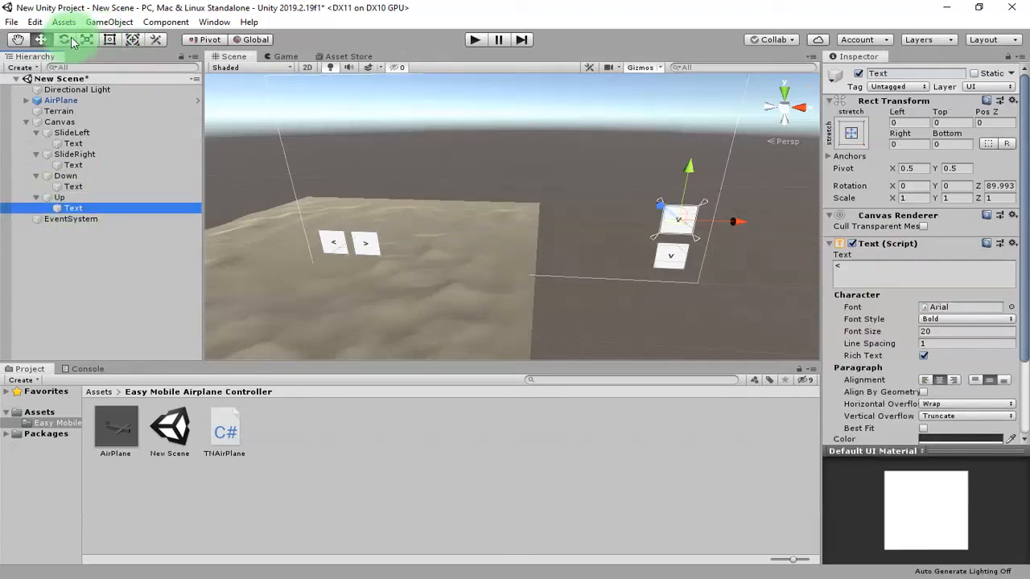
drag(663, 189, 12, 380)
key(ctrl+s)
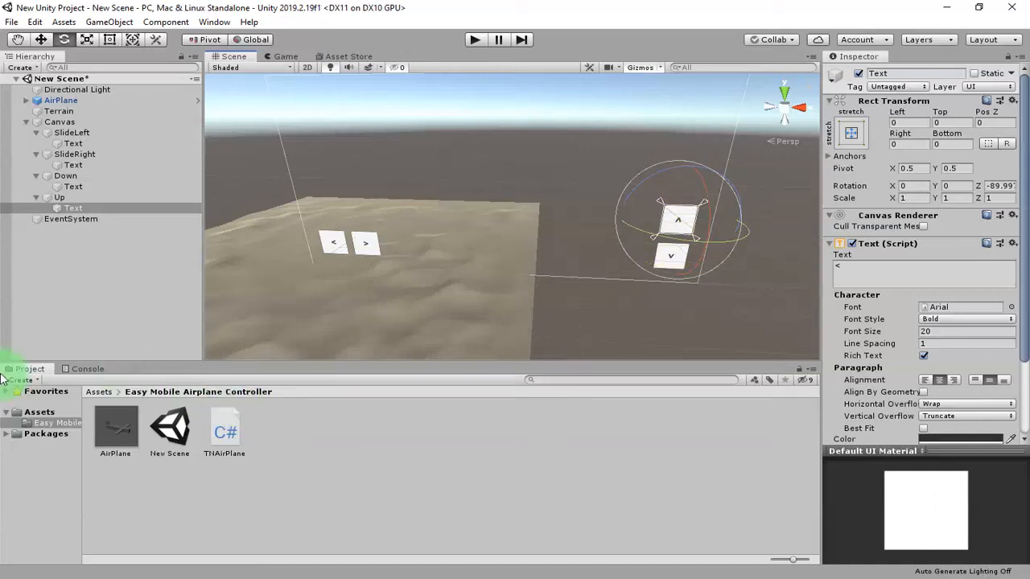
- Create a C# script named TNAirplaneButtons in the Easy Mobile Airplane Controller folder and view it in the code editor
mouse_move(484, 268)
alt+mouse_down()
mouse_move(676, 142)
mouse_move(484, 262)
alt+mouse_up()
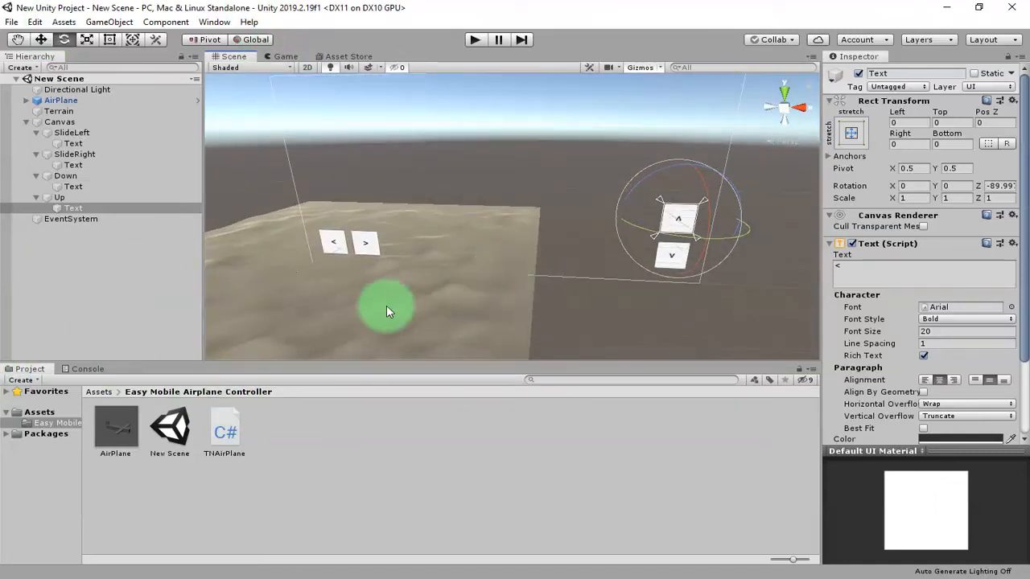
click(379, 479)
right_click(347, 439)
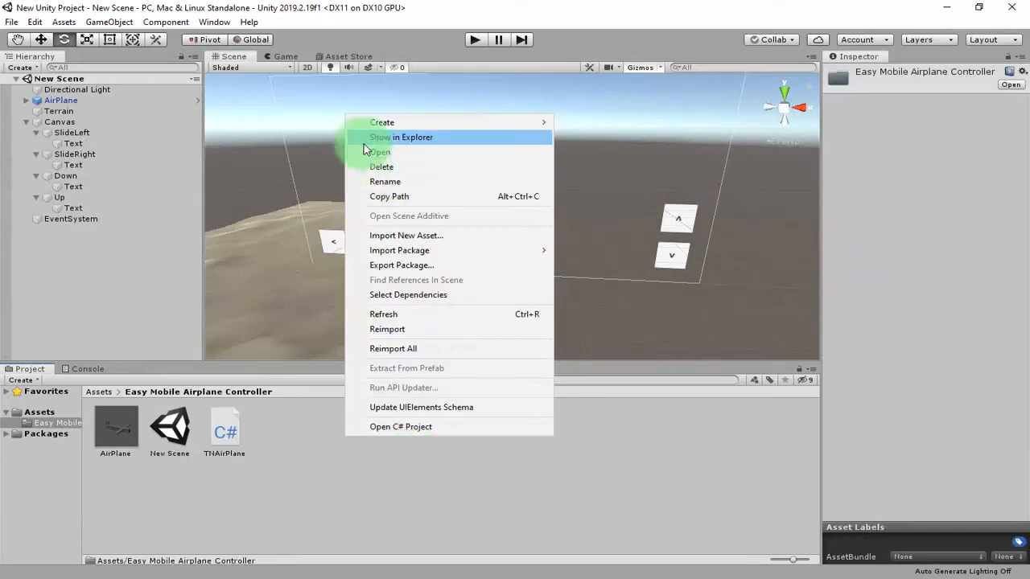
mouse_move(433, 123)
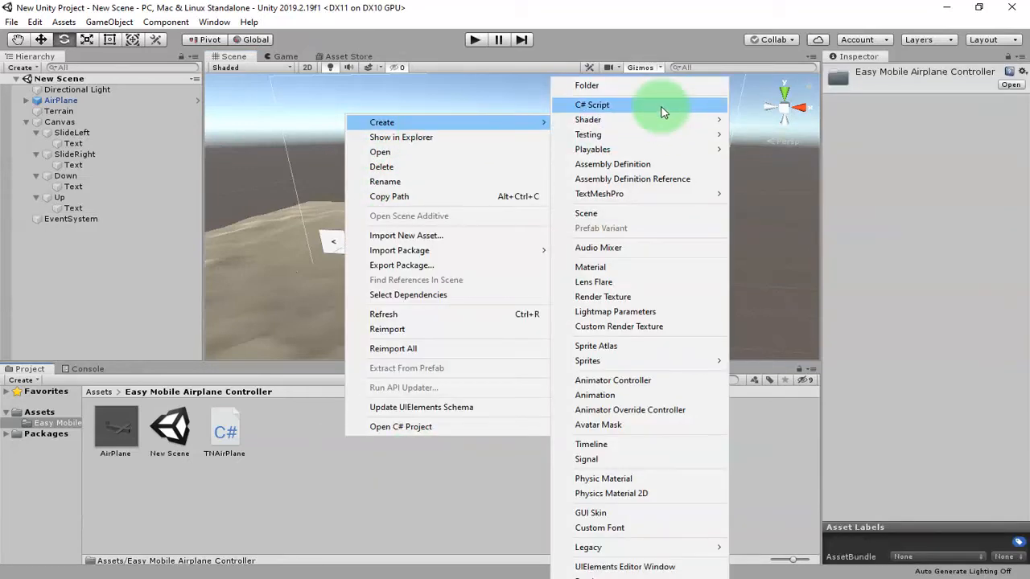
click(660, 107)
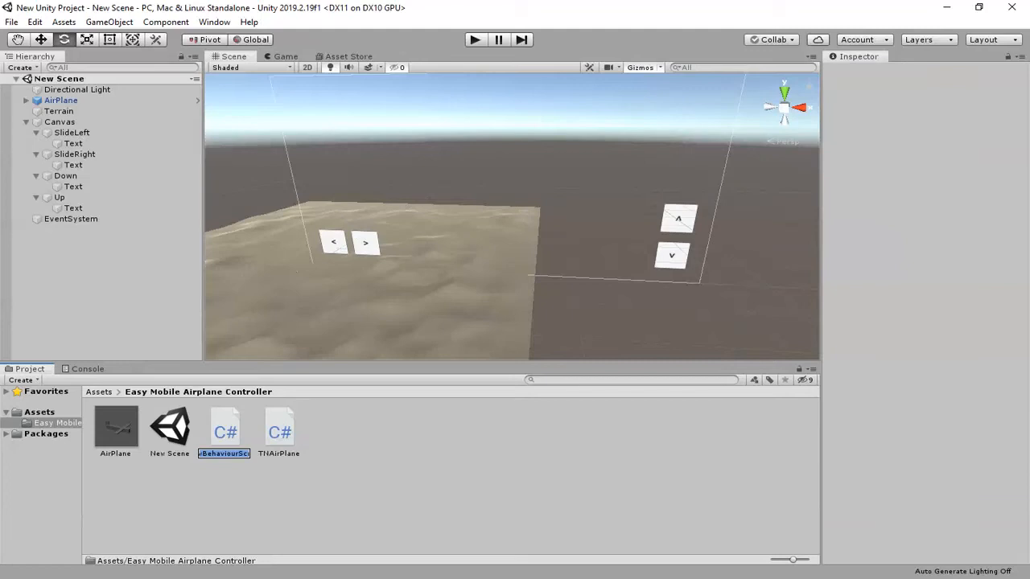
text(TNAirplaneButtons)
key(Return)
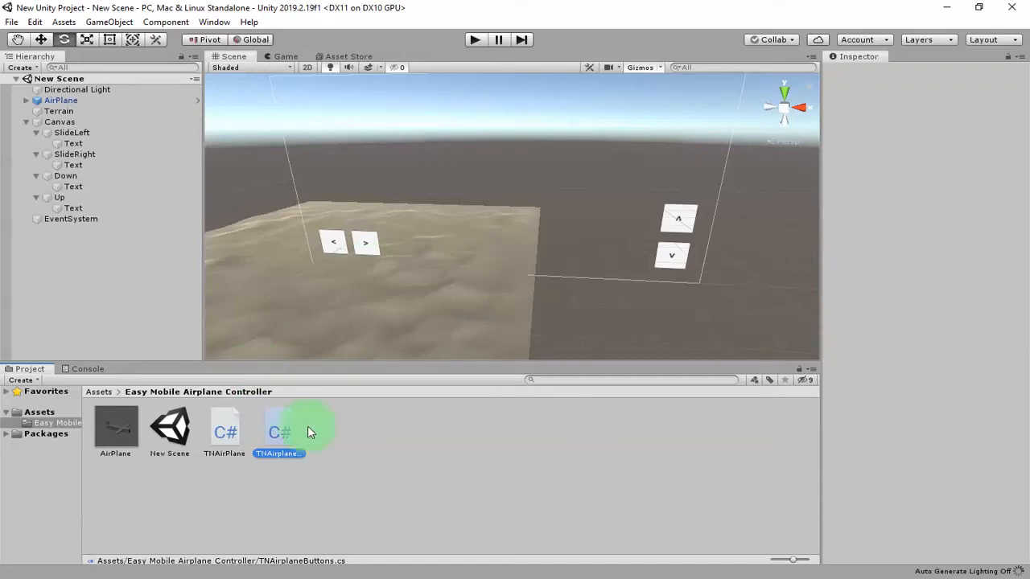
double_click(273, 432)
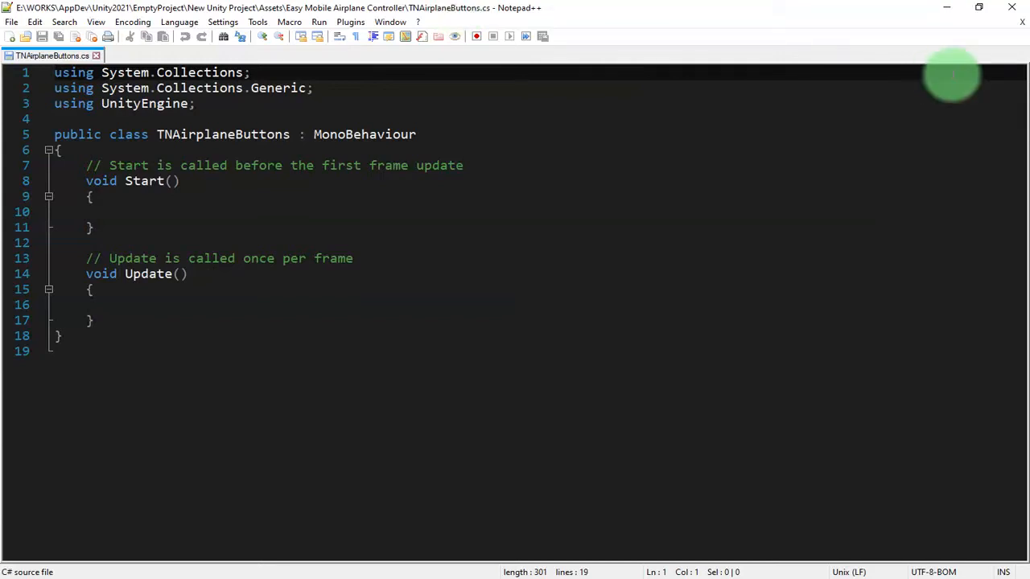
click(1012, 7)
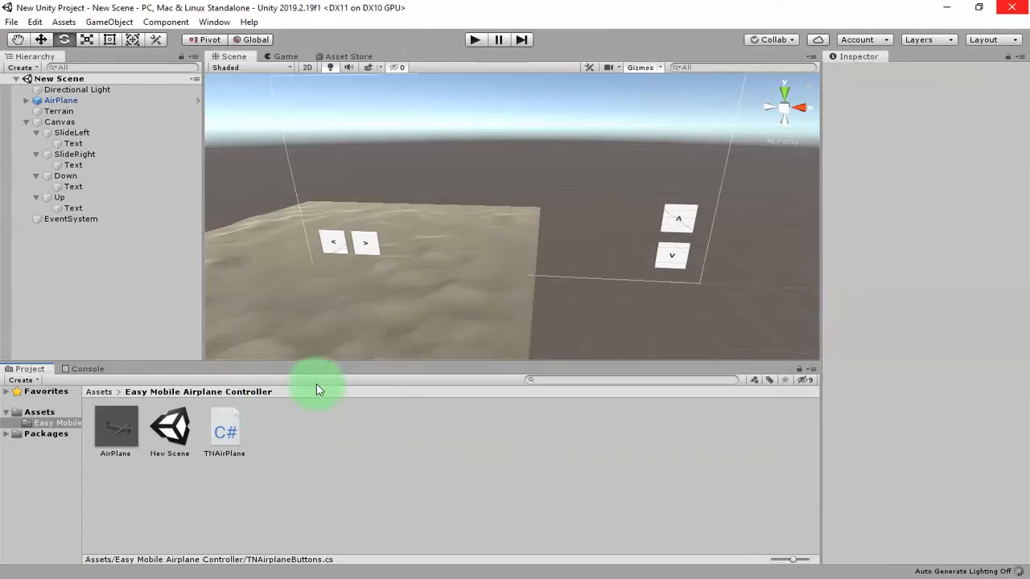
- Open the TNAirPlane script in the code editor and insert two new lines after the end of the Update method
click(223, 430)
double_click(223, 430)
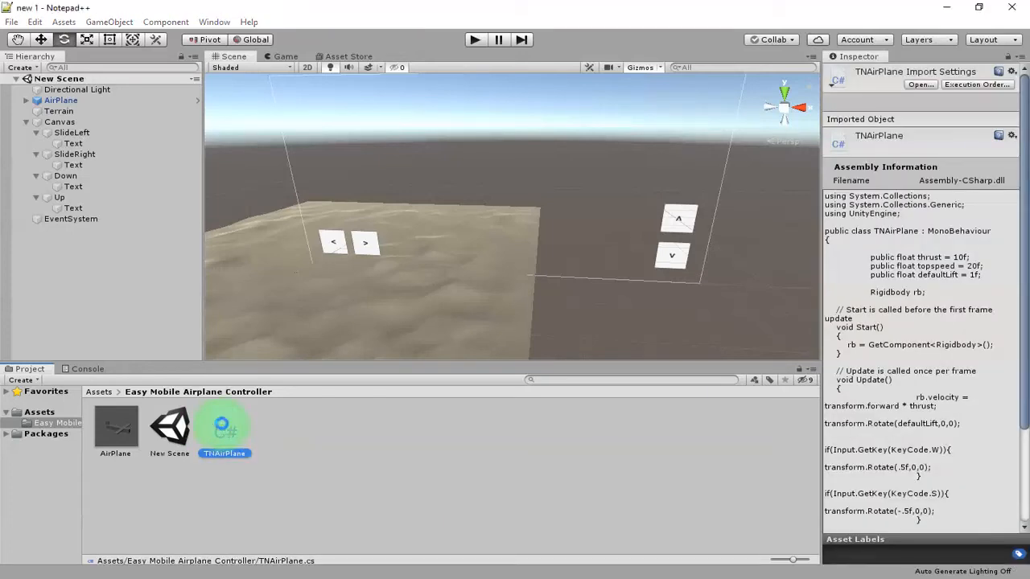
scroll(416, 354, down, 3)
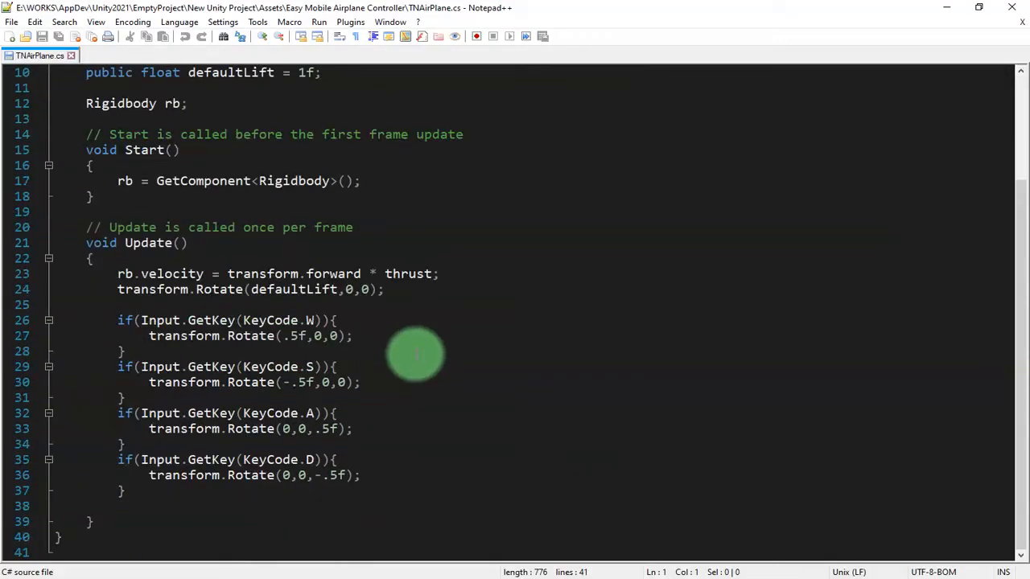
click(176, 506)
key(Down)
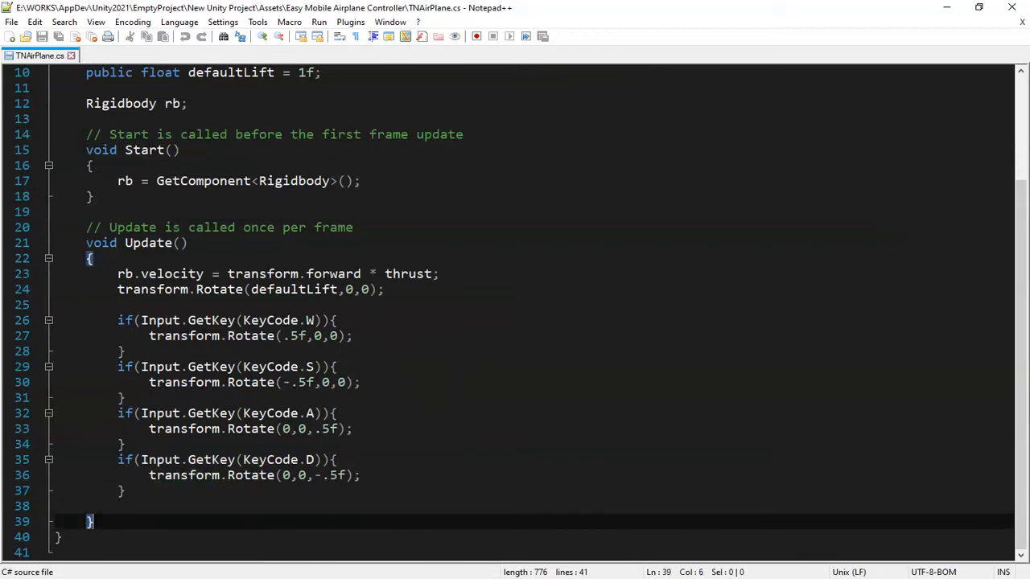
key(Return)
key(Return)
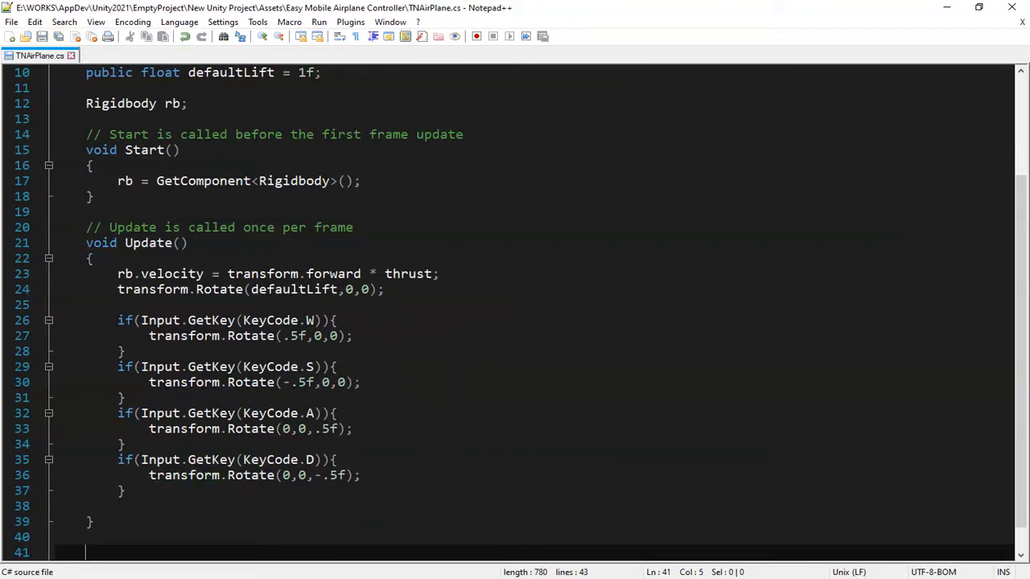
- Below the defaultLift field, insert a separate line declaring "bool goingUp, goingDown, slideLeft"
scroll(265, 338, up, 3)
click(310, 228)
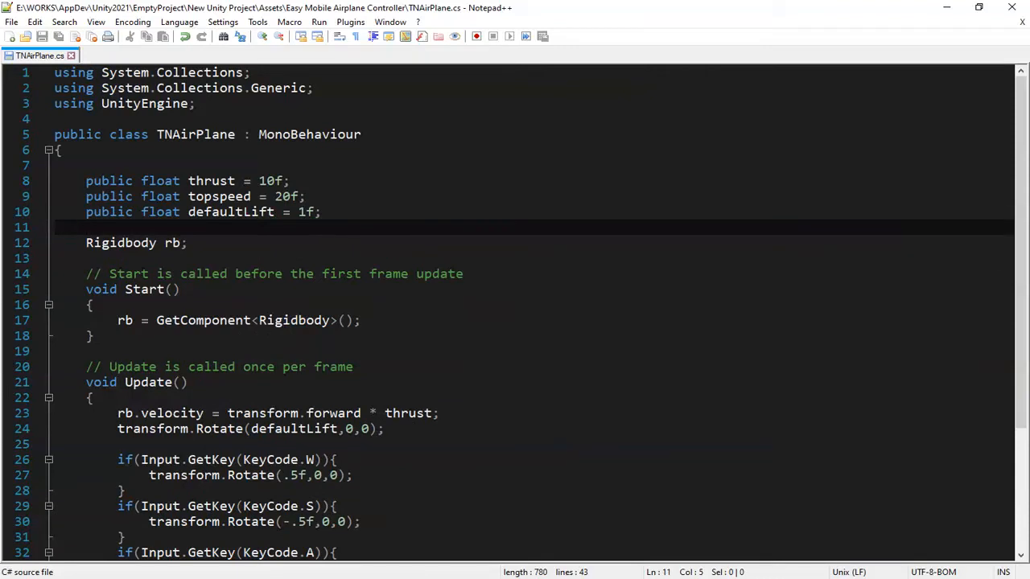
key(Up)
key(End)
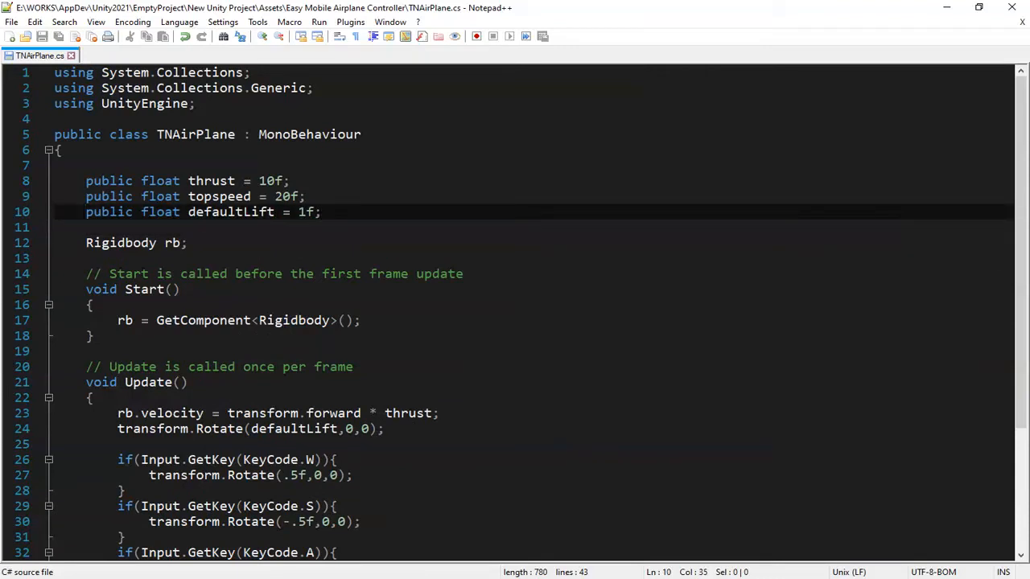
key(Down)
key(Return)
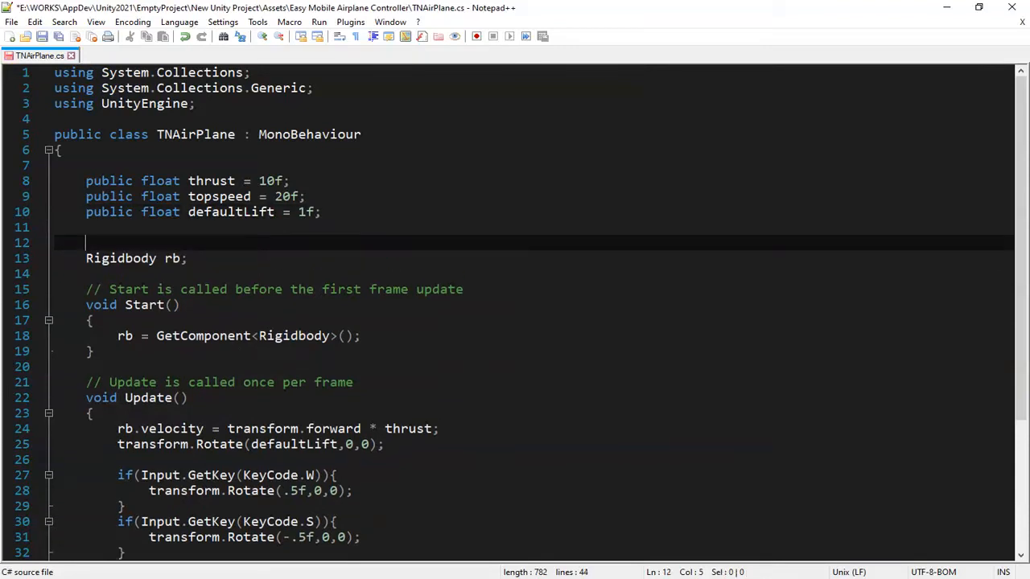
key(Return)
key(Up)
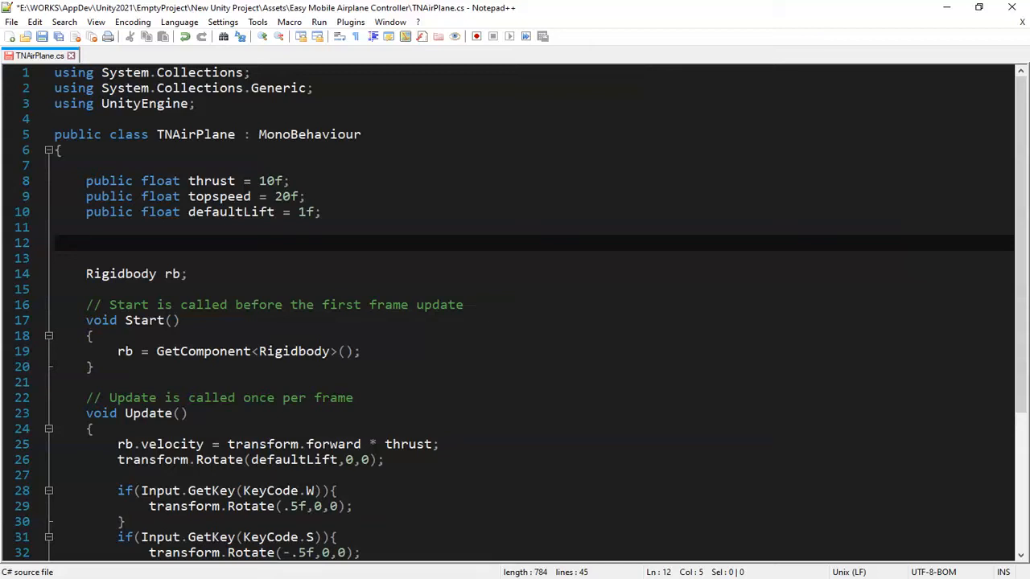
text(b)
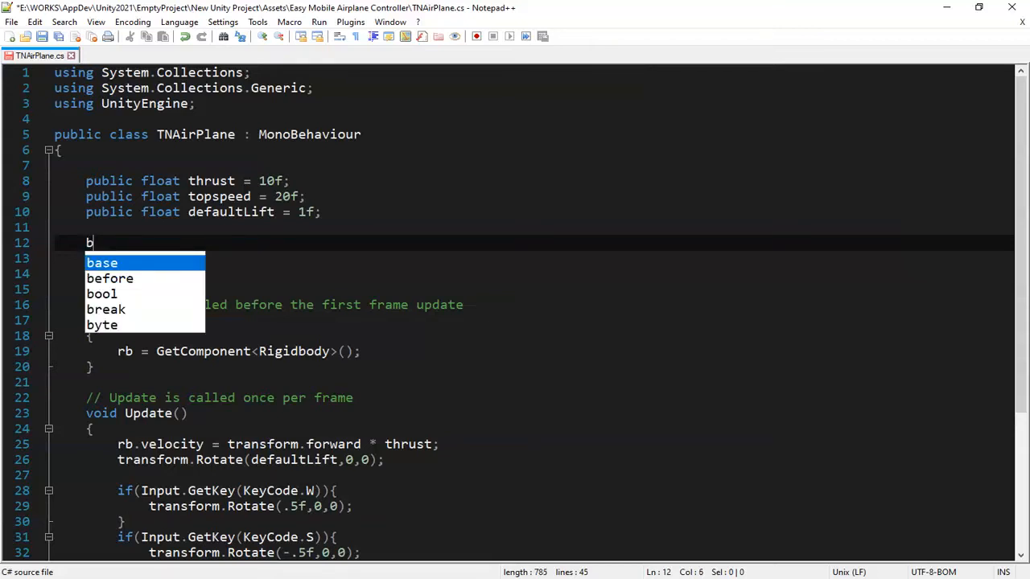
text(ool goingUp,)
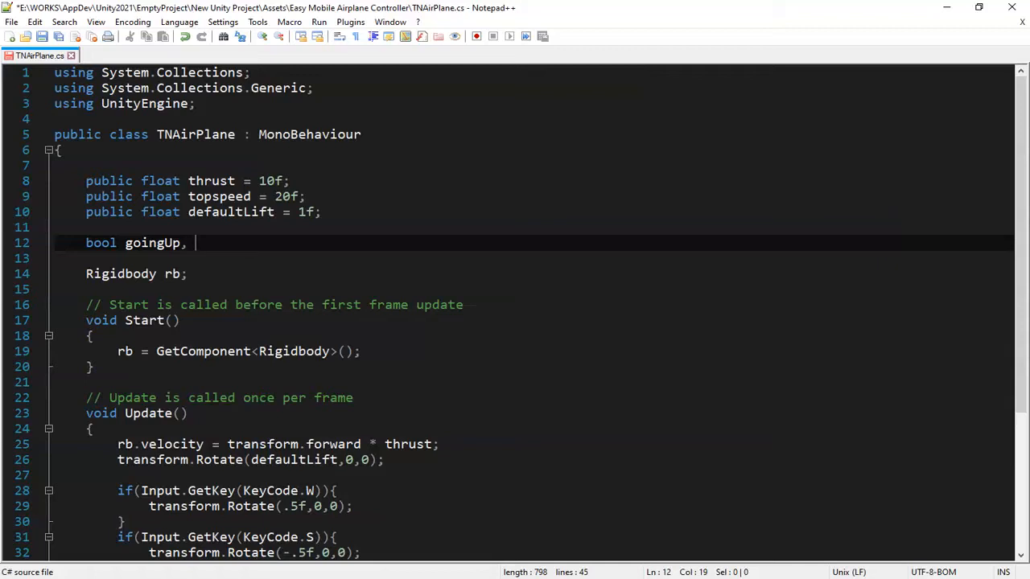
text(goingDown,)
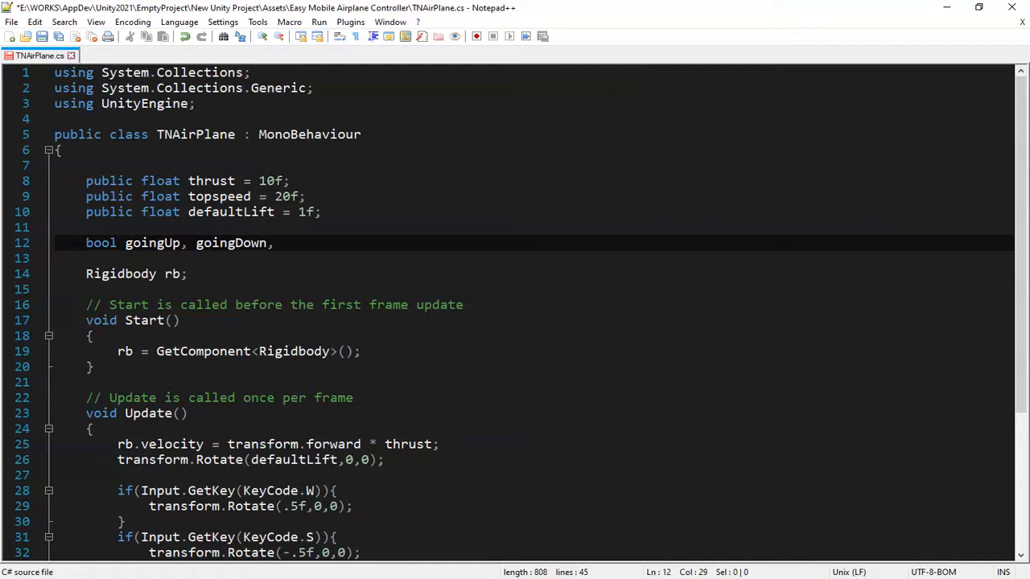
text( slideLeft)
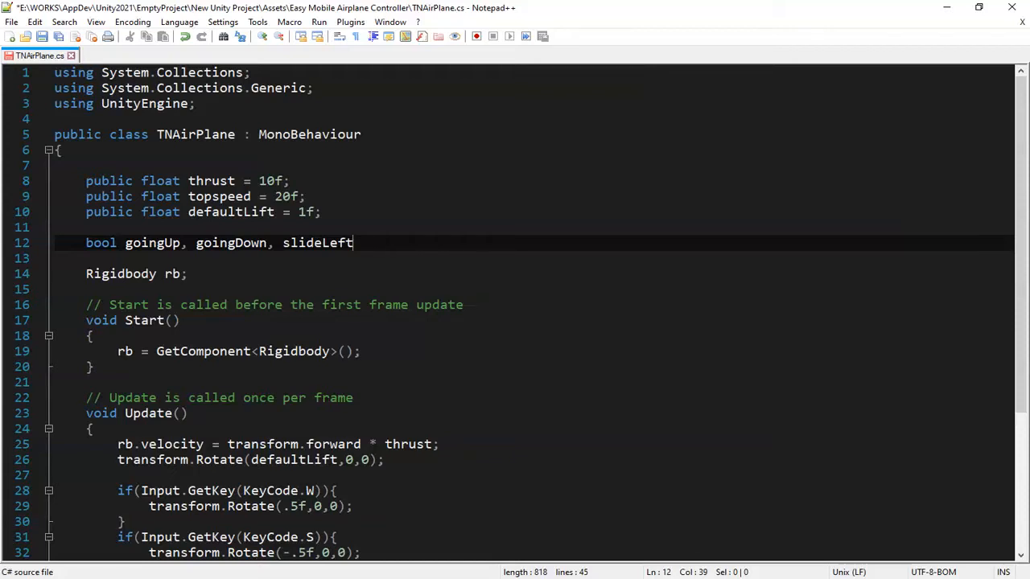
- Change the type of the goingUp, goingDown, slideLeft declaration to float
key(Home)
key(shift+Right)
key(shift+Right)
key(shift+Right)
key(shift+Right)
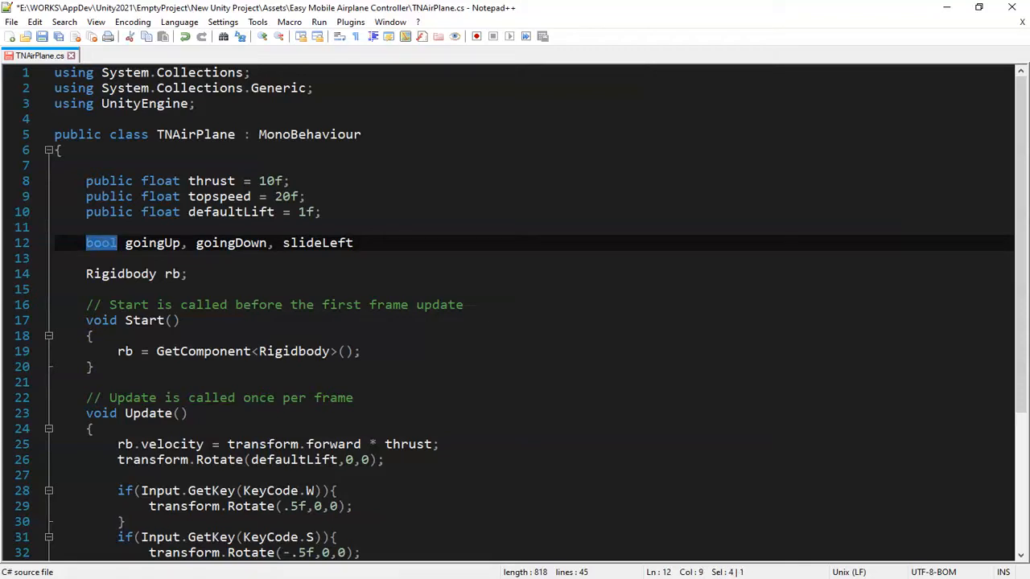
text(float)
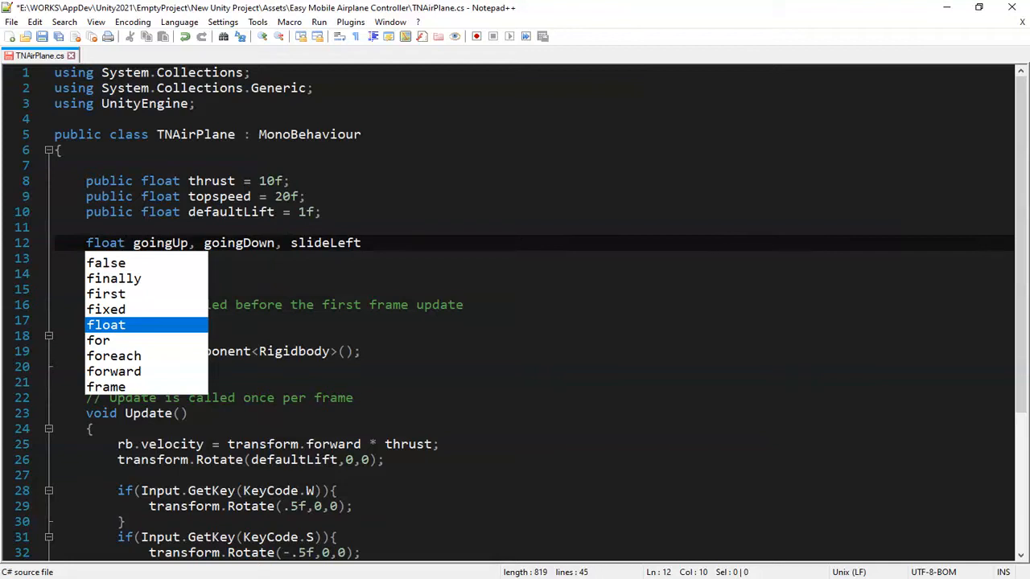
key(ctrl+Right)
key(ctrl+Right)
click(133, 243)
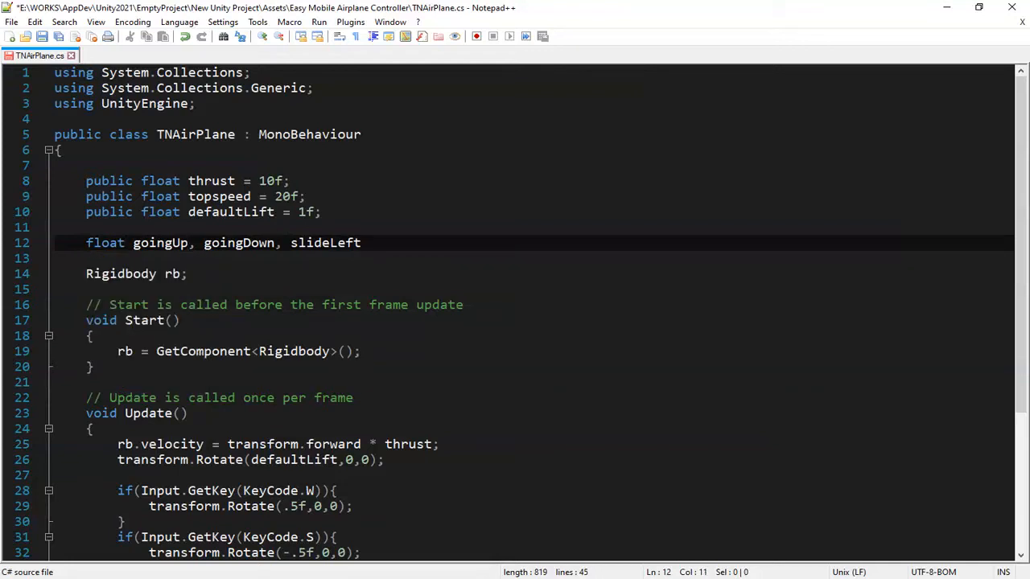
- Remove goingDown and its comma from the float declaration
key(ctrl+Right)
key(ctrl+Right)
key(ctrl+shift+Right)
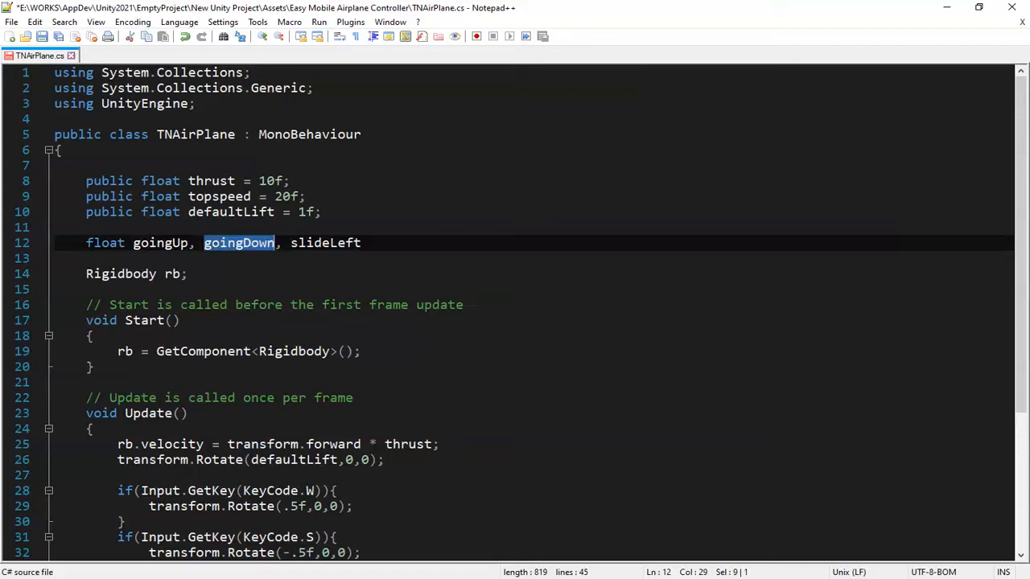
key(BackSpace)
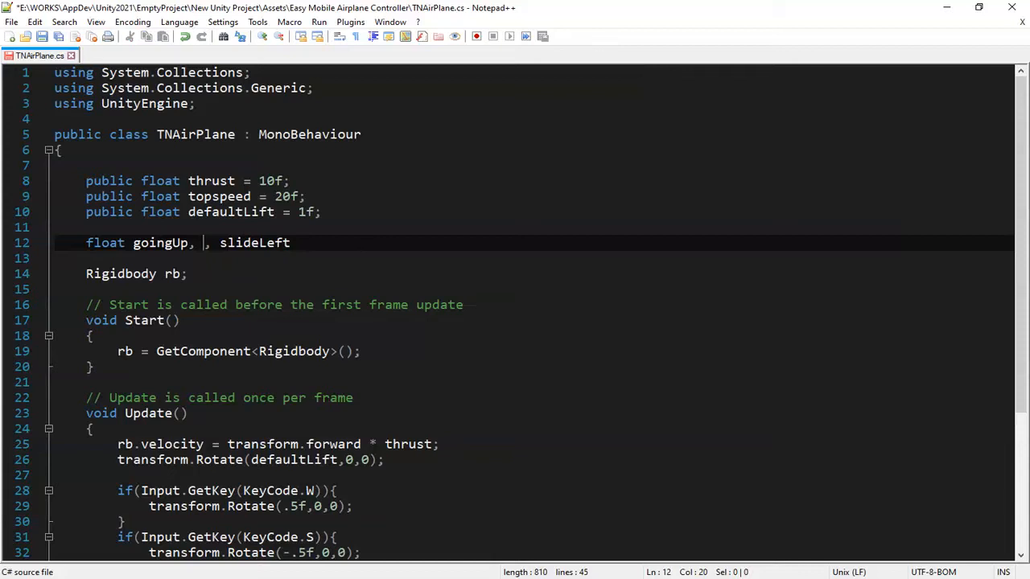
key(Delete)
key(Delete)
- Rename slideLeft to slideRight in the float declaration, end the line with a semicolon, and save the script
key(End)
key(BackSpace)
key(BackSpace)
key(BackSpace)
key(BackSpace)
text(Right;)
key(ctrl+s)
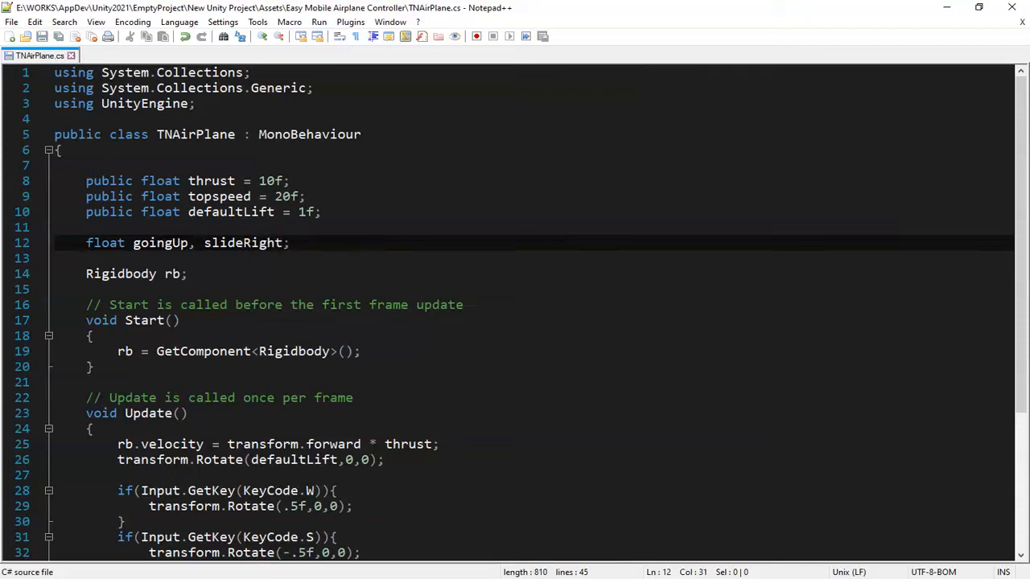
- In the Start method, add the line "goingUp = 0f;" after the Rigidbody assignment
click(417, 351)
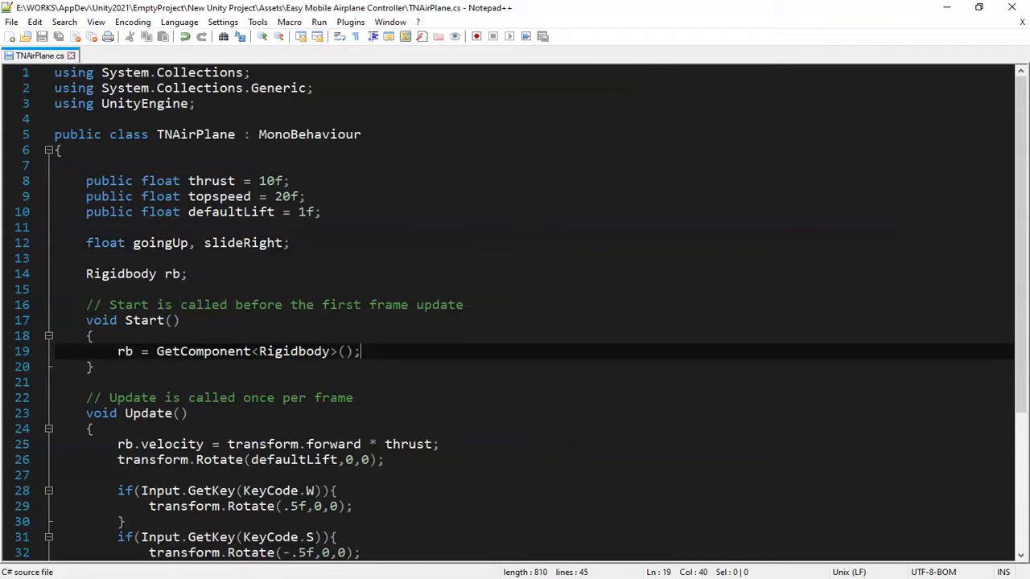
key(Return)
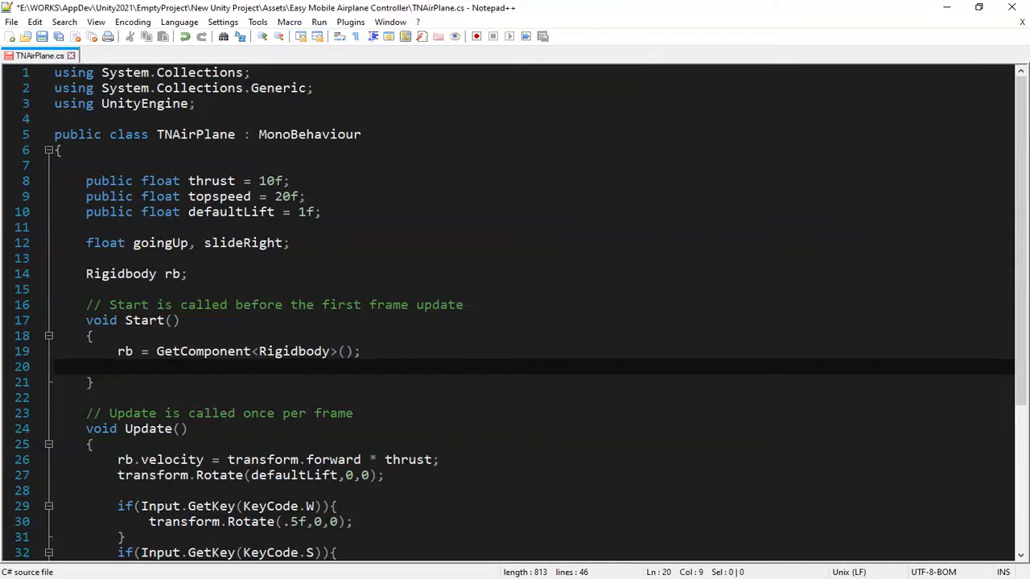
text(goingUp =)
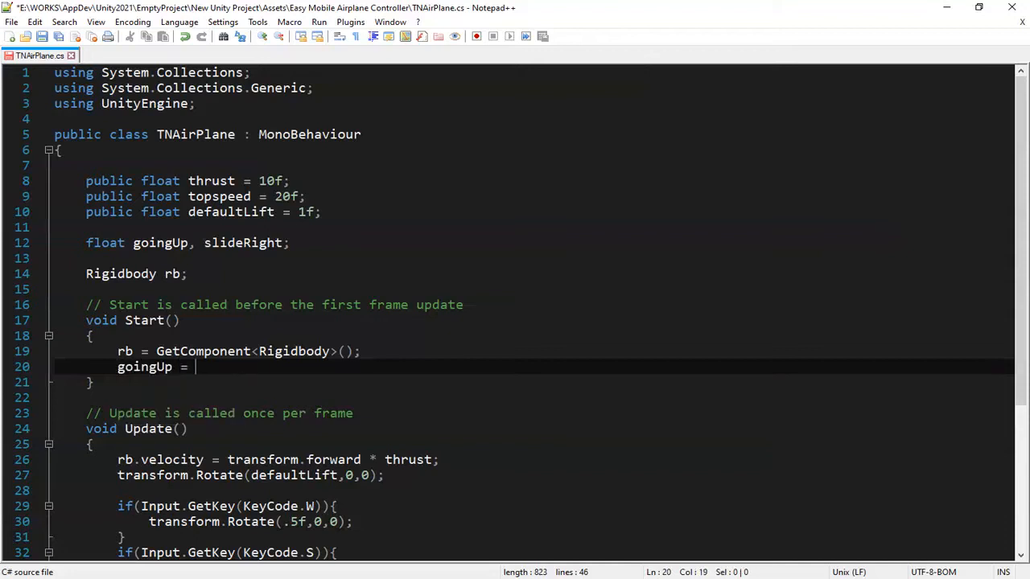
text( 0f;)
key(Return)
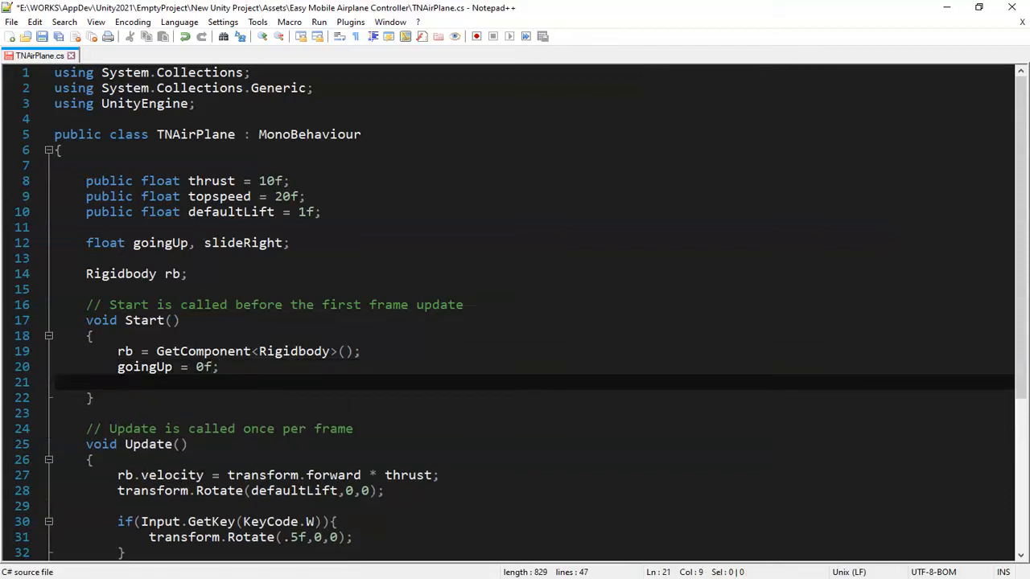
- Add the line "slideRight = 0f;" below the goingUp assignment in Start and save the script
text(going)
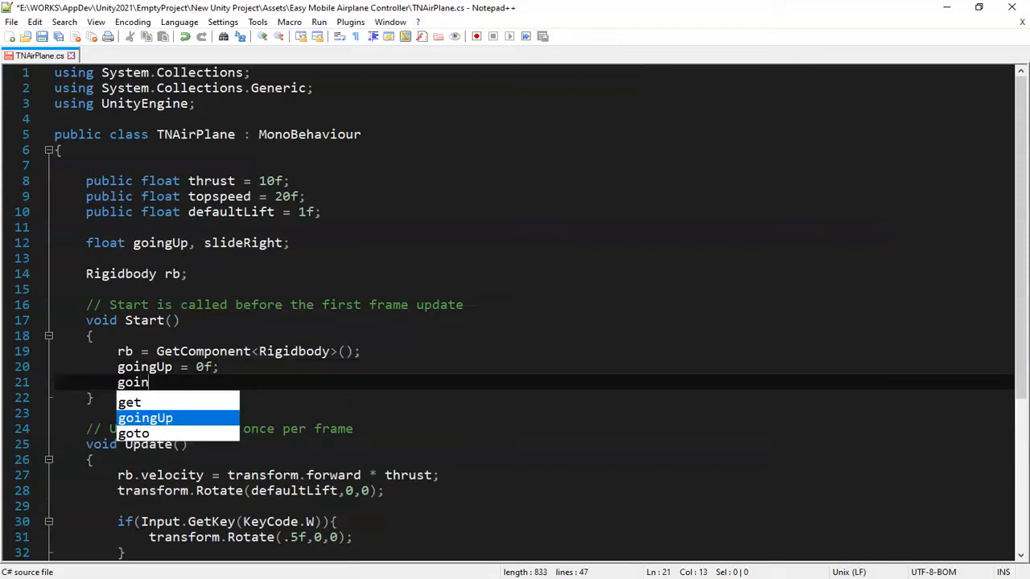
key(BackSpace)
key(BackSpace)
key(BackSpace)
key(BackSpace)
key(BackSpace)
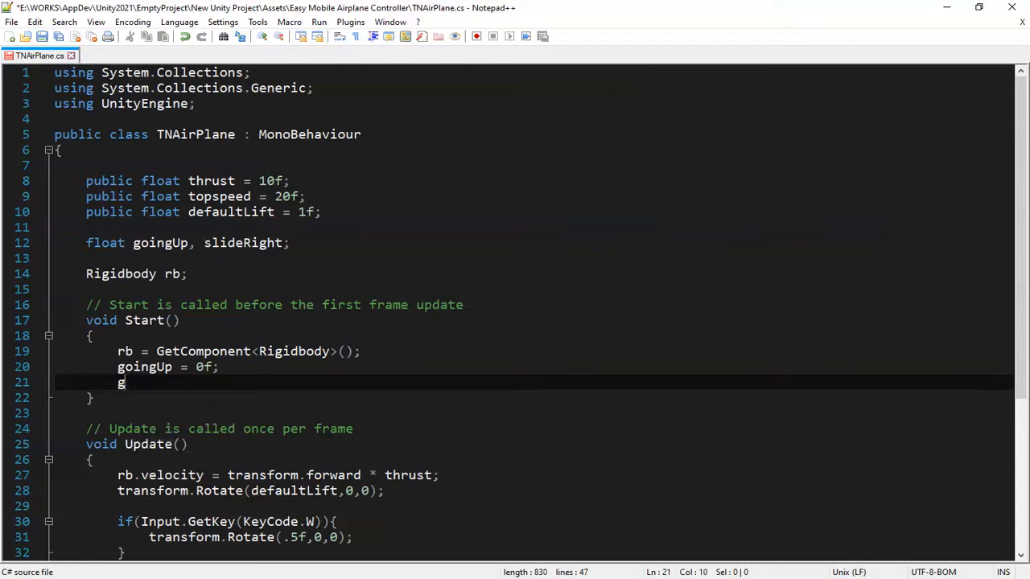
text(slide)
key(Return)
text(= 0f;)
key(ctrl+s)
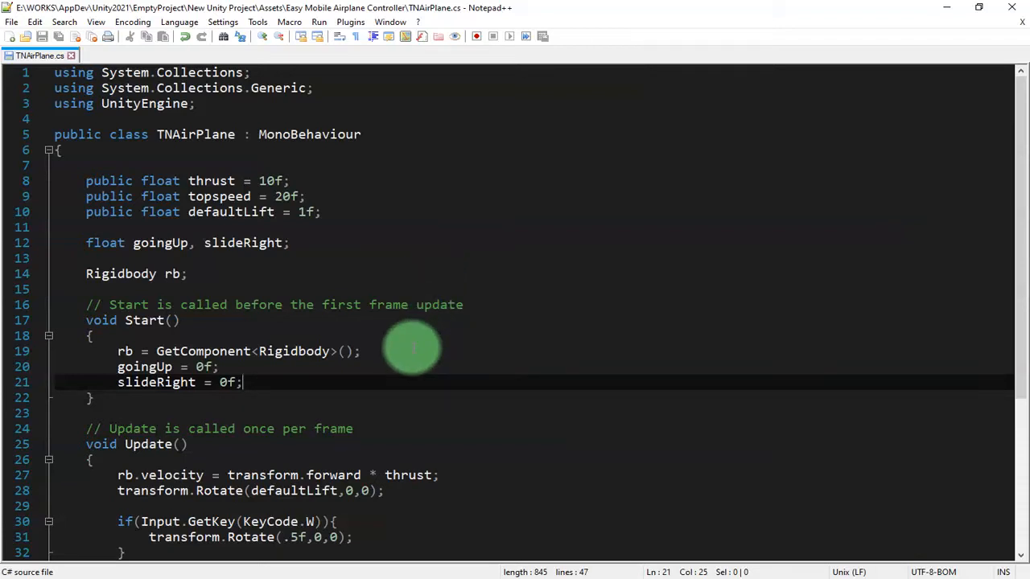
- After the end of the Update method, add an empty public void method named GoUpDown with its braces on separate lines
scroll(412, 350, down, 3)
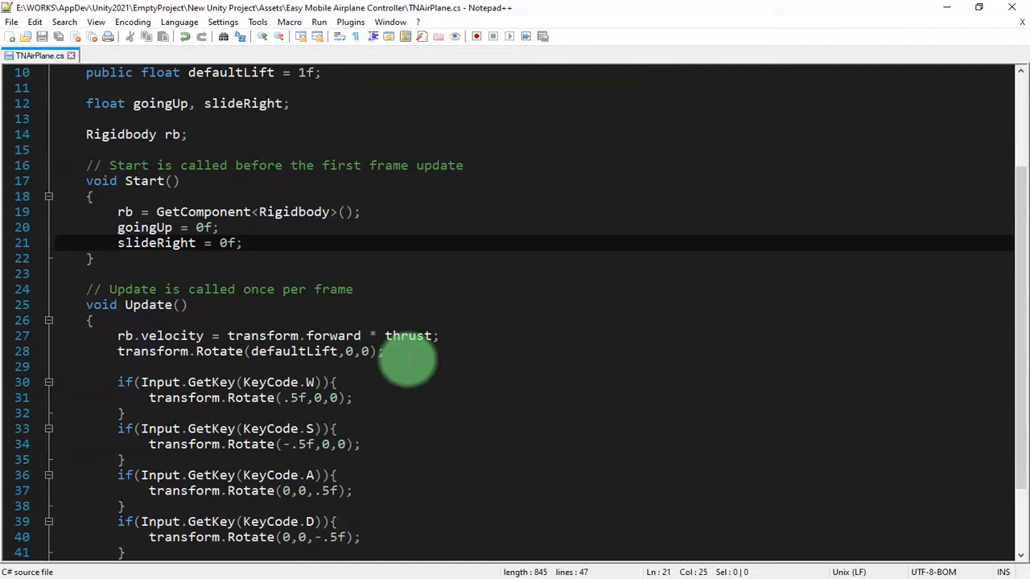
scroll(375, 391, down, 2)
scroll(374, 392, up, 2)
scroll(375, 392, up, 2)
scroll(188, 413, down, 4)
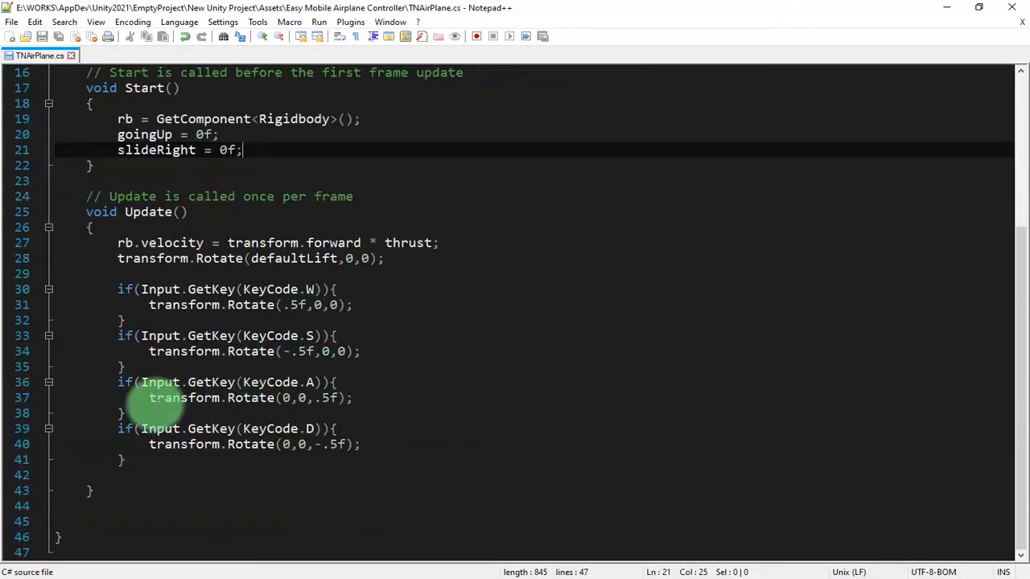
click(132, 503)
click(238, 491)
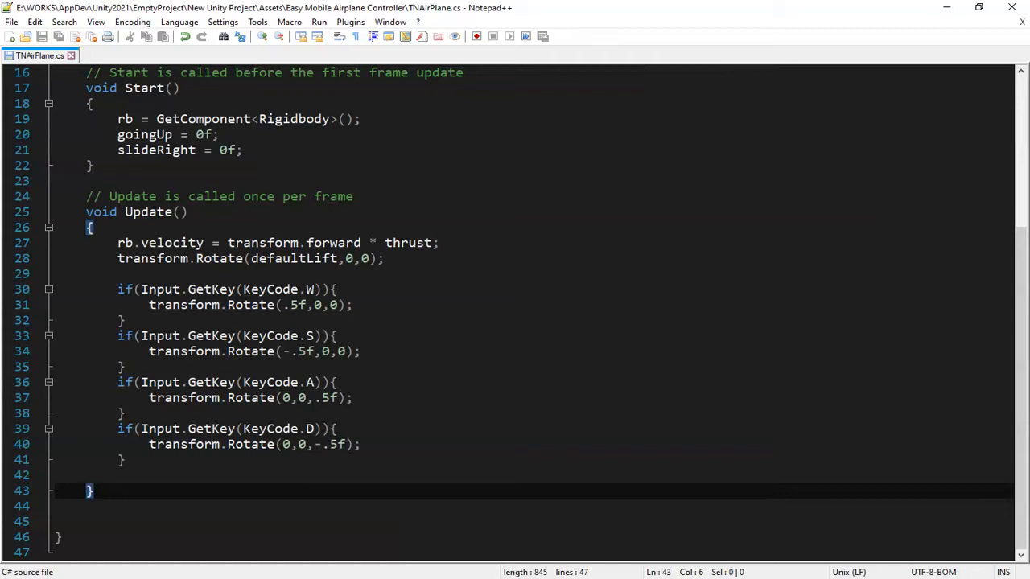
key(Return)
key(Return)
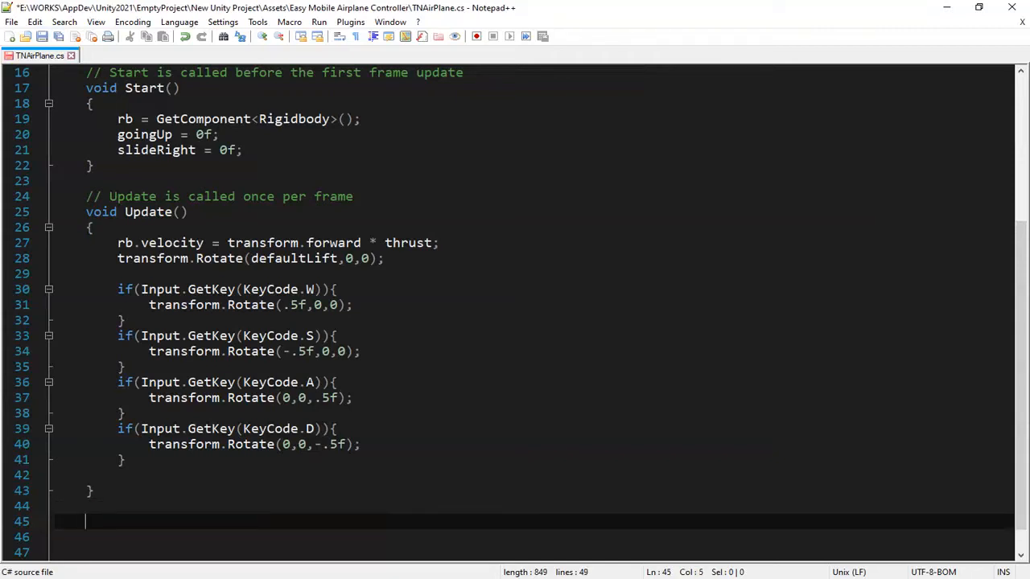
text(public void)
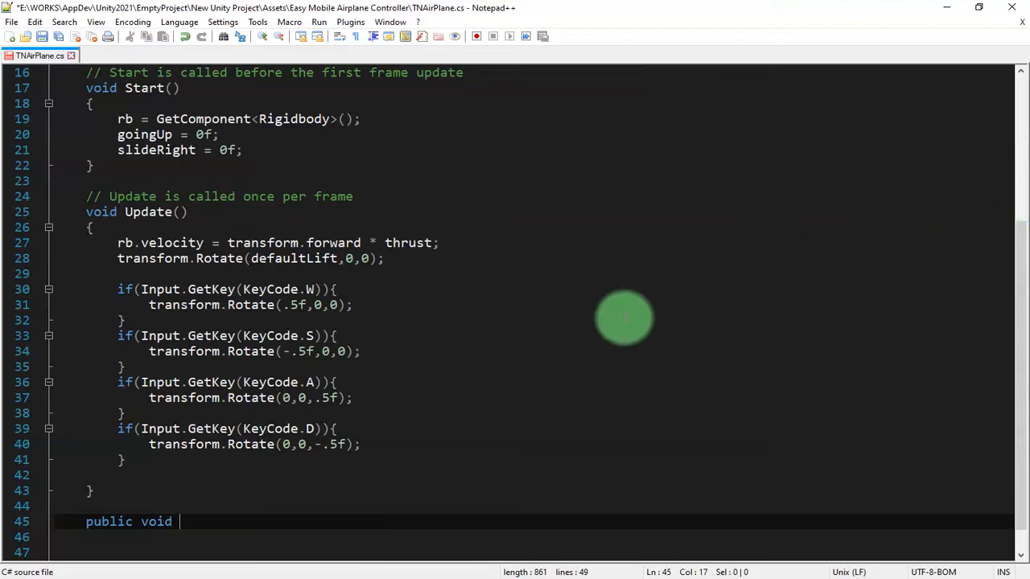
text(GoUpDown(){)
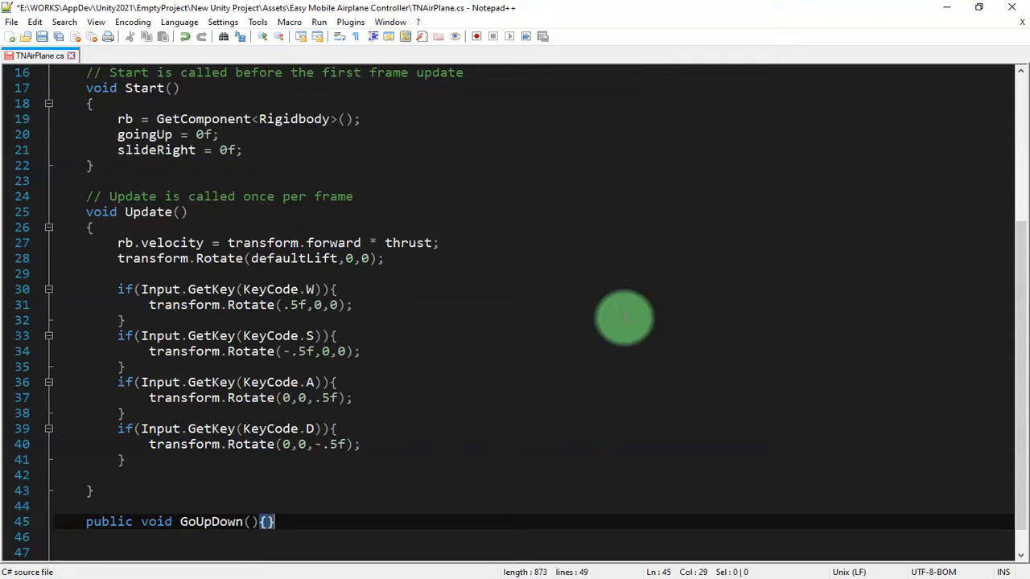
key(Return)
- Give the GoUpDown method a float parameter named v and save the script
key(Up)
key(End)
key(Left)
key(Left)
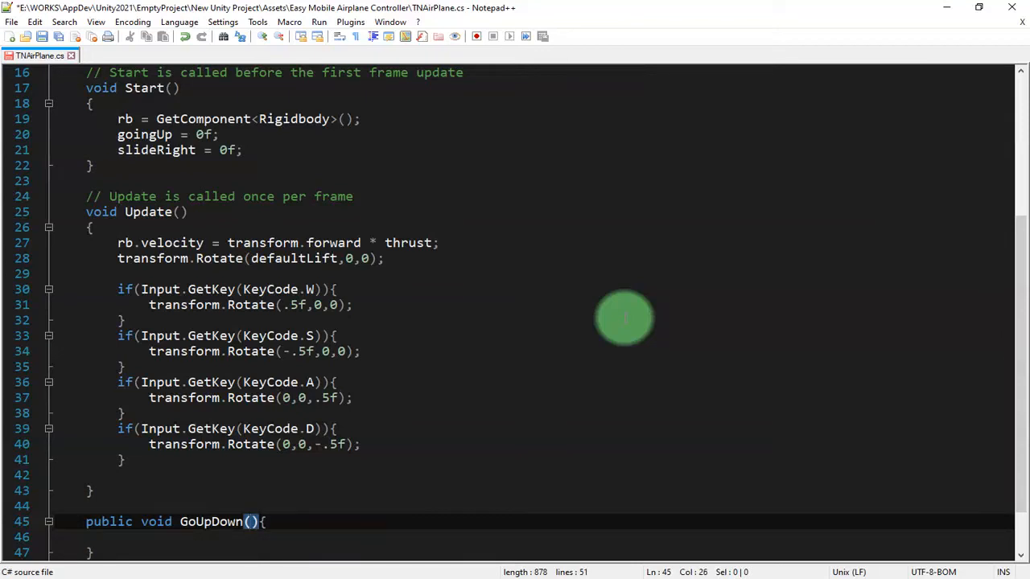
text(float )
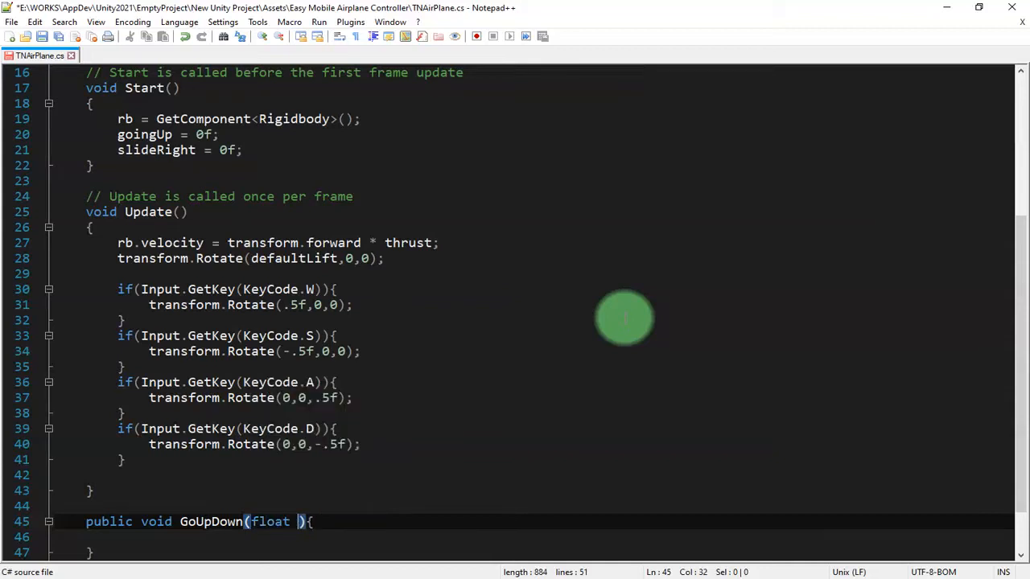
text(value)
key(BackSpace)
key(BackSpace)
key(BackSpace)
key(BackSpace)
key(BackSpace)
text(v)
key(Escape)
key(End)
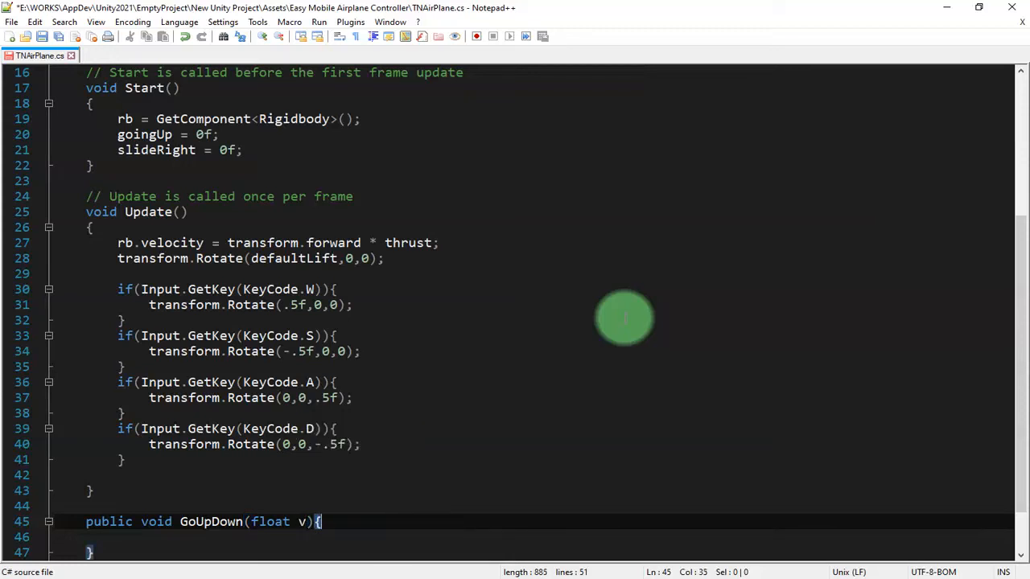
key(ctrl+s)
- In the GoUpDown method body, add the line "goingUp = v;" and save the script
key(Down)
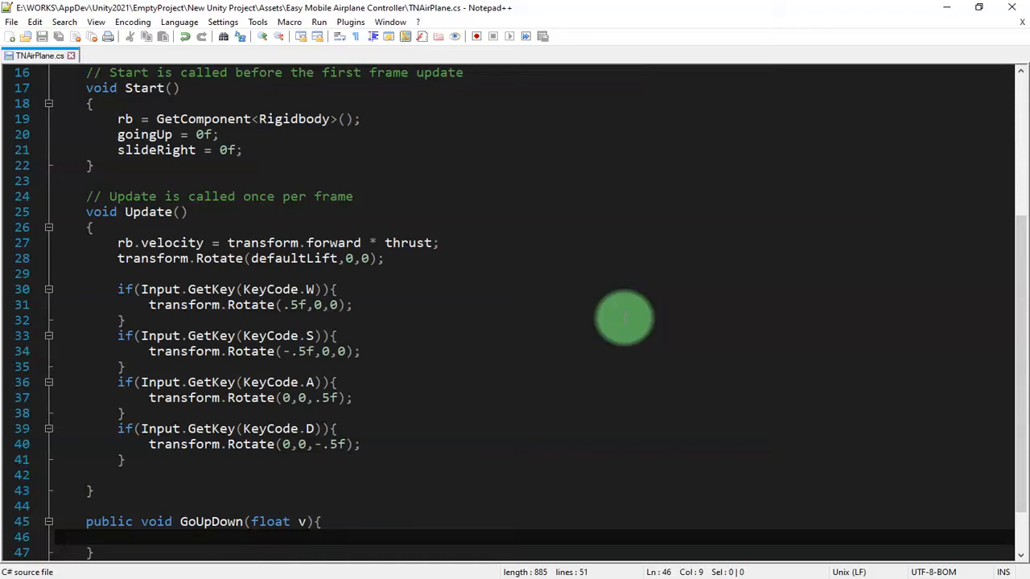
scroll(414, 403, up, 5)
scroll(218, 470, down, 7)
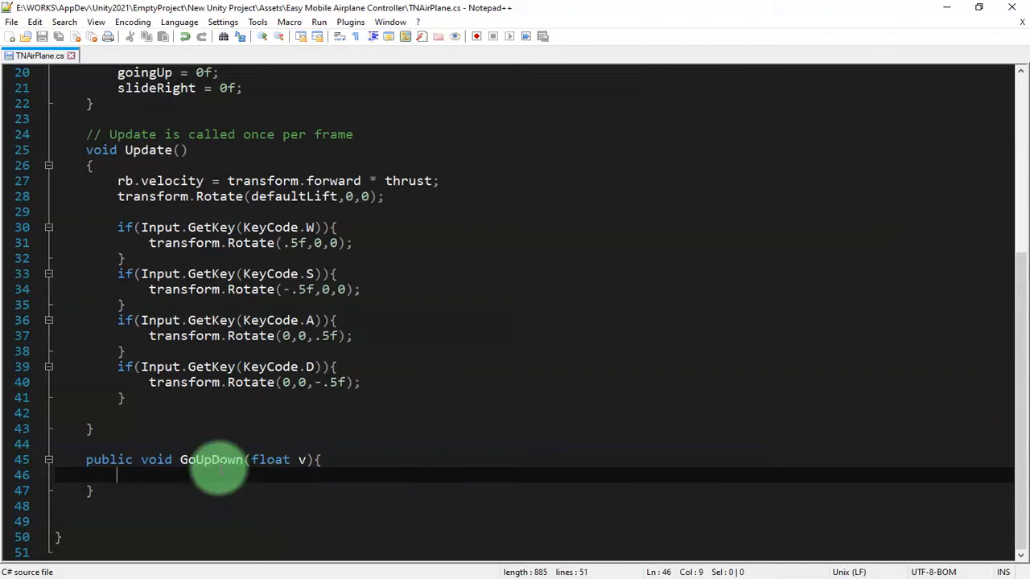
scroll(226, 442, up, 6)
scroll(274, 338, down, 6)
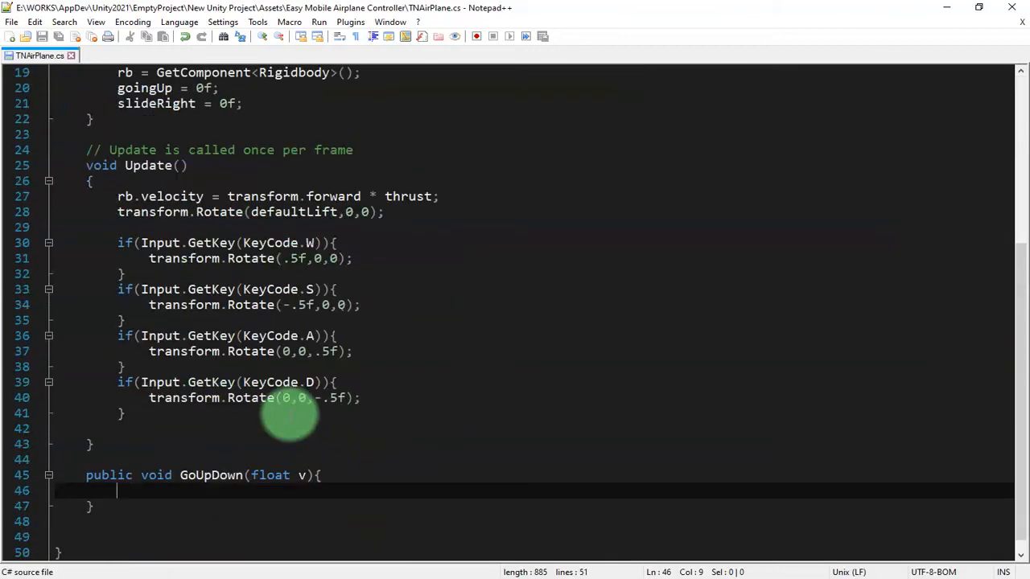
scroll(266, 442, up, 6)
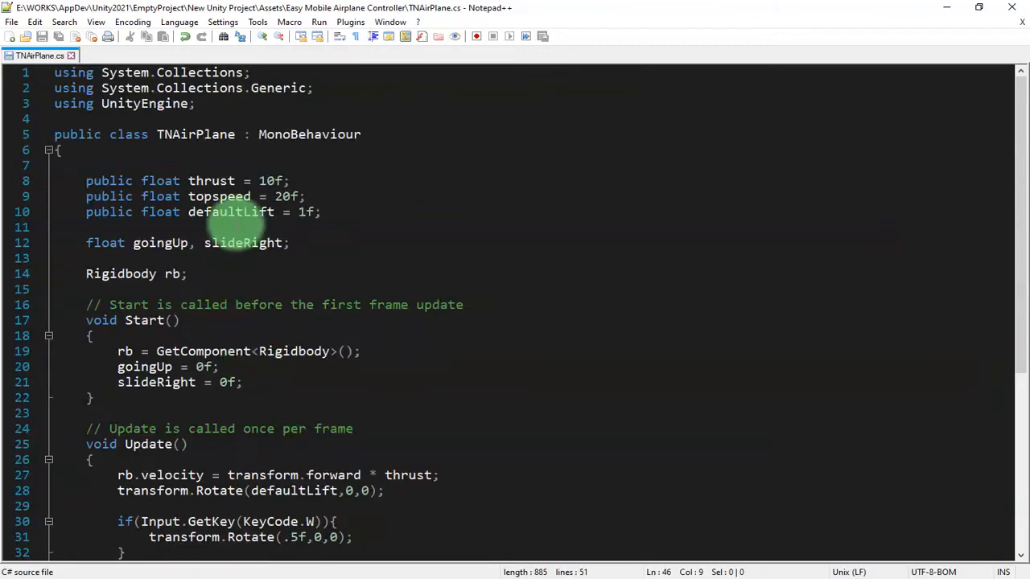
double_click(161, 243)
key(ctrl+c)
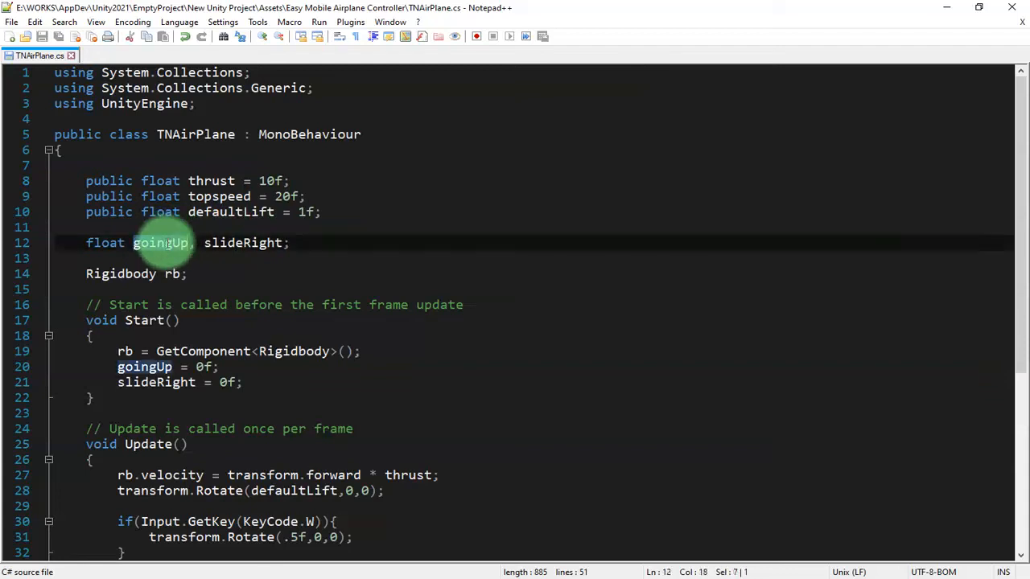
scroll(213, 338, down, 5)
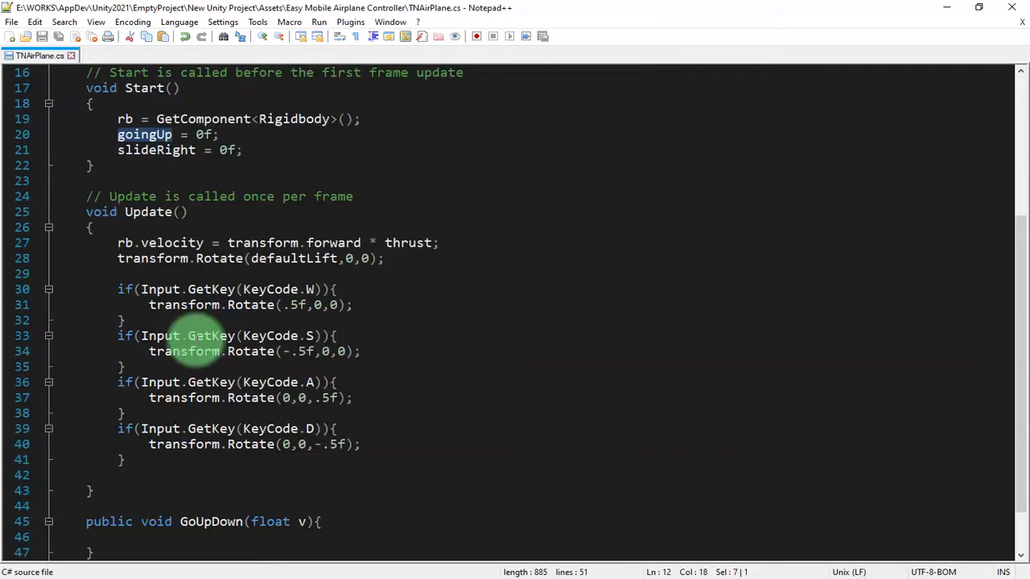
scroll(211, 342, down, 1)
click(194, 475)
key(ctrl+v)
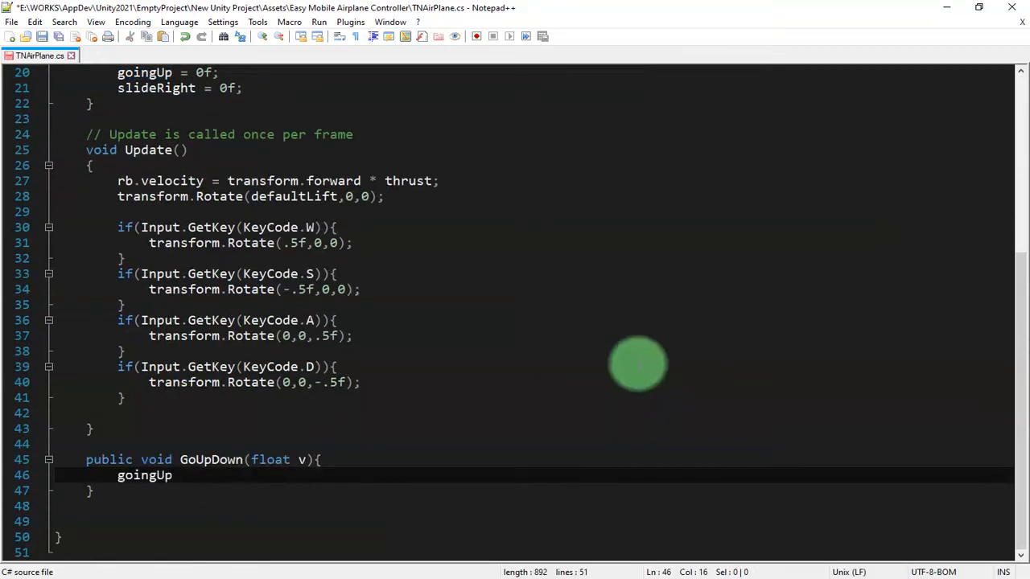
text(= v;)
key(ctrl+s)
- Duplicate the whole GoUpDown method and place the copy below the original, separated by a blank line
key(shift+Down)
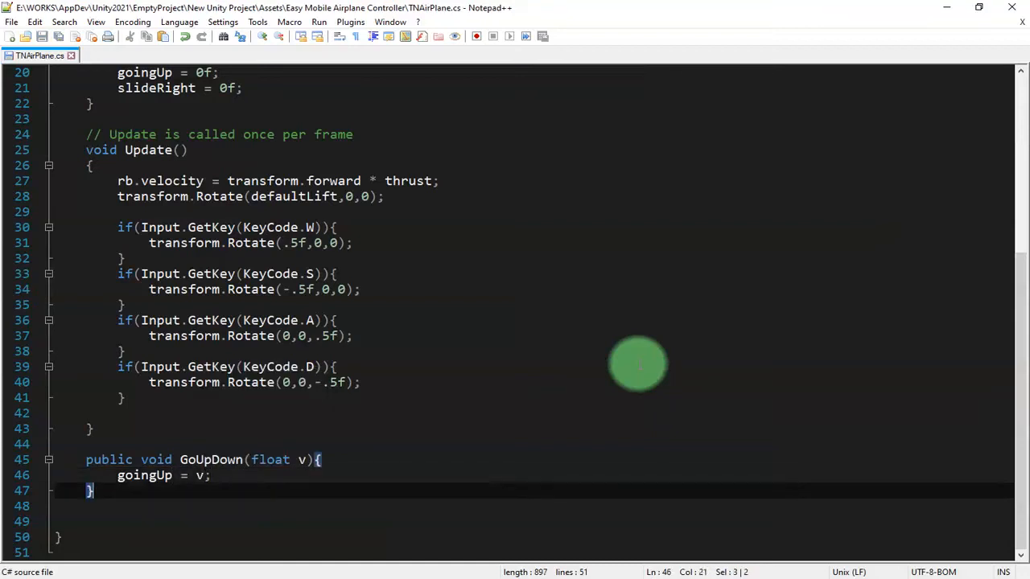
key(shift+Up)
key(shift+Home)
key(ctrl+d)
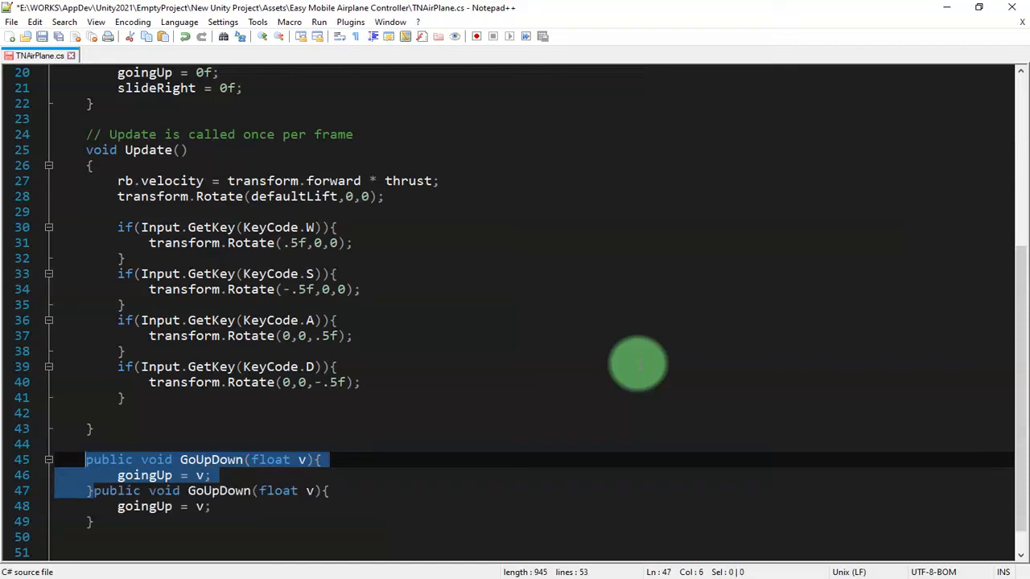
key(Return)
- Rename the duplicated method to GoLeftRight and save the script
key(ctrl+Right)
key(ctrl+Right)
key(ctrl+Right)
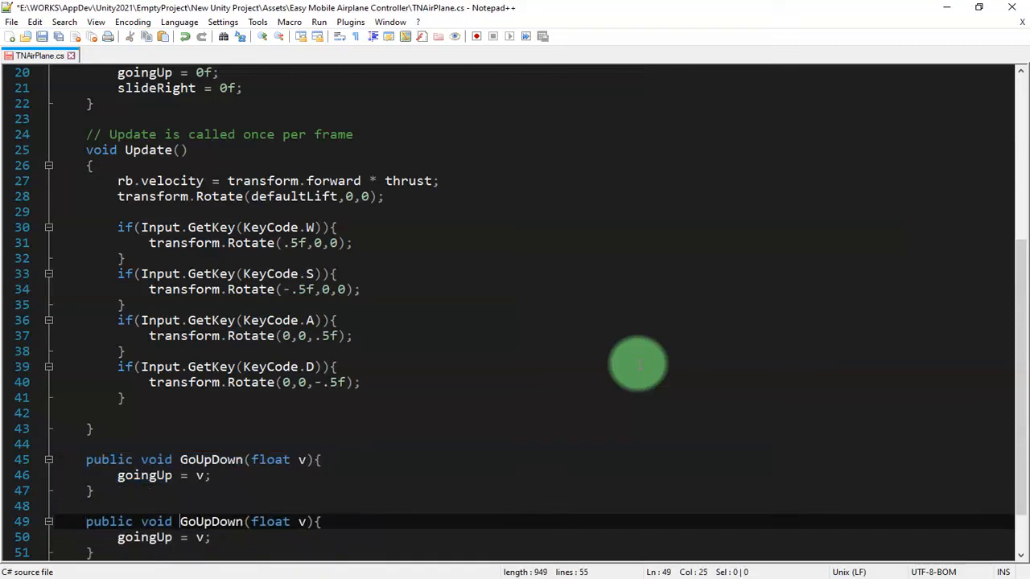
key(ctrl+Left)
key(Right)
key(Right)
key(ctrl+shift+Right)
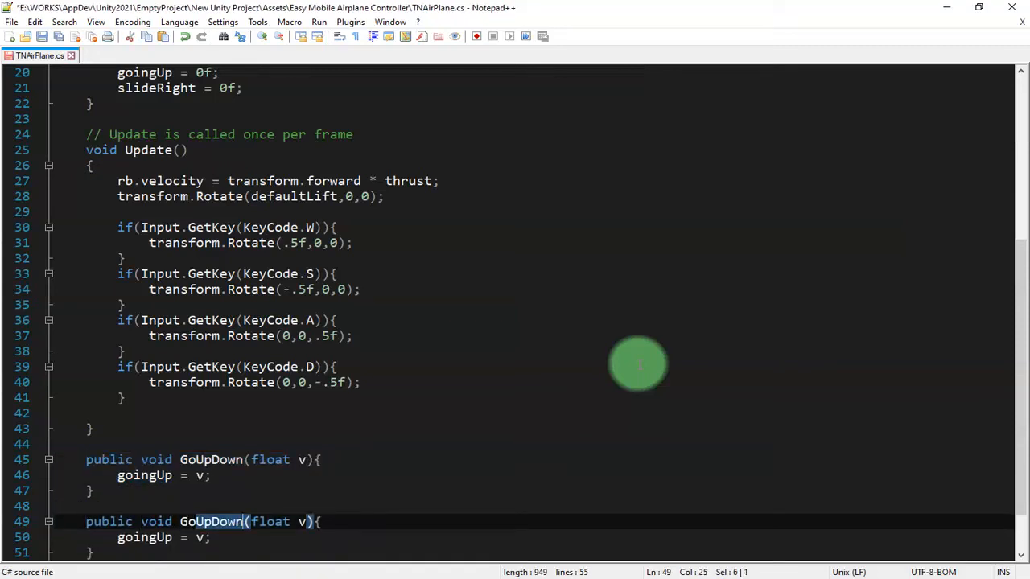
text(LeftRight)
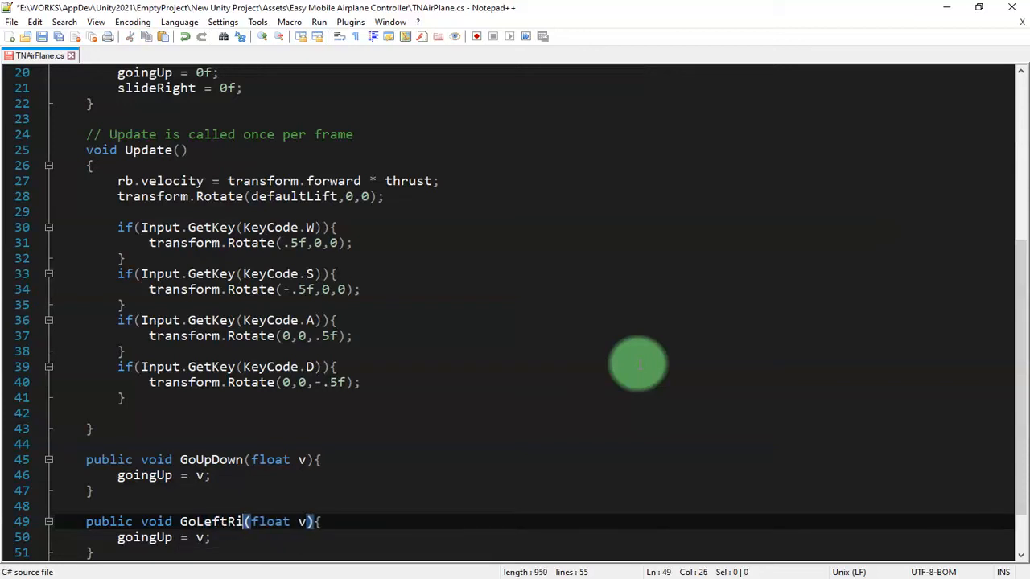
key(ctrl+s)
- In the GoLeftRight method, replace the goingUp variable with slideRight so the line reads "slideRight = v;", and save the script
key(Down)
key(Home)
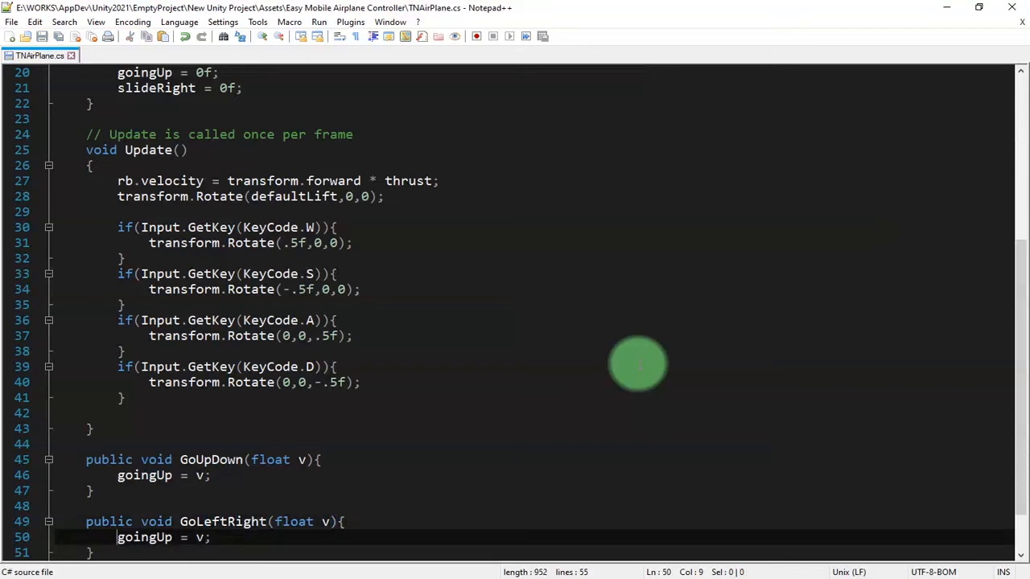
scroll(403, 405, up, 6)
scroll(402, 403, up, 1)
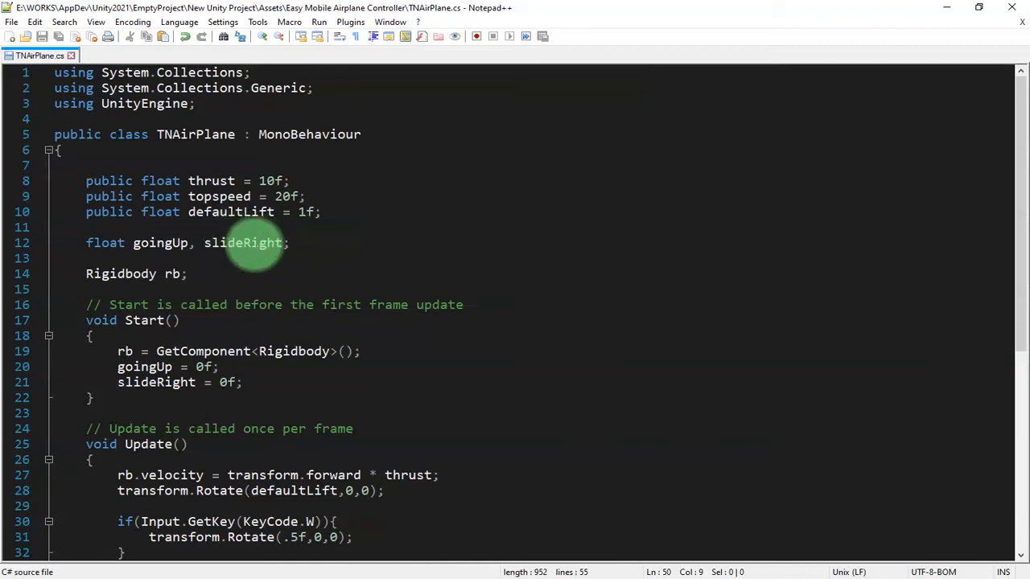
double_click(252, 243)
key(ctrl+c)
scroll(270, 322, down, 5)
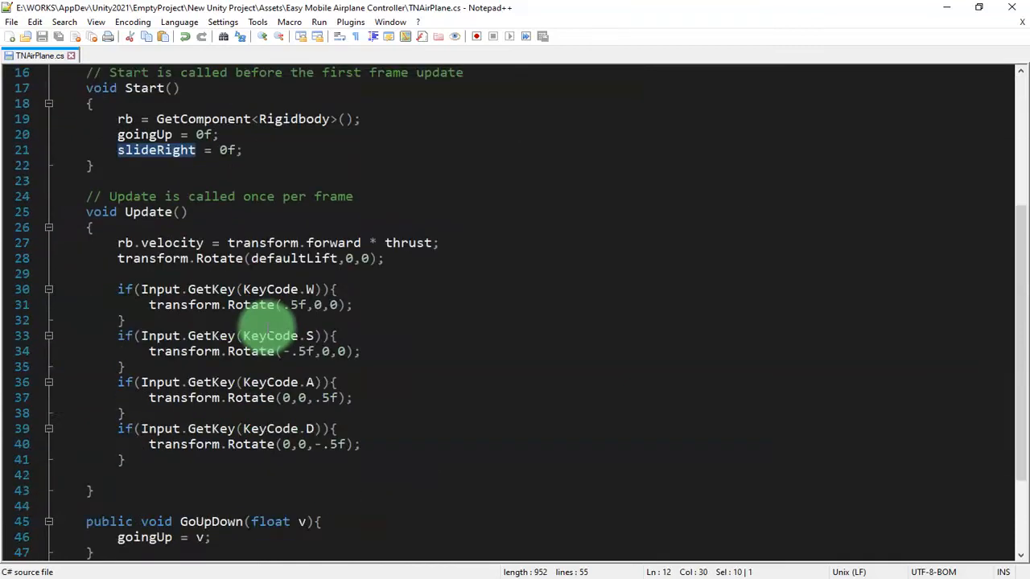
scroll(270, 335, down, 3)
double_click(165, 475)
key(ctrl+v)
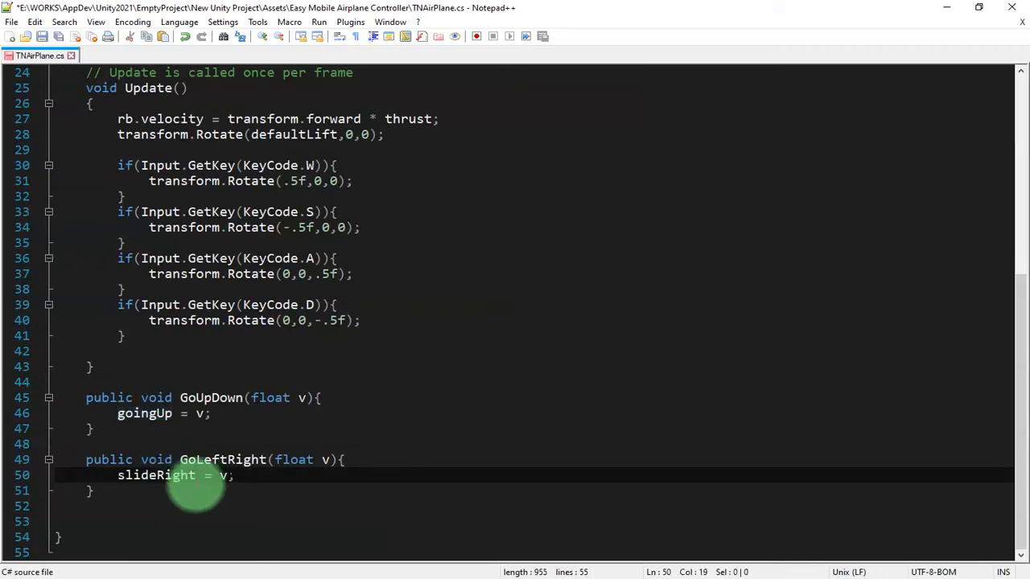
key(ctrl+s)
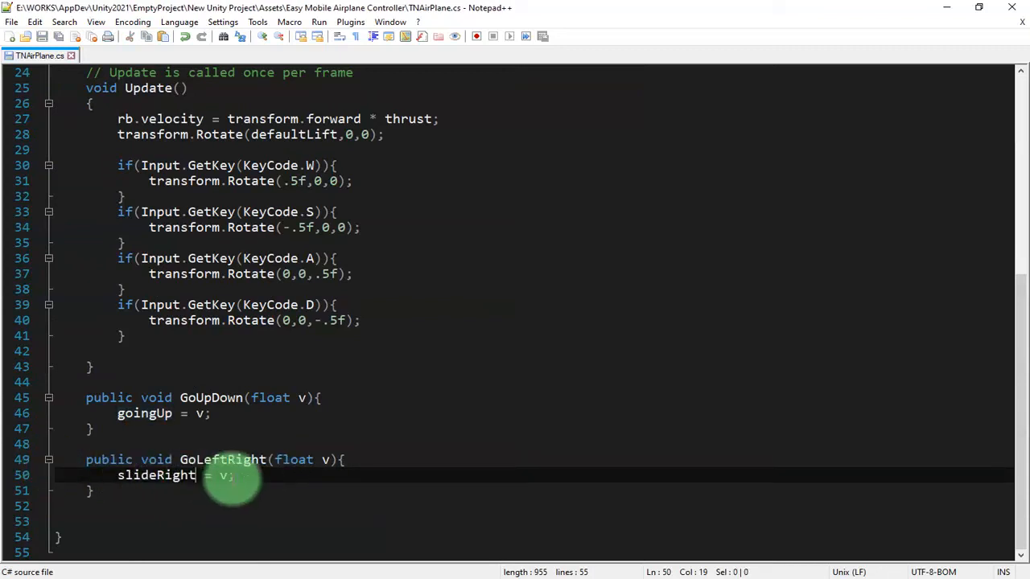
click(232, 478)
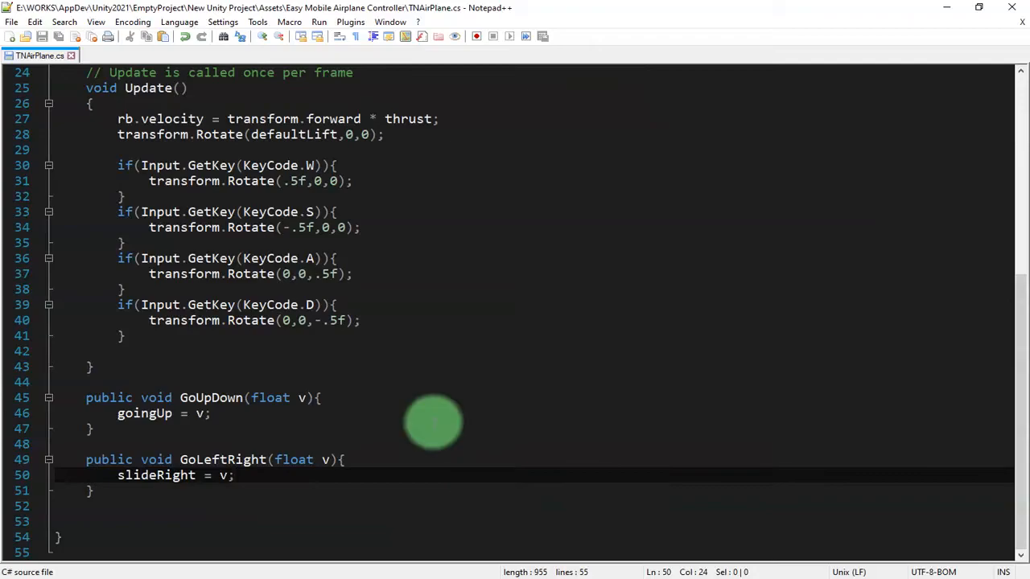
- Switch to Unity and add an Event Trigger component to the canvas's Up button
click(378, 576)
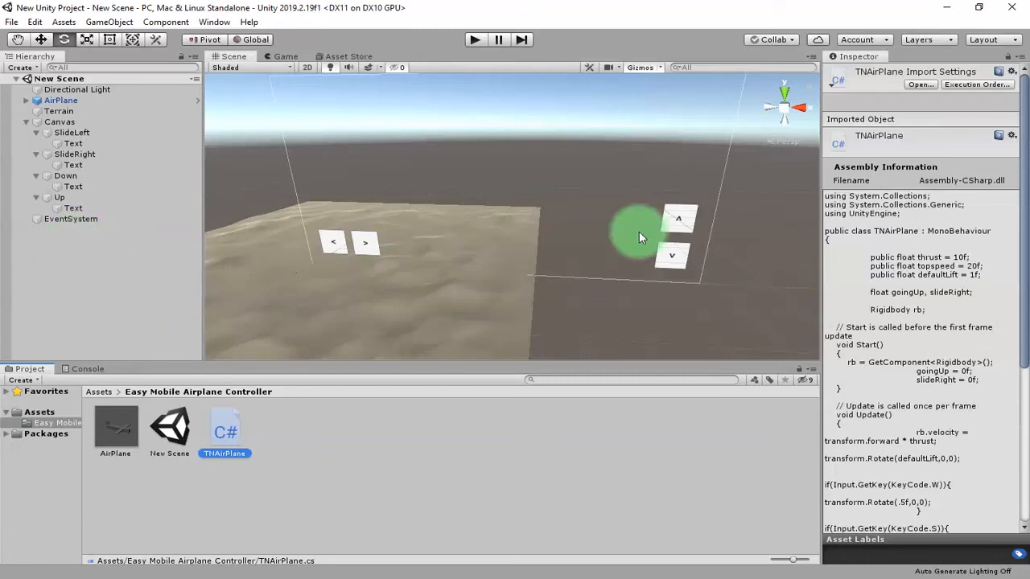
click(696, 218)
click(542, 322)
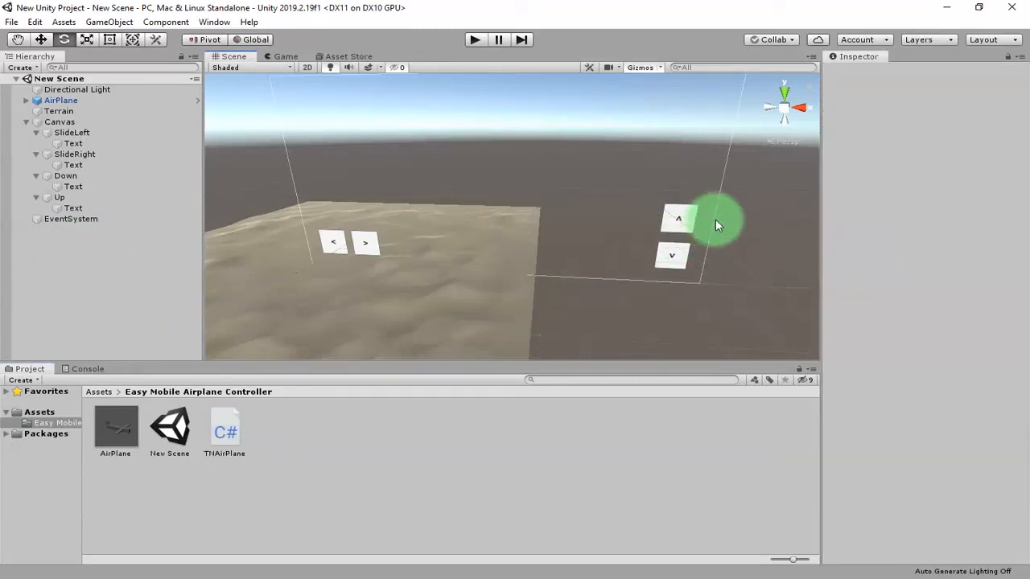
click(680, 218)
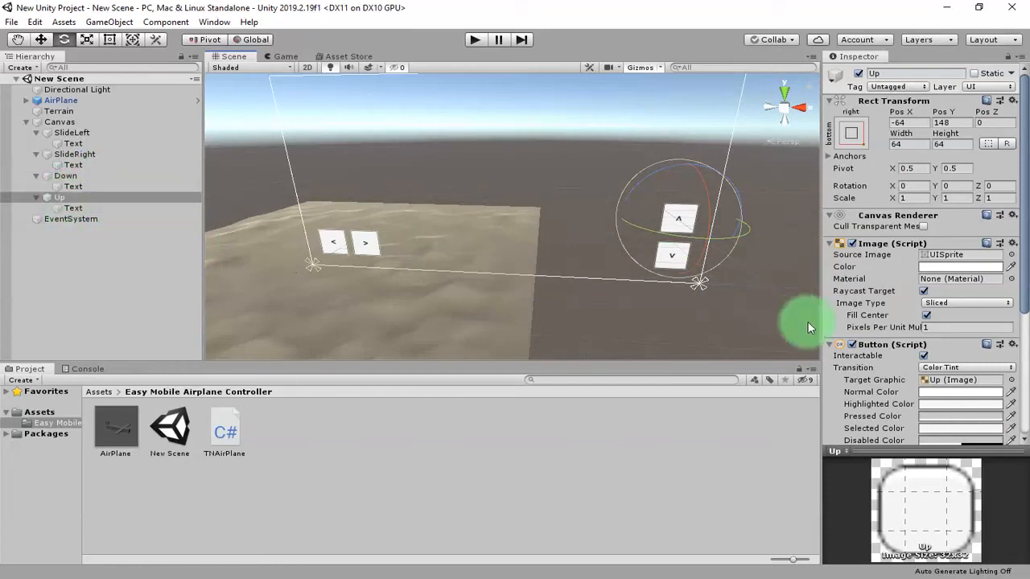
scroll(869, 379, down, 5)
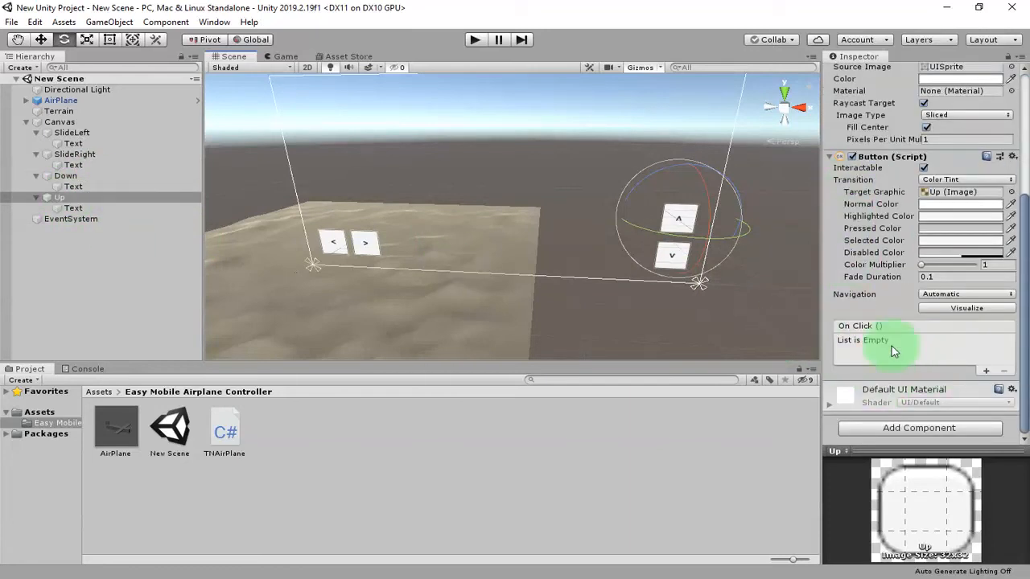
click(918, 429)
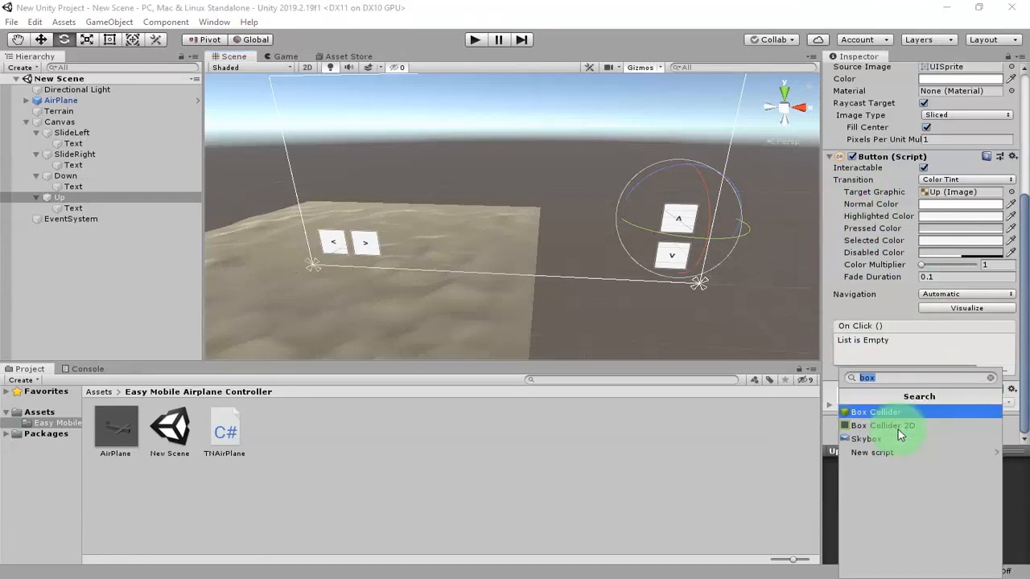
text(e)
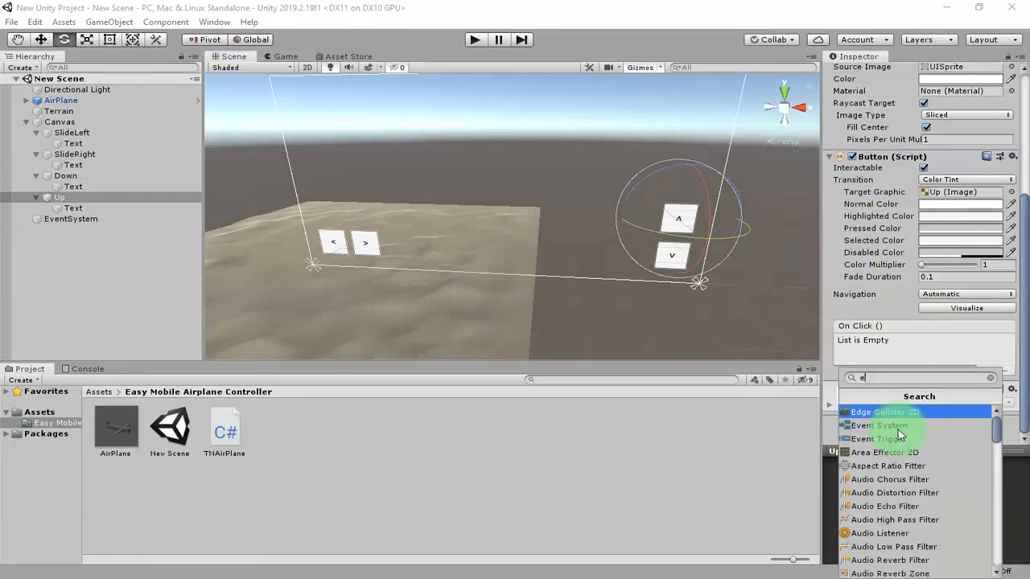
text(ven)
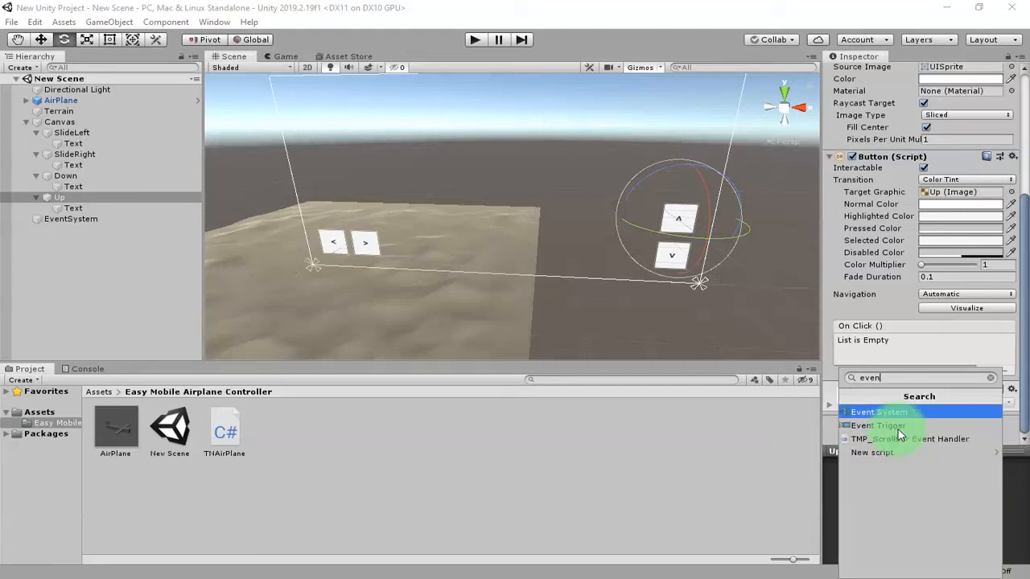
click(893, 427)
scroll(889, 374, down, 2)
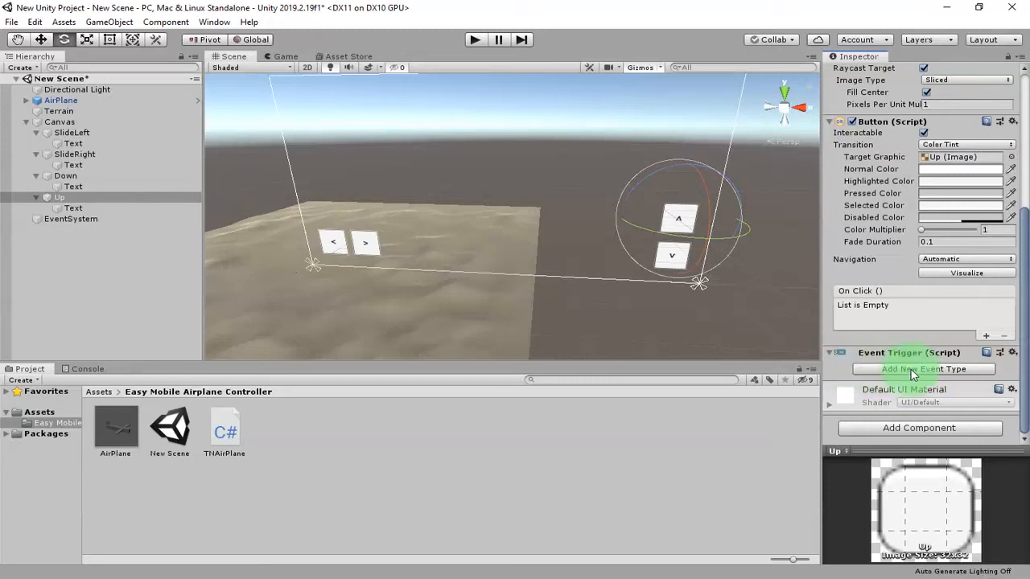
- Add a PointerDown event to the Up button's Event Trigger, with one entry targeting the AirPlane object
click(911, 369)
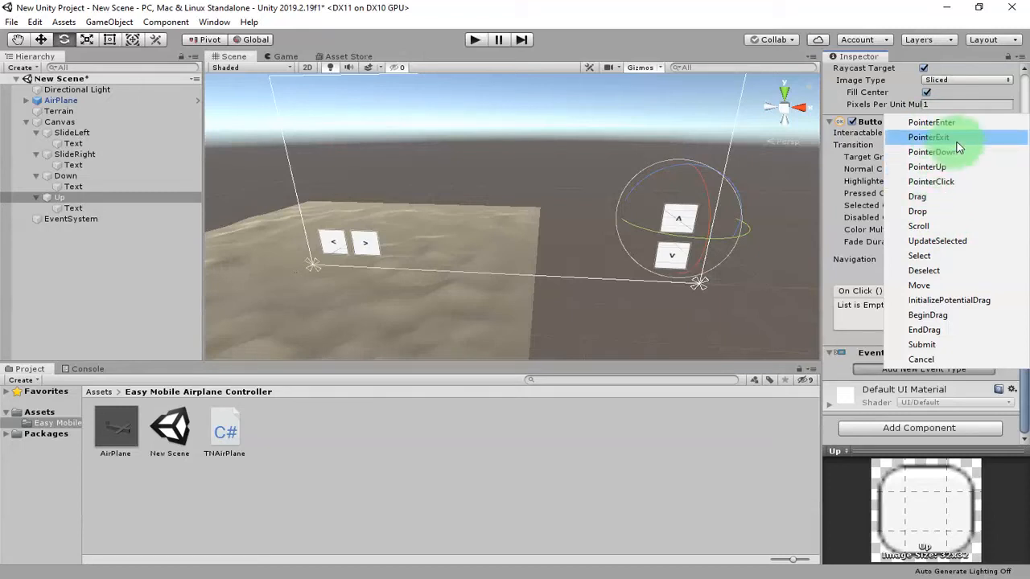
click(933, 152)
scroll(994, 354, down, 2)
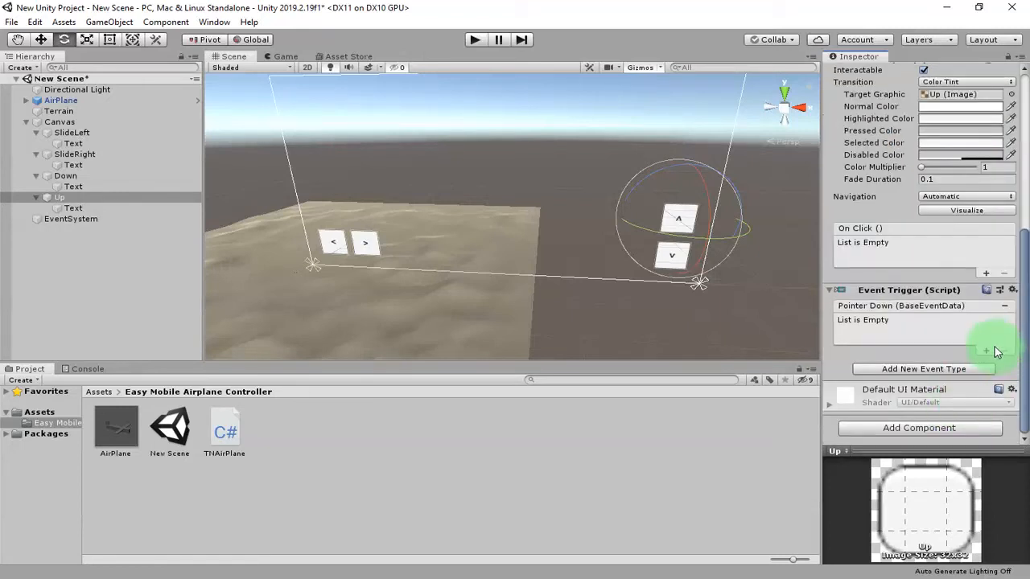
click(988, 352)
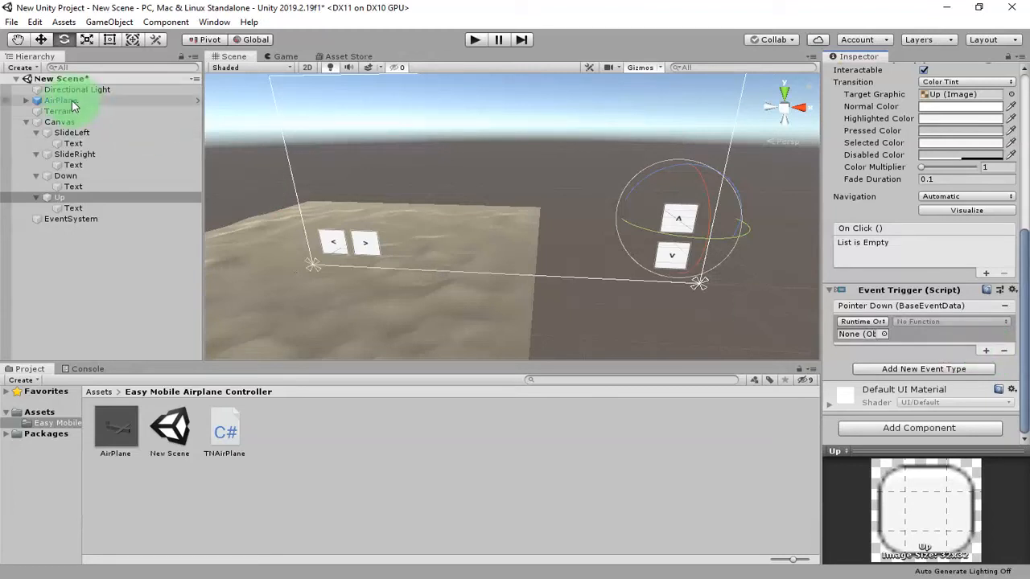
drag(66, 105, 878, 336)
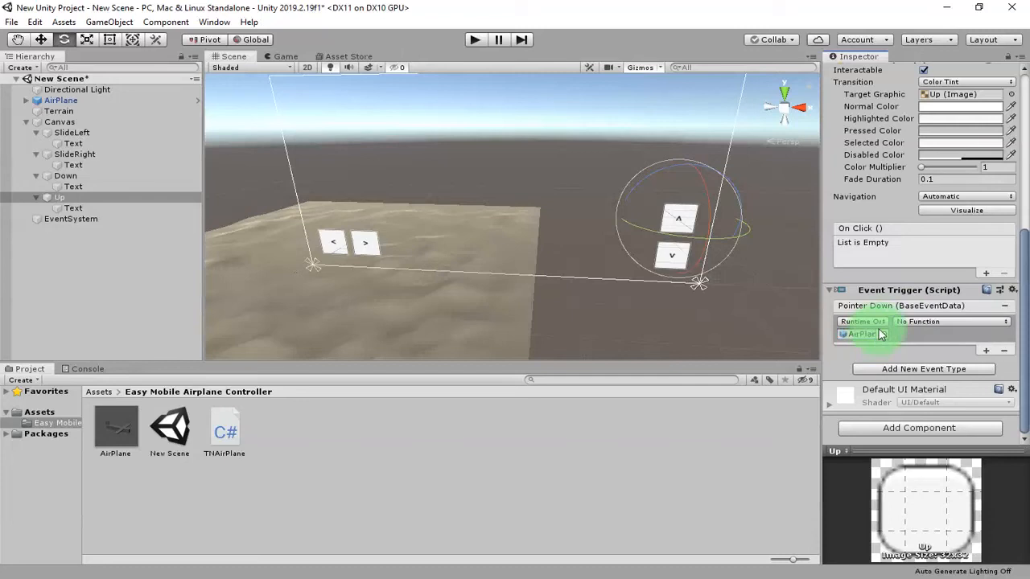
- Make the Up button's Pointer Down entry call TNAirPlane.GoUpDown with the value 1, and save the scene
click(931, 324)
mouse_move(937, 432)
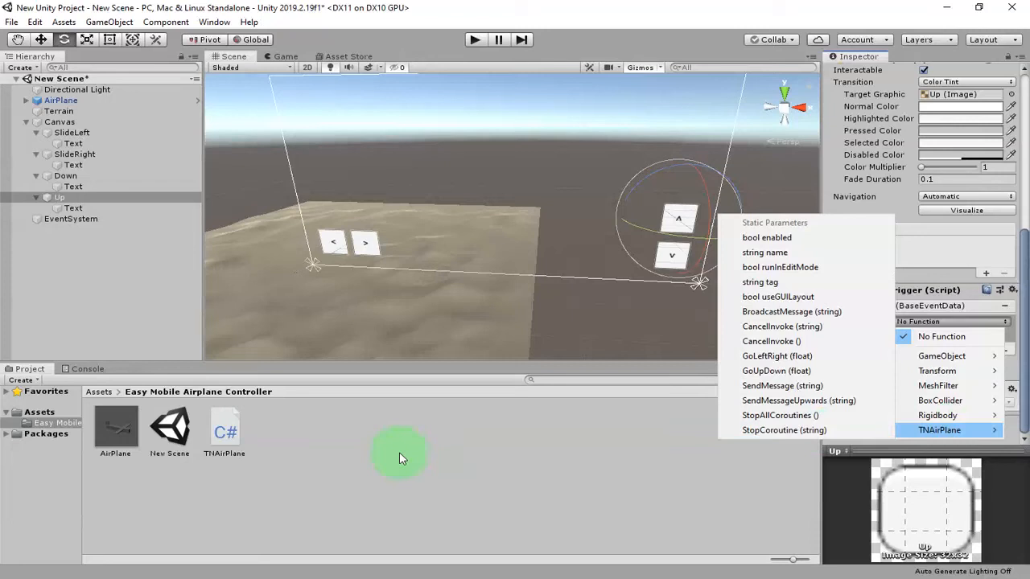
click(779, 373)
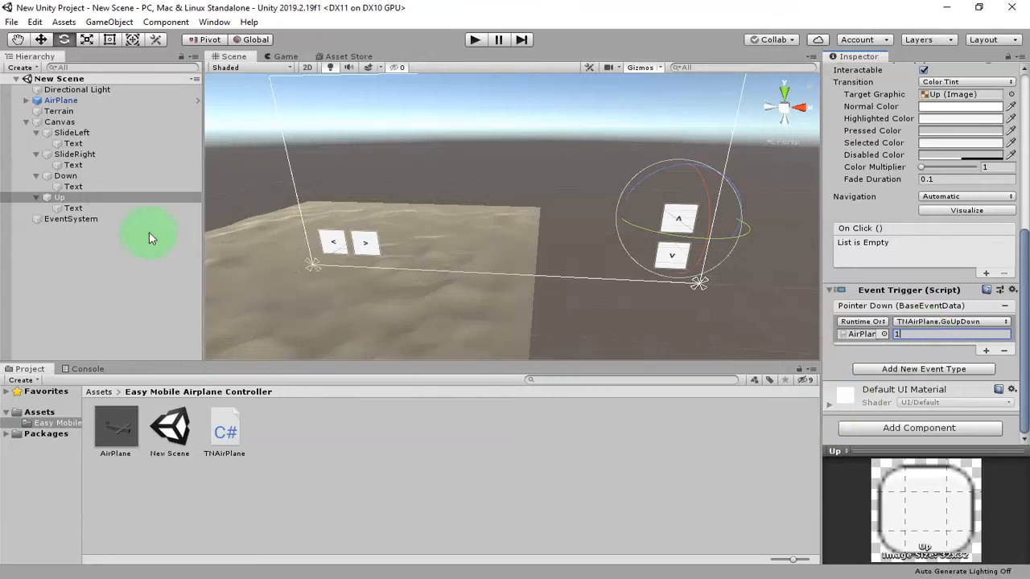
click(64, 176)
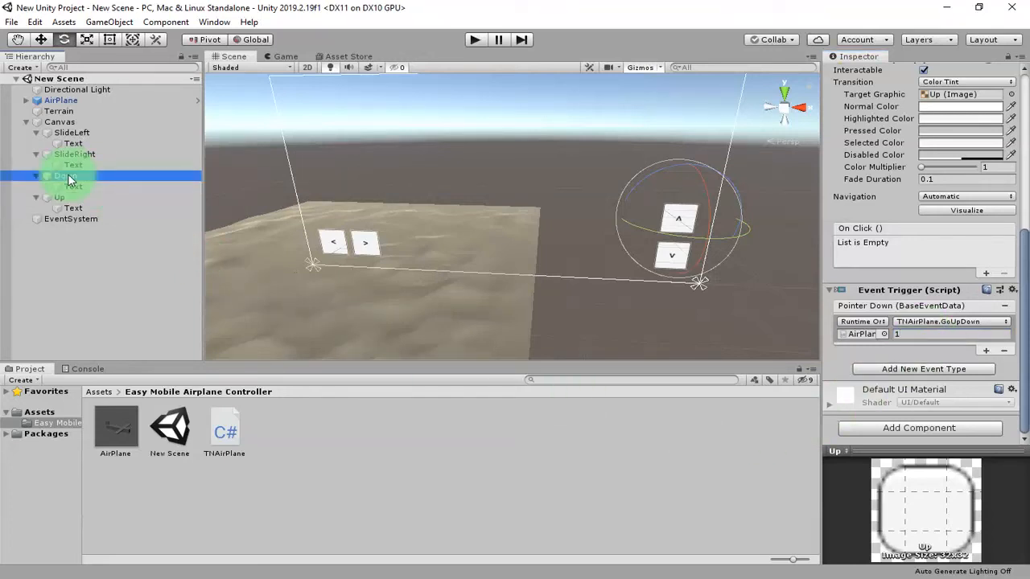
click(84, 197)
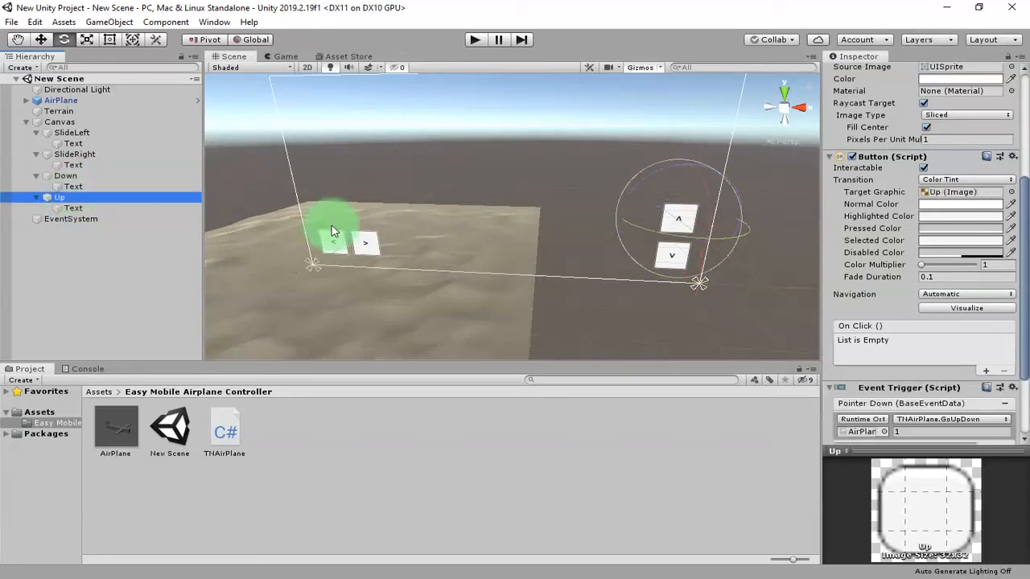
scroll(918, 354, down, 3)
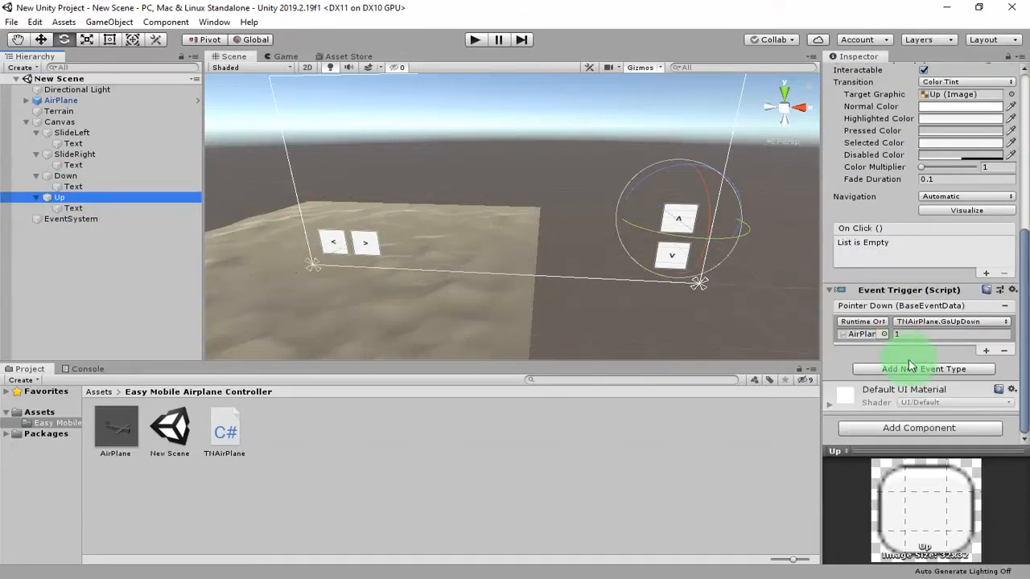
click(901, 370)
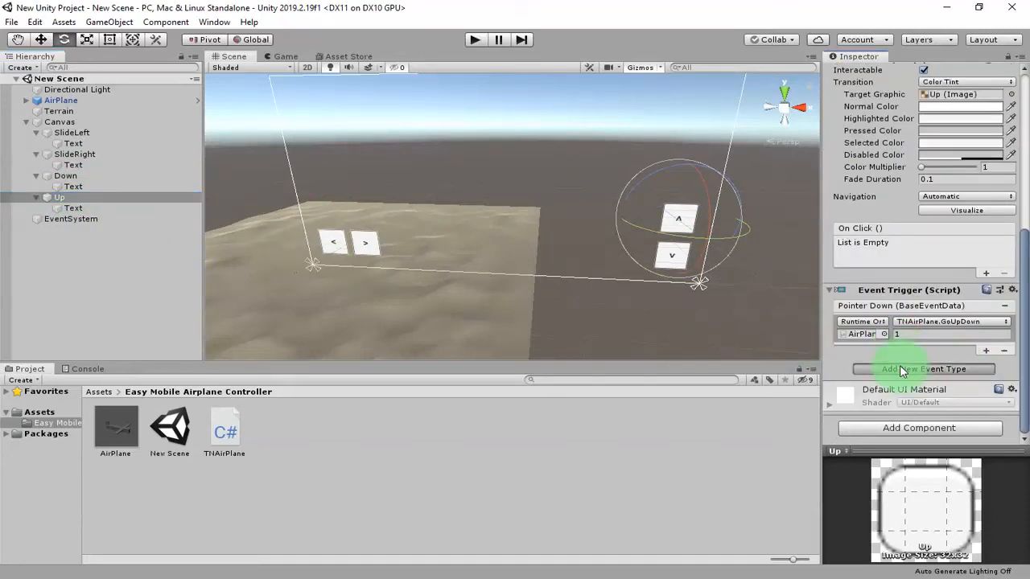
click(901, 359)
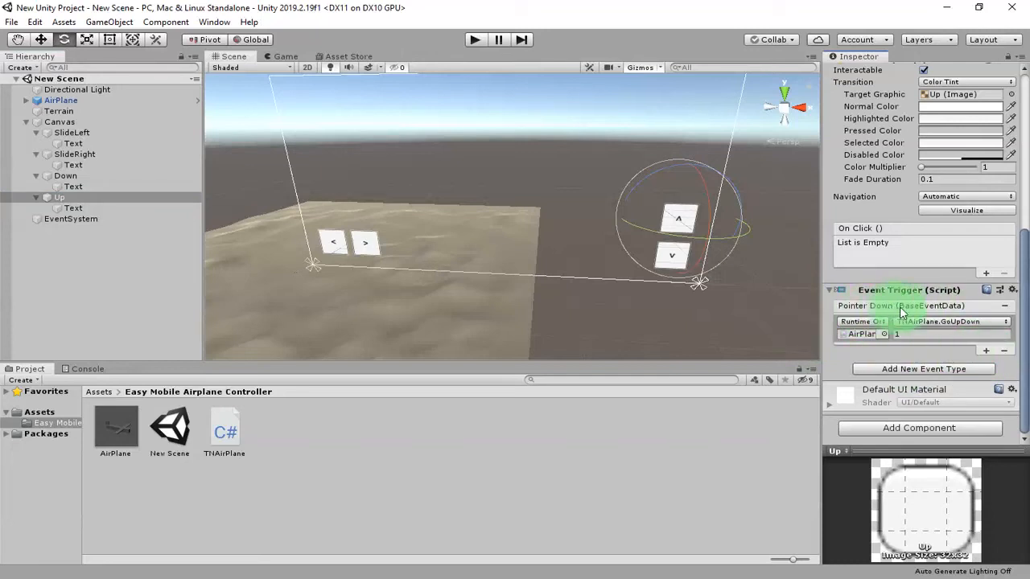
click(986, 351)
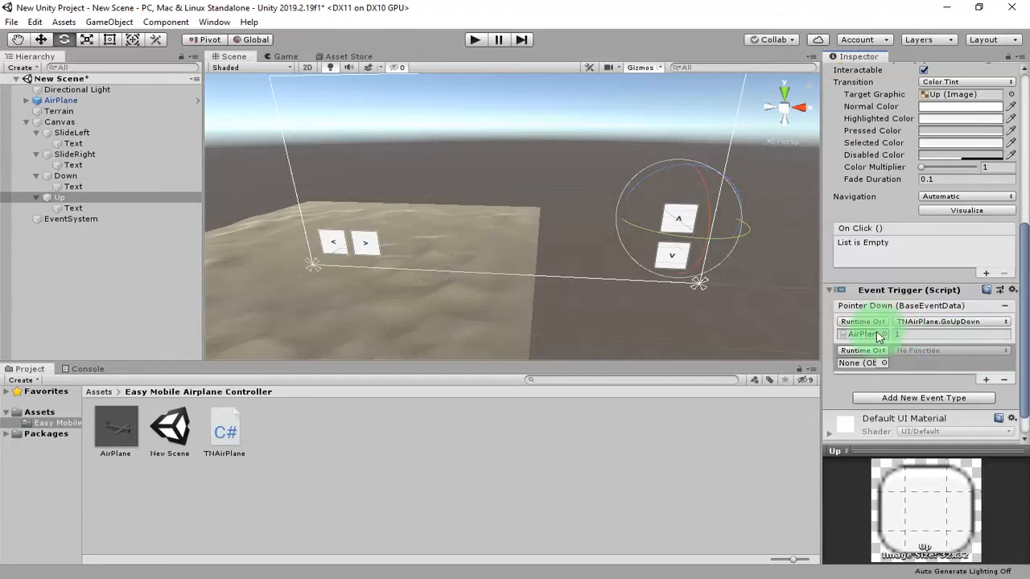
click(1003, 378)
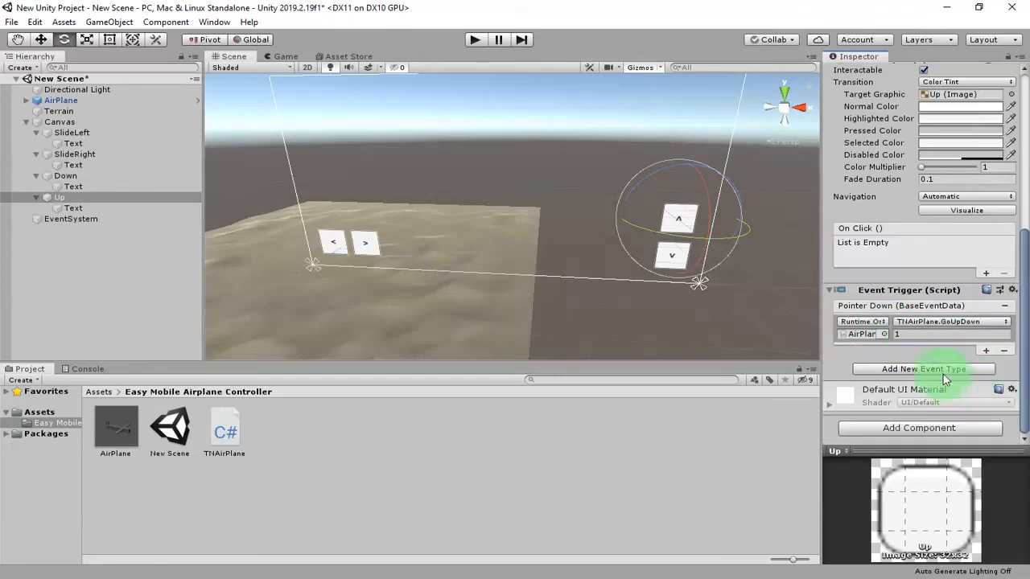
- Add a PointerUp event to the Up button's Event Trigger that calls TNAirPlane.GoUpDown on AirPlane with the value 0, and save the scene
click(943, 370)
click(927, 168)
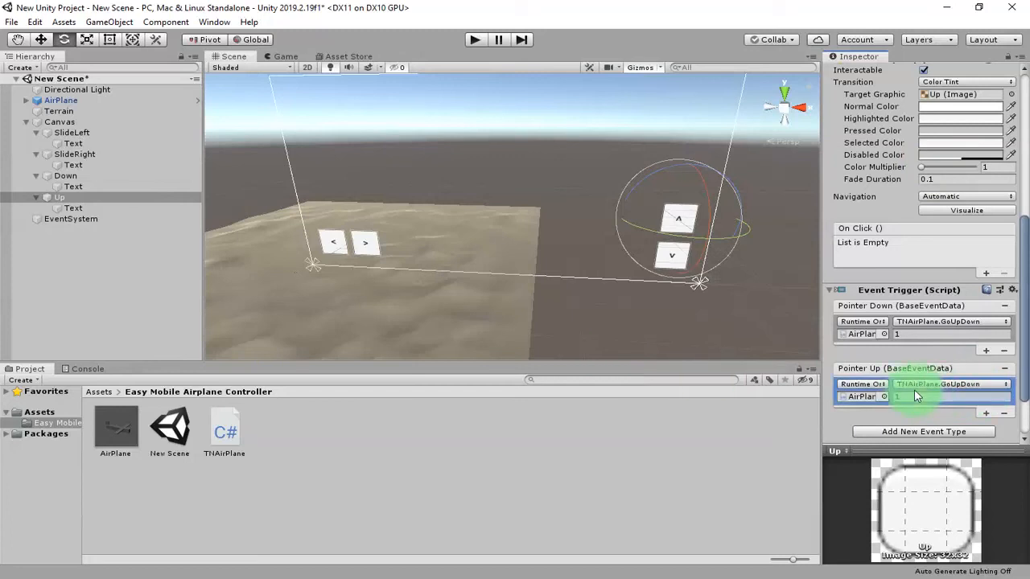
click(941, 396)
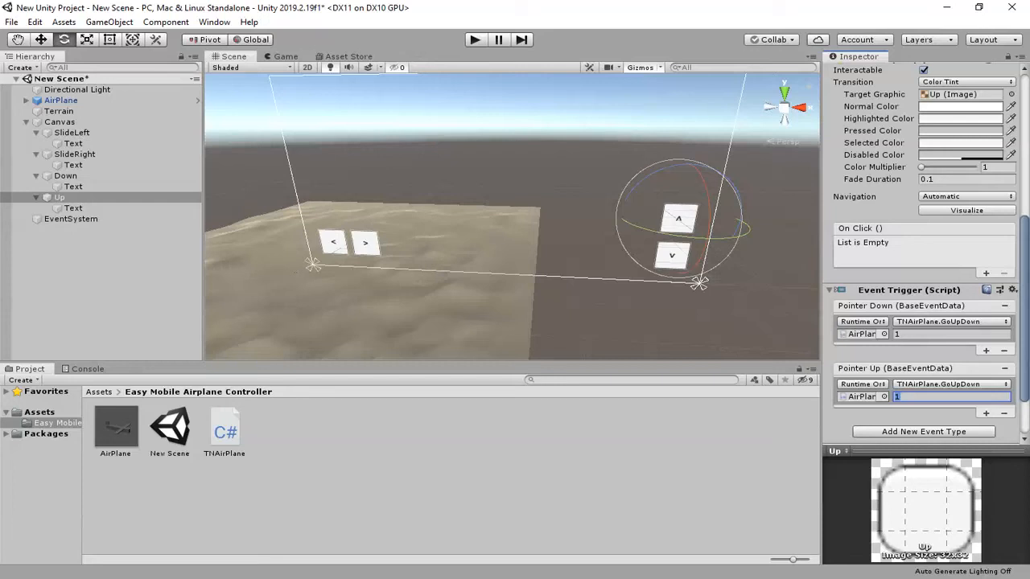
click(922, 334)
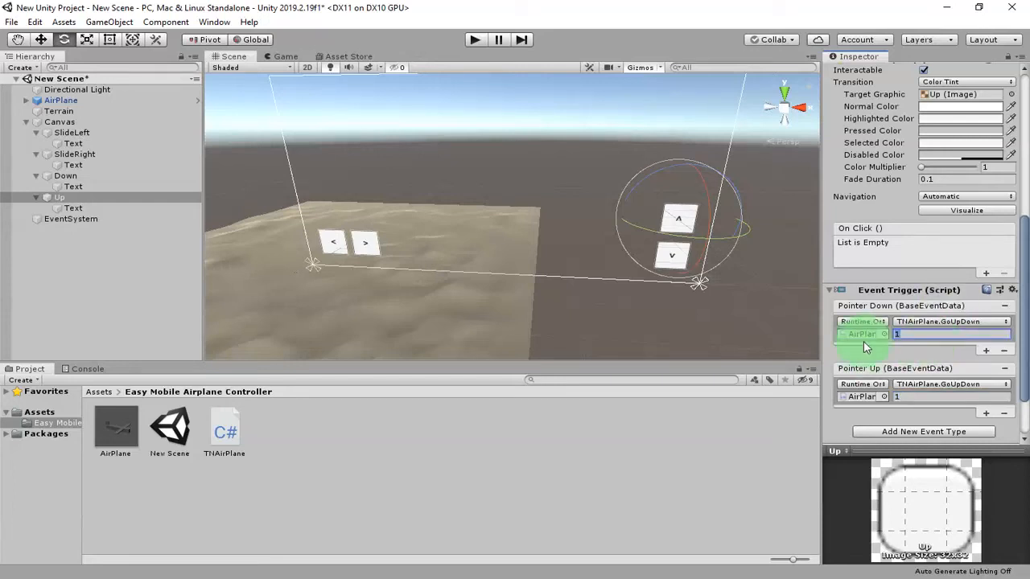
click(944, 322)
click(913, 412)
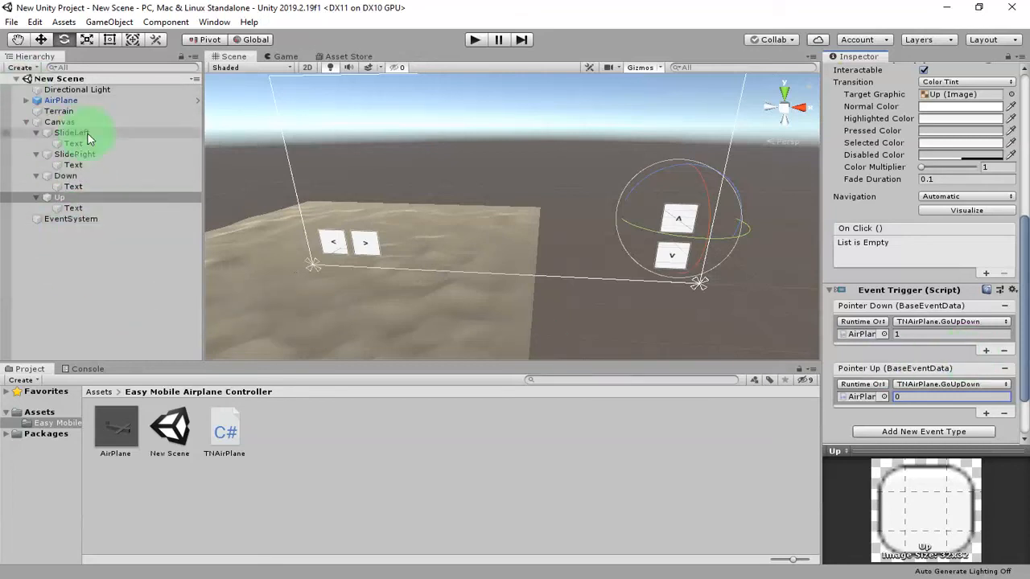
- Add an Event Trigger component to the canvas's Down button
click(71, 179)
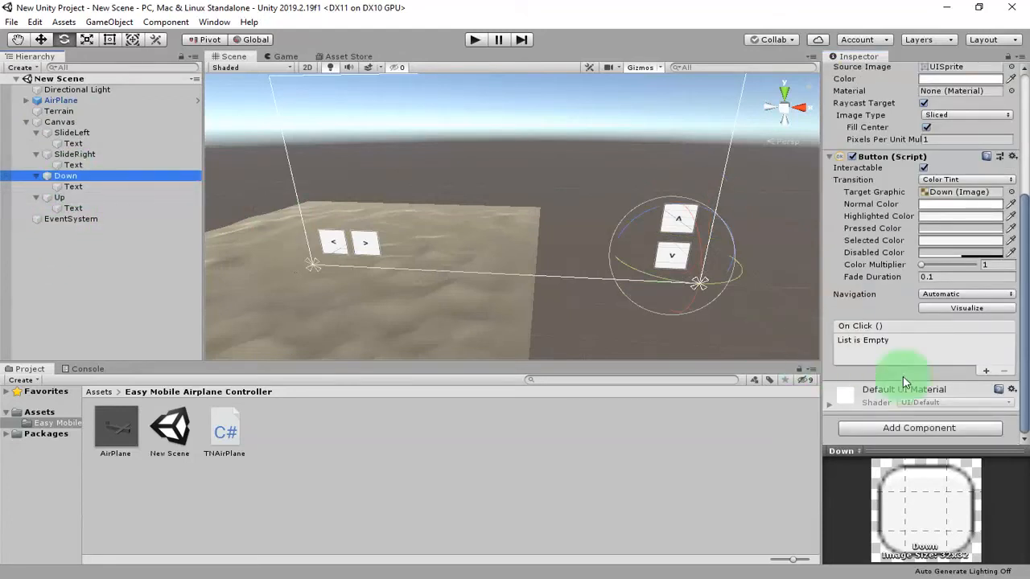
click(918, 426)
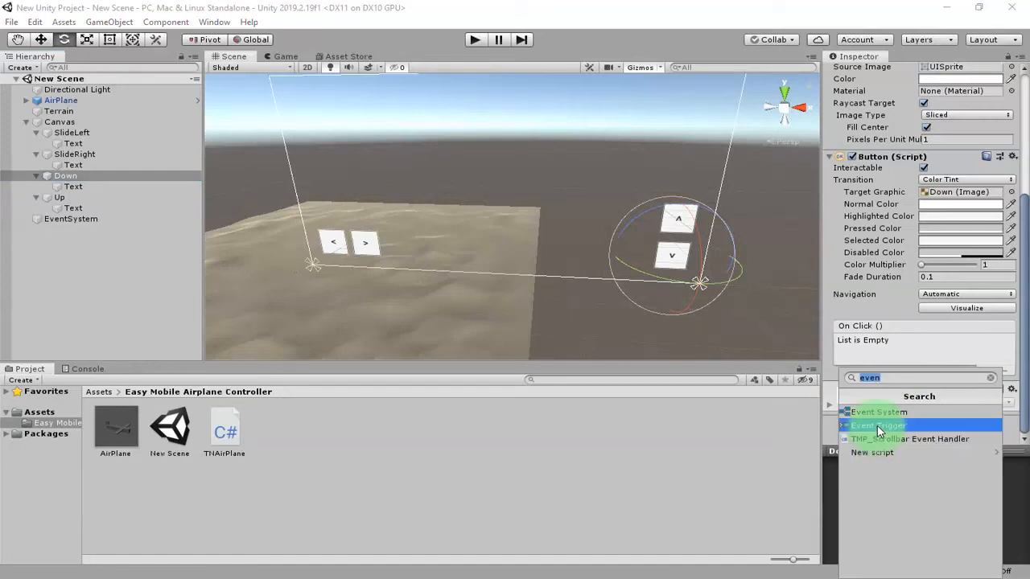
click(877, 424)
- Add a PointerUp event to the Down button's Event Trigger, with one entry targeting the AirPlane object
click(968, 408)
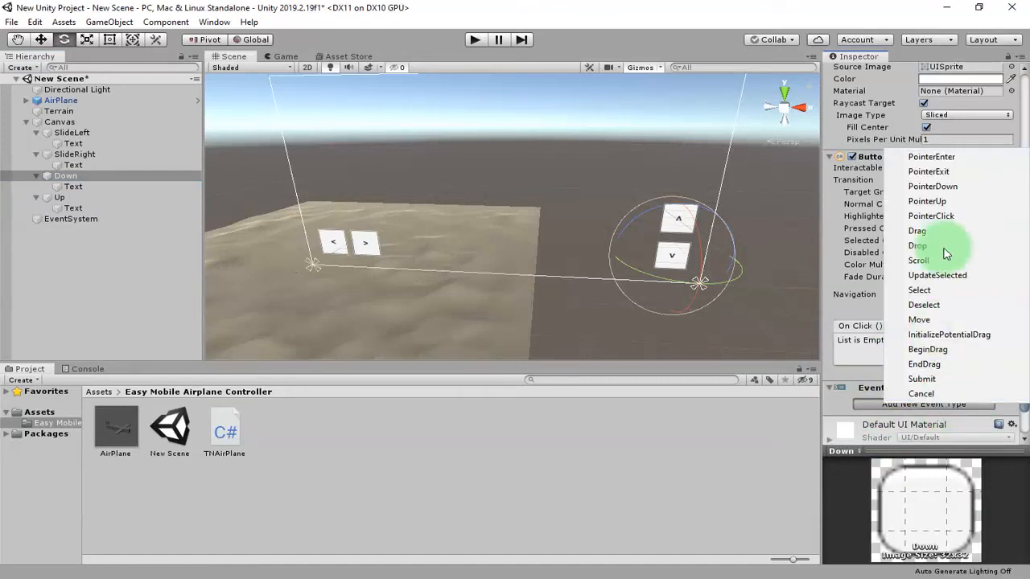
click(951, 201)
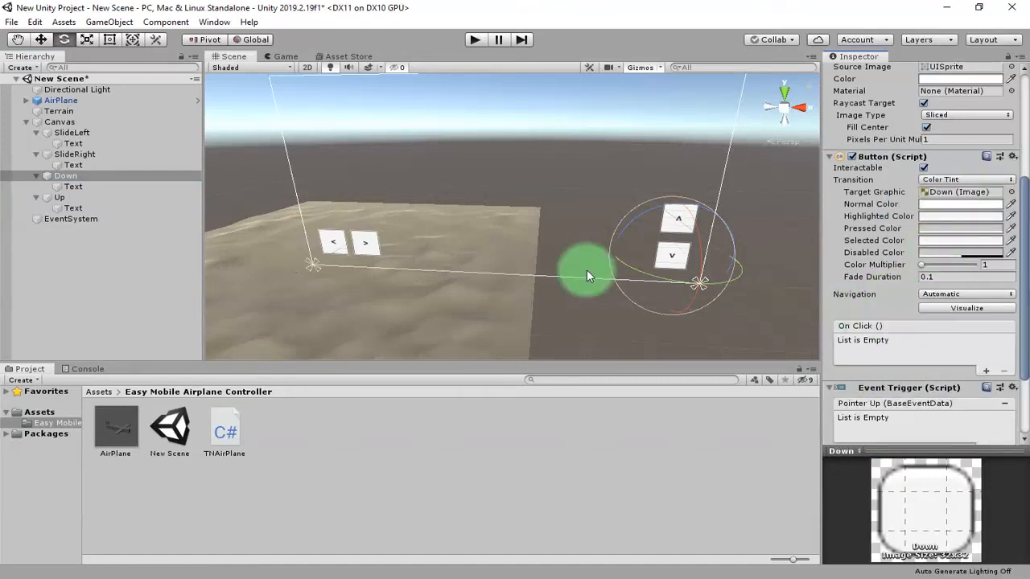
scroll(877, 346, down, 3)
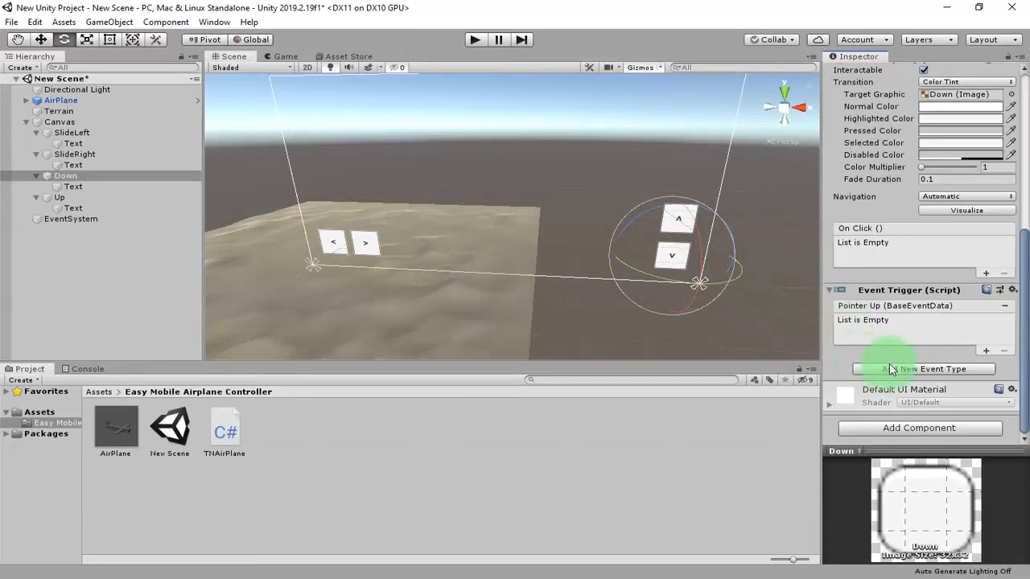
click(986, 353)
drag(58, 101, 869, 330)
- Make the Down button's Pointer Up entry call TNAirPlane.GoUpDown with the value -1
click(929, 321)
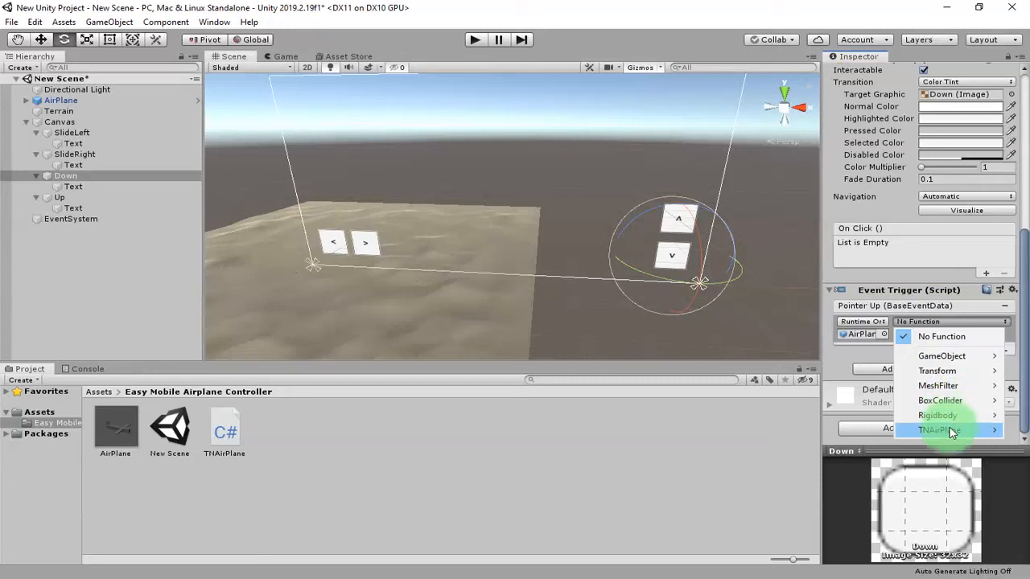
mouse_move(951, 432)
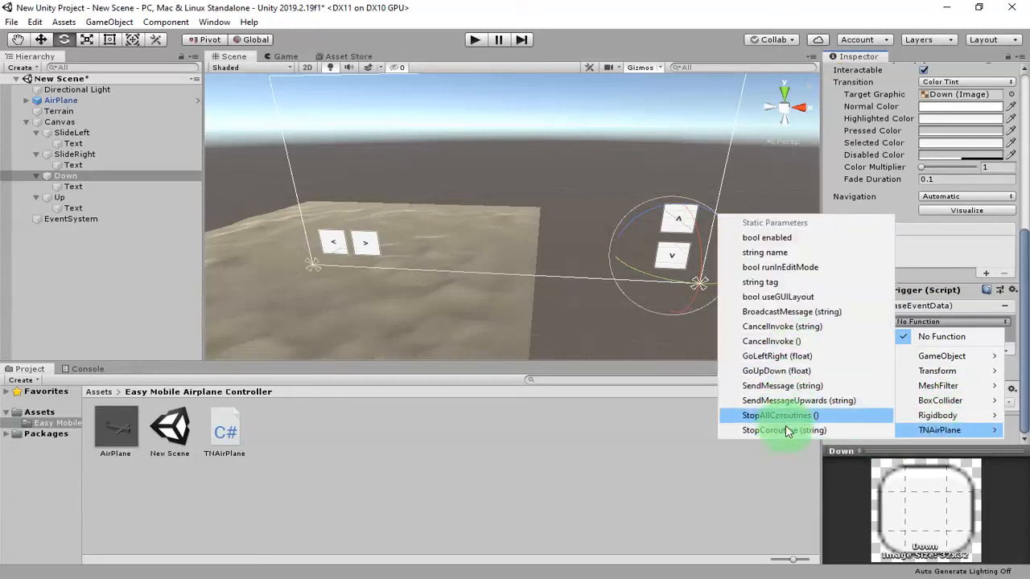
click(777, 371)
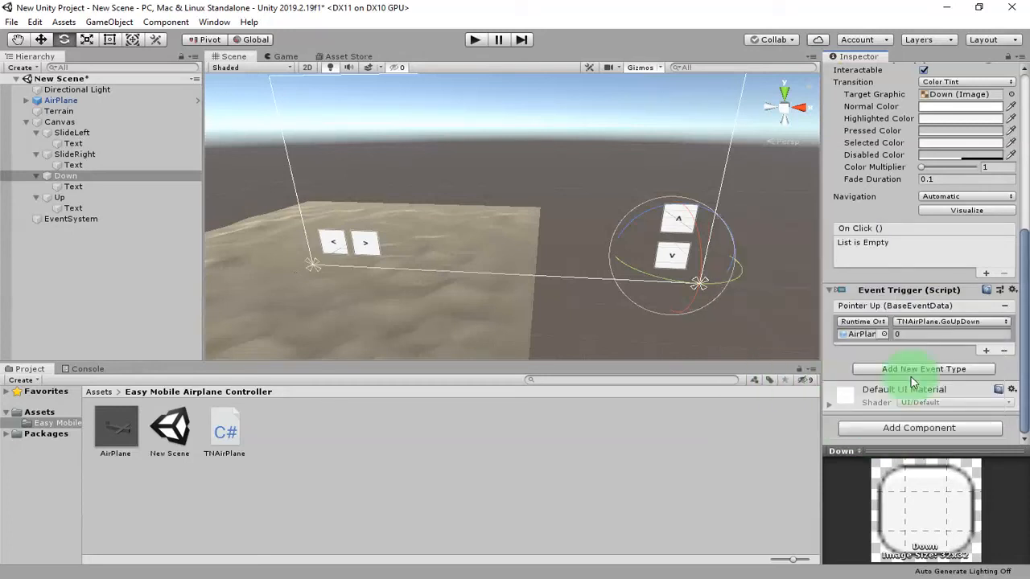
click(944, 335)
text(-1)
key(Return)
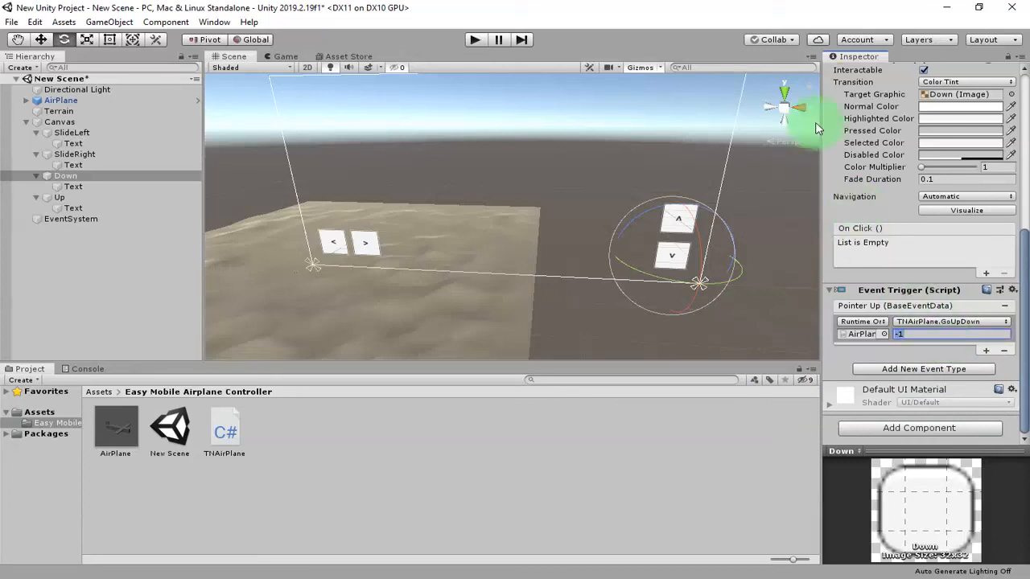
- Add a PointerDown event calling AirPlane's TNAirPlane.GoUpDown with -1 to the Down button, set its Pointer Up value to 0, and save the scene
click(933, 372)
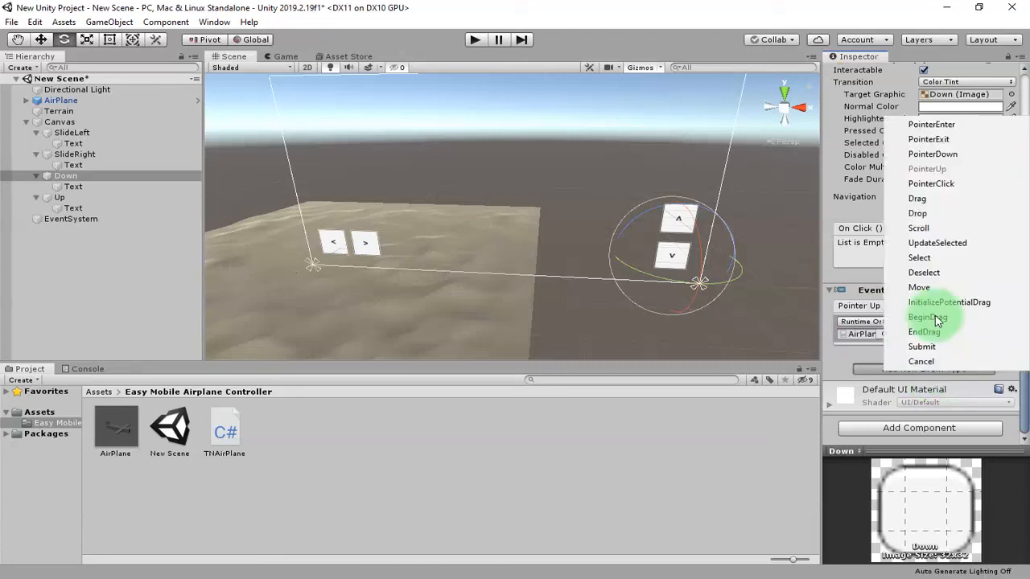
click(955, 158)
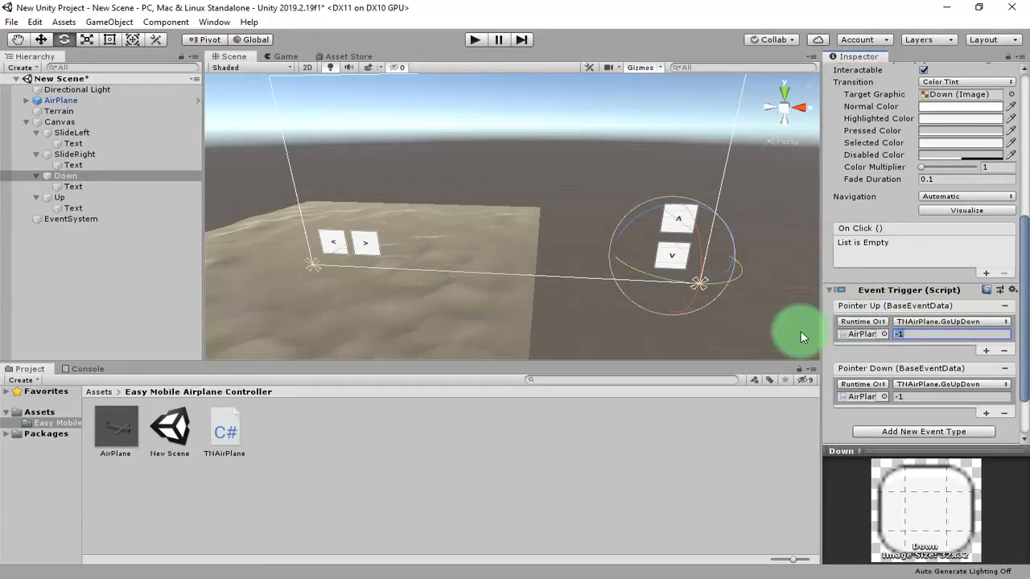
text(0)
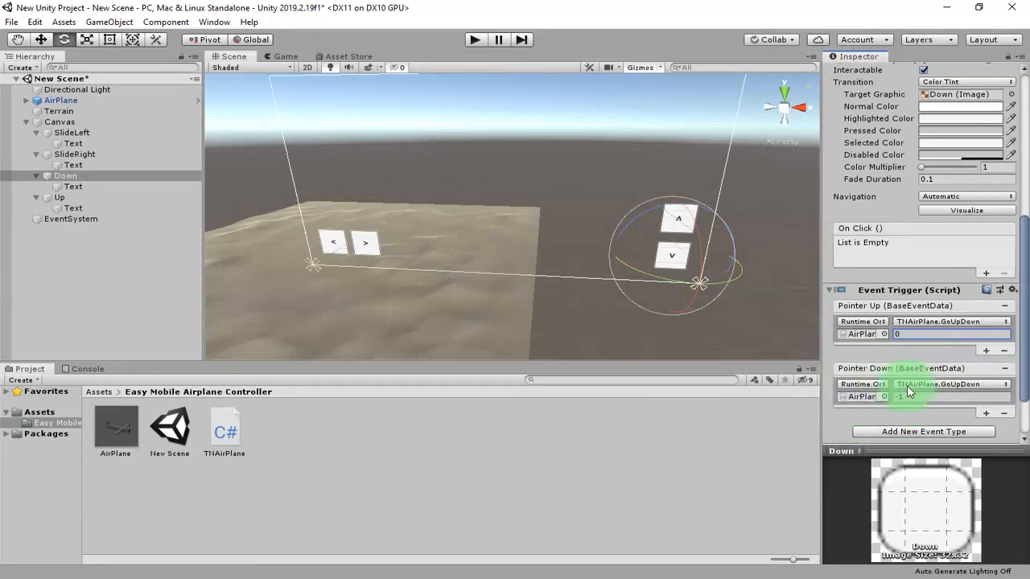
key(ctrl+s)
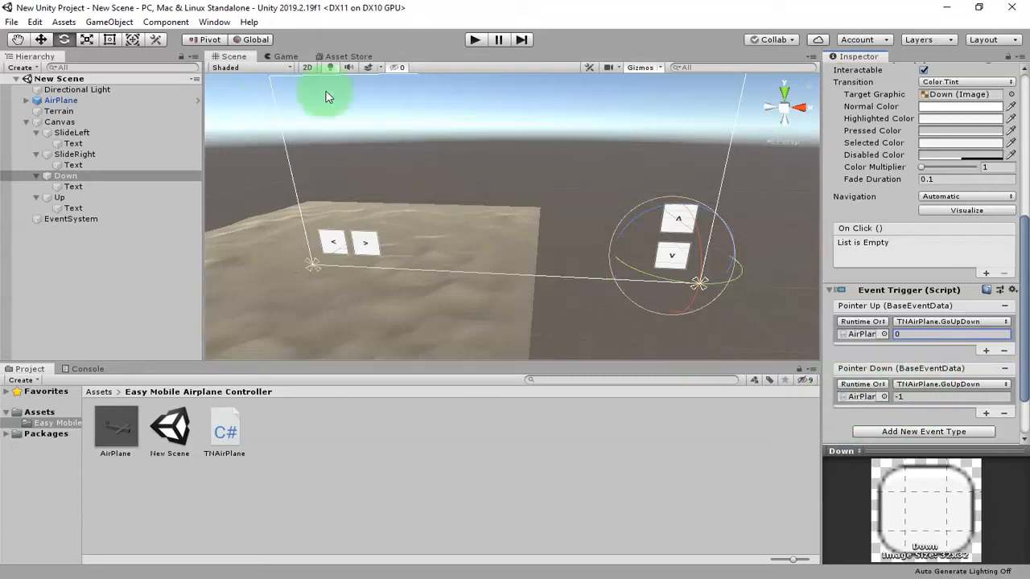
- Play the scene, test the on-screen up and down buttons on the airplane, and stop playback
click(476, 42)
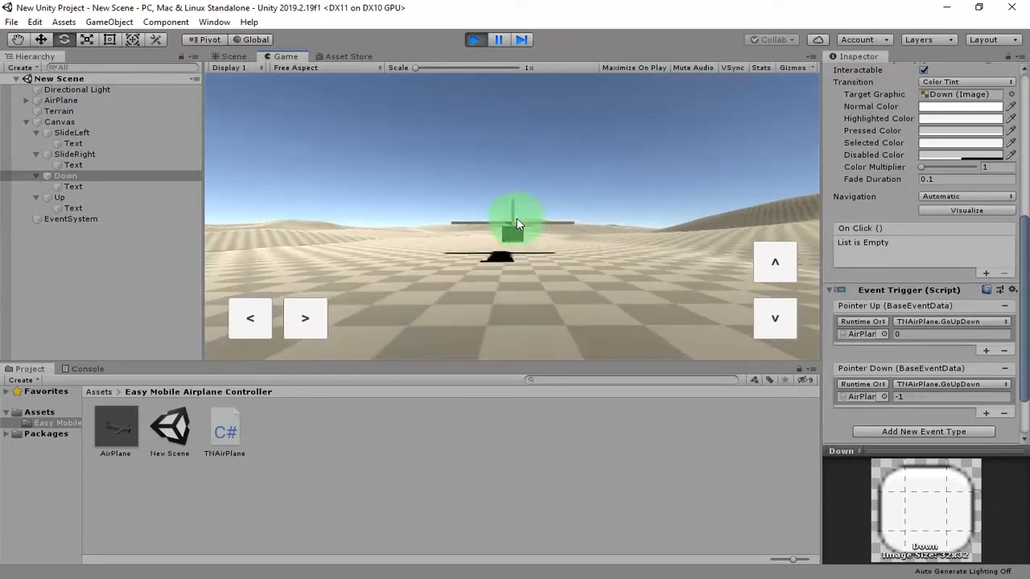
click(766, 271)
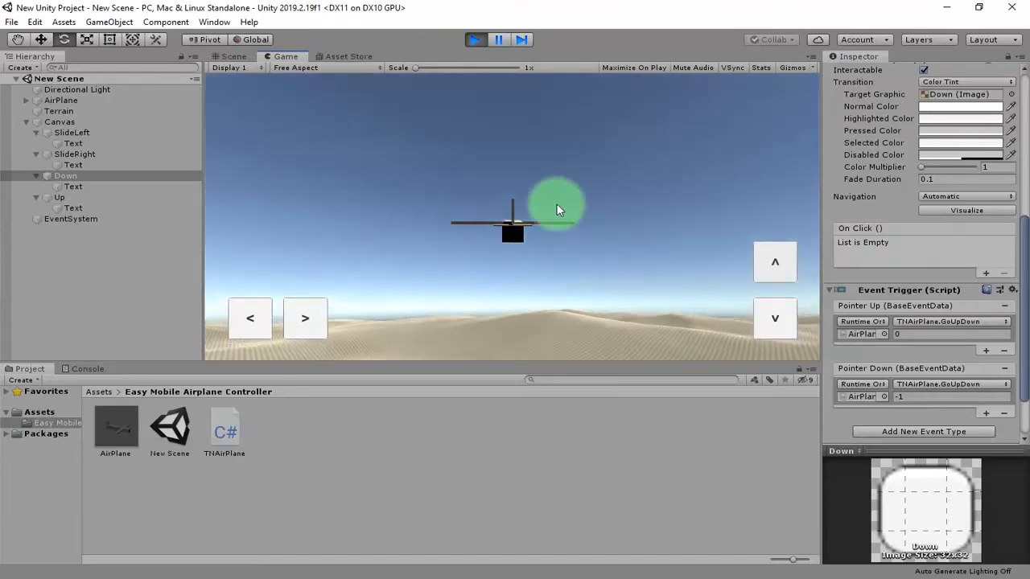
click(775, 325)
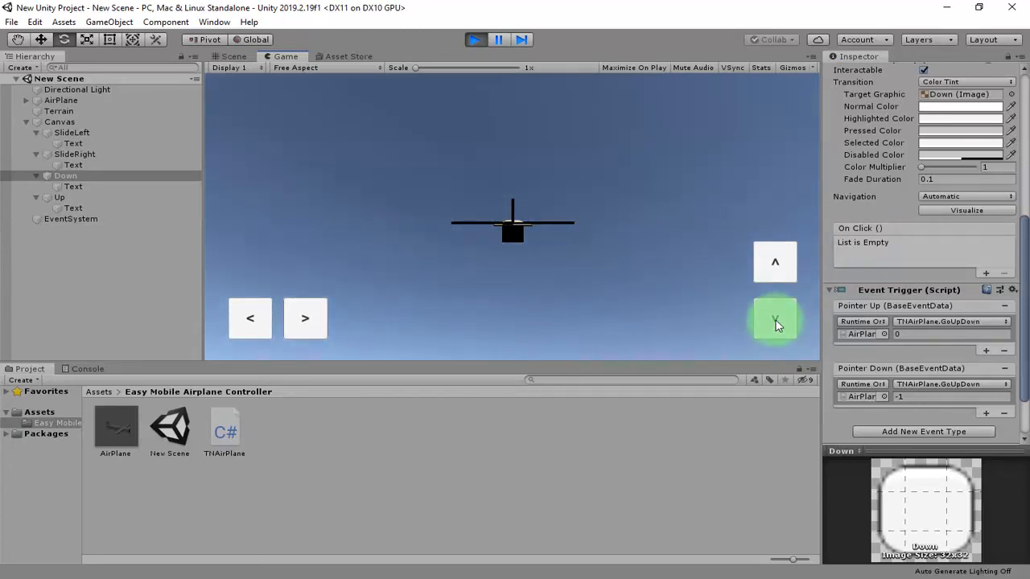
click(776, 320)
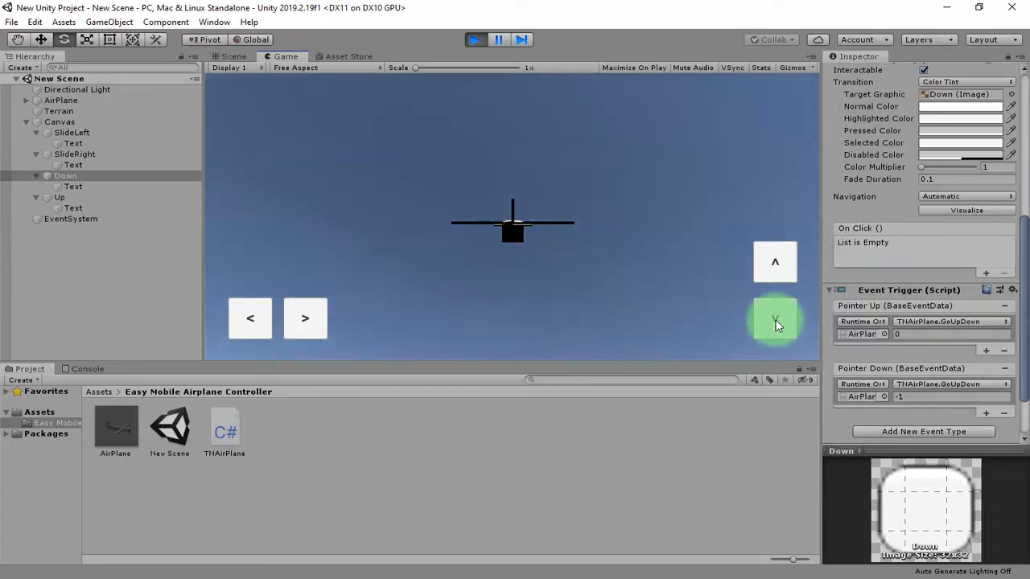
click(480, 40)
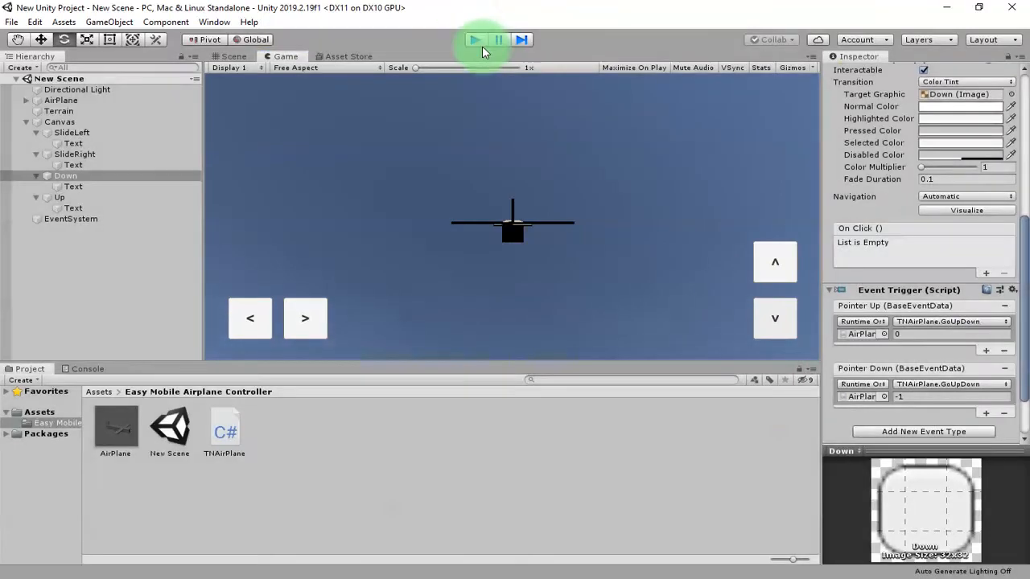
- Switch to Notepad++ and review how the TNAirPlane script's Update method and the goingUp assignment in GoUpDown handle the button values
click(811, 578)
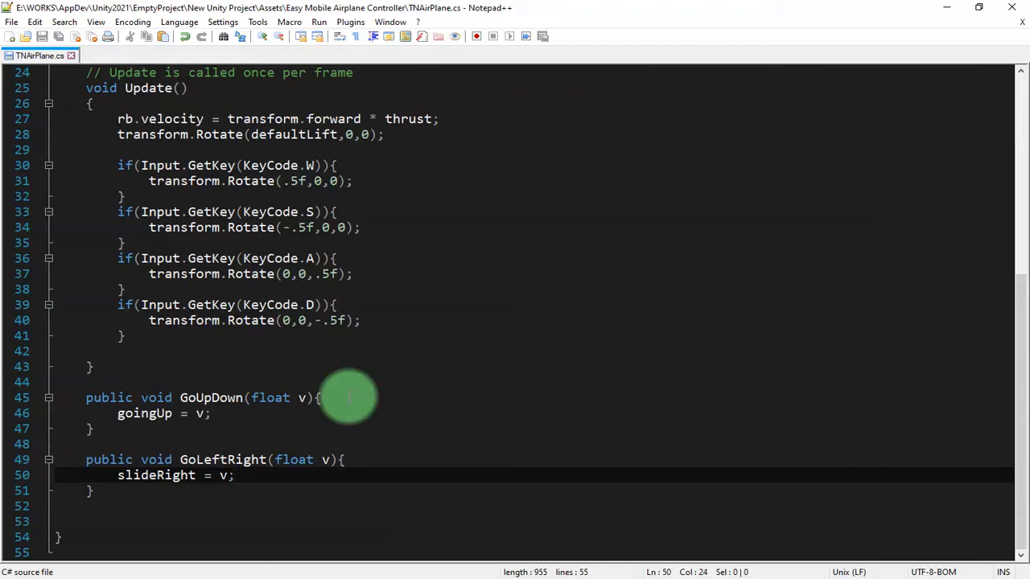
scroll(347, 397, up, 7)
scroll(306, 418, down, 3)
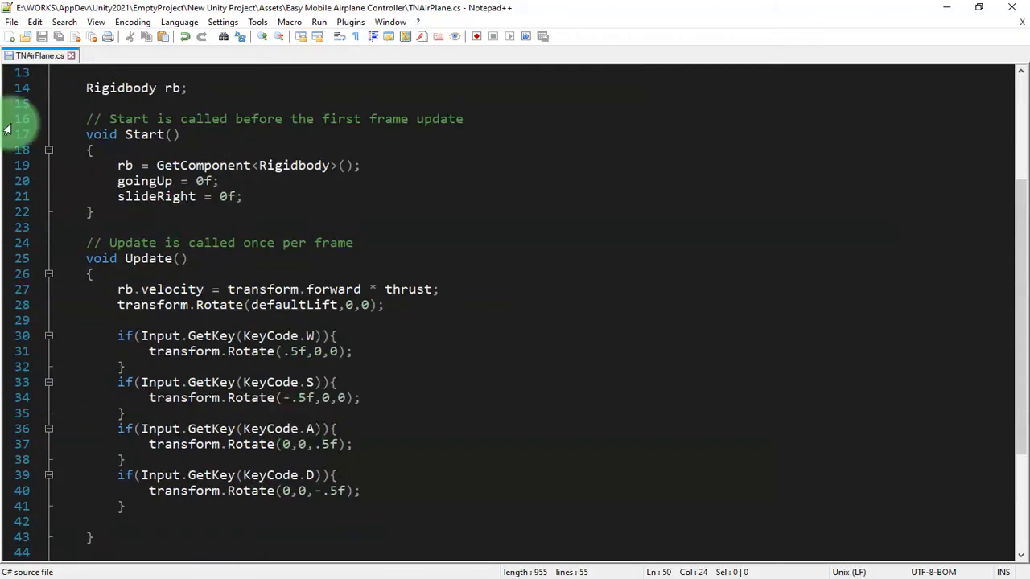
scroll(185, 217, down, 4)
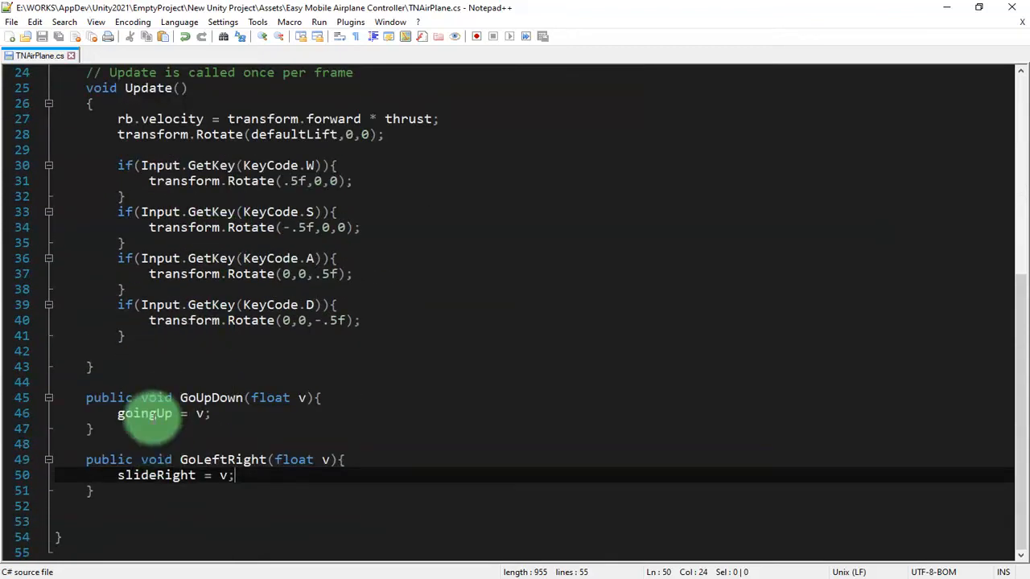
double_click(153, 414)
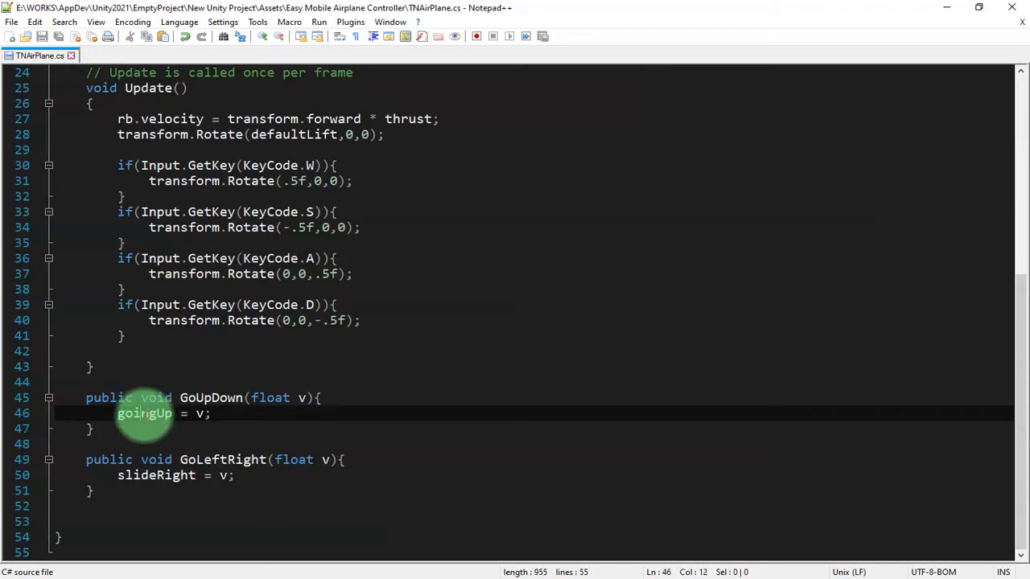
double_click(145, 414)
click(218, 413)
double_click(199, 414)
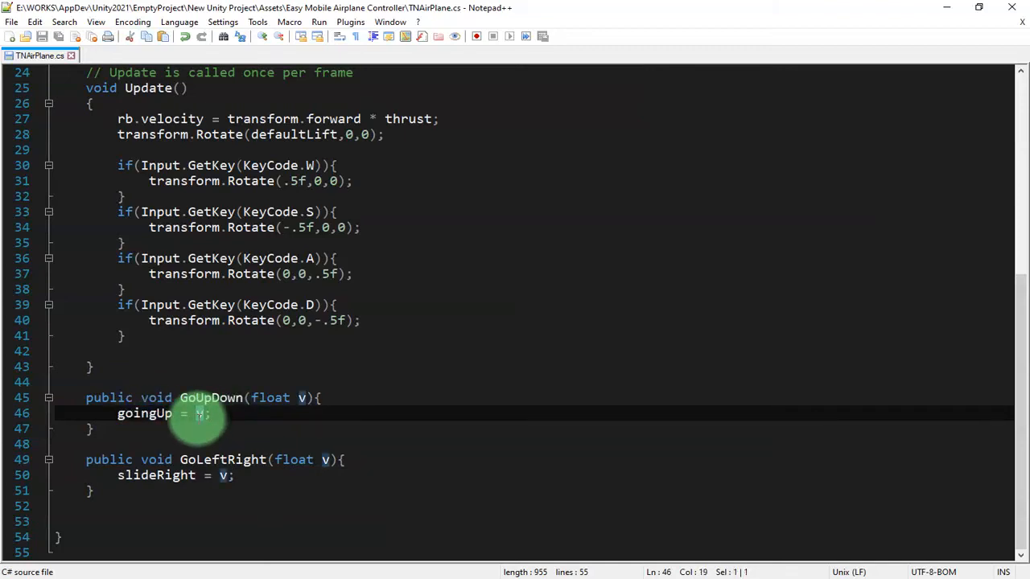
drag(197, 414, 210, 414)
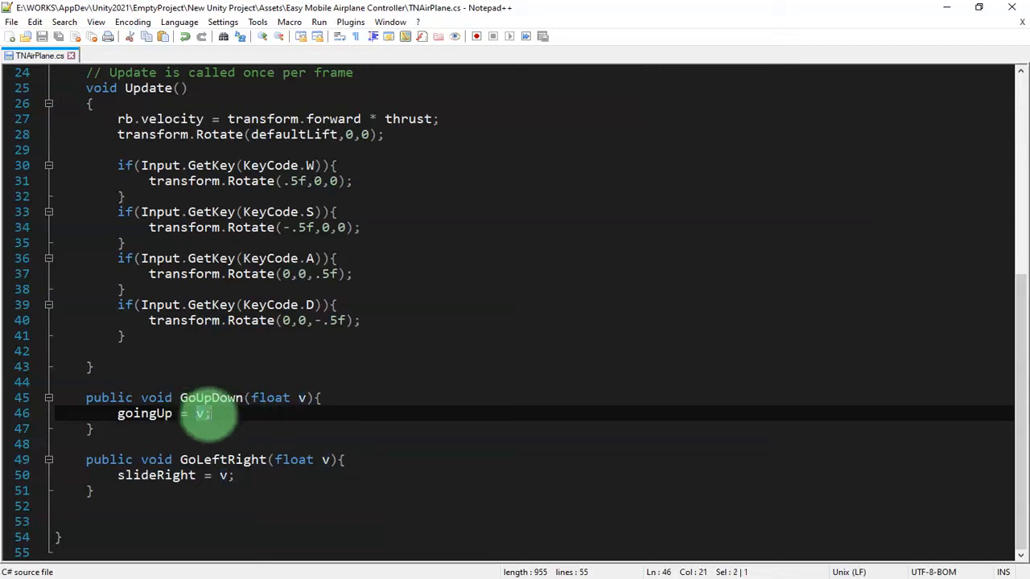
- Copy the goingUp variable from GoUpDown and paste it on a new line below the KeyCode.D block in Update
double_click(143, 414)
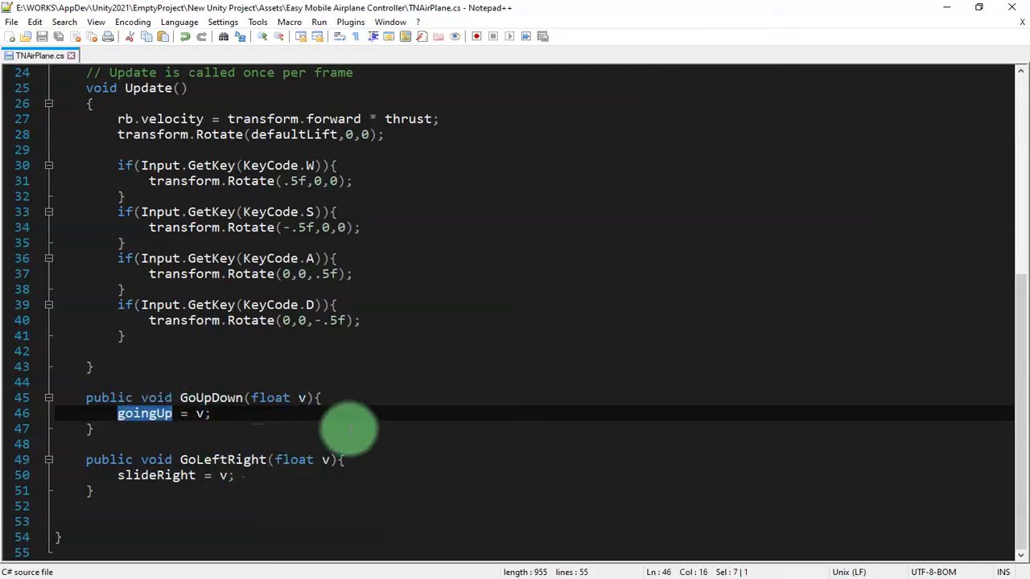
scroll(299, 413, up, 2)
scroll(276, 230, up, 3)
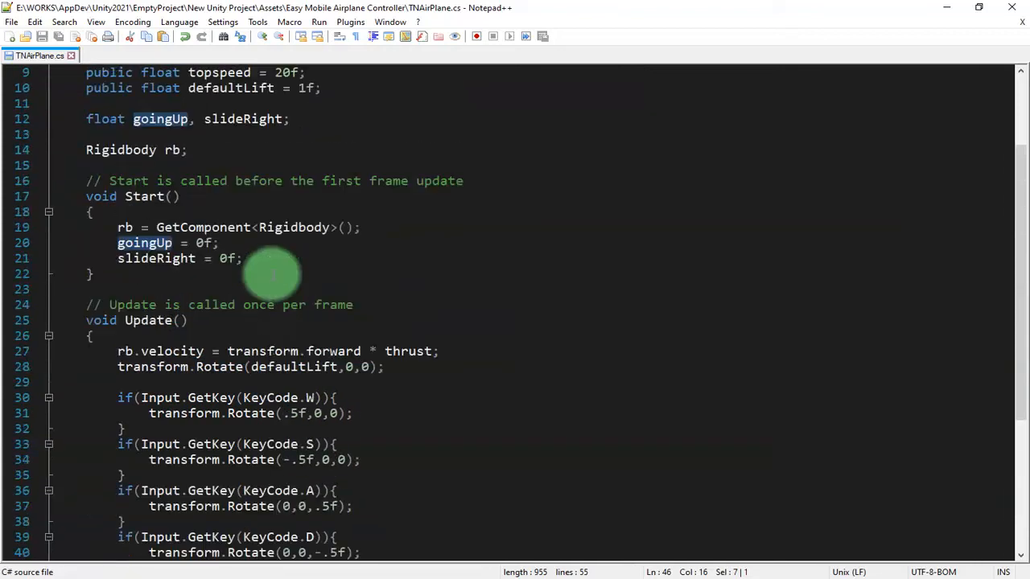
scroll(272, 275, down, 2)
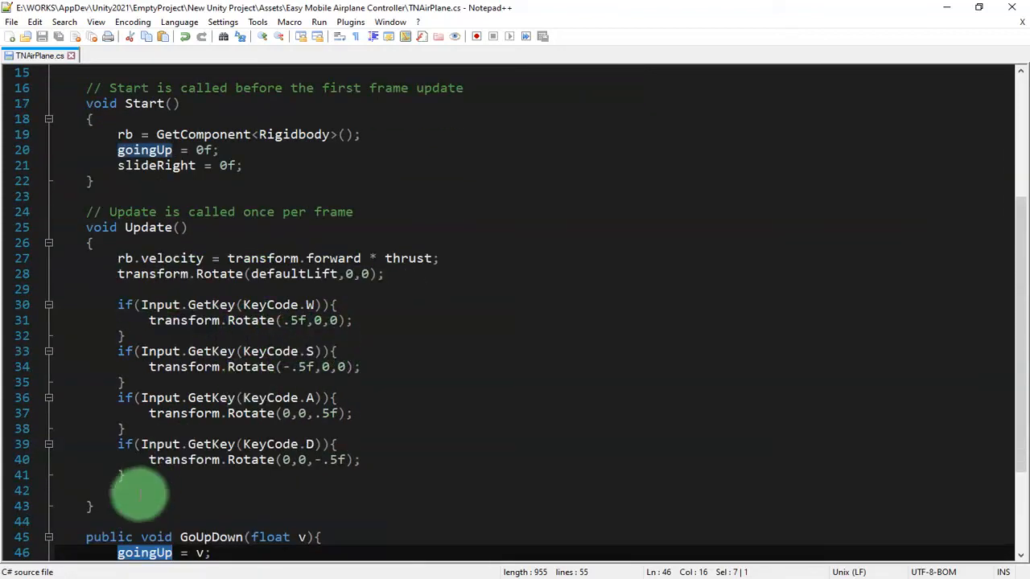
click(161, 475)
scroll(193, 502, down, 3)
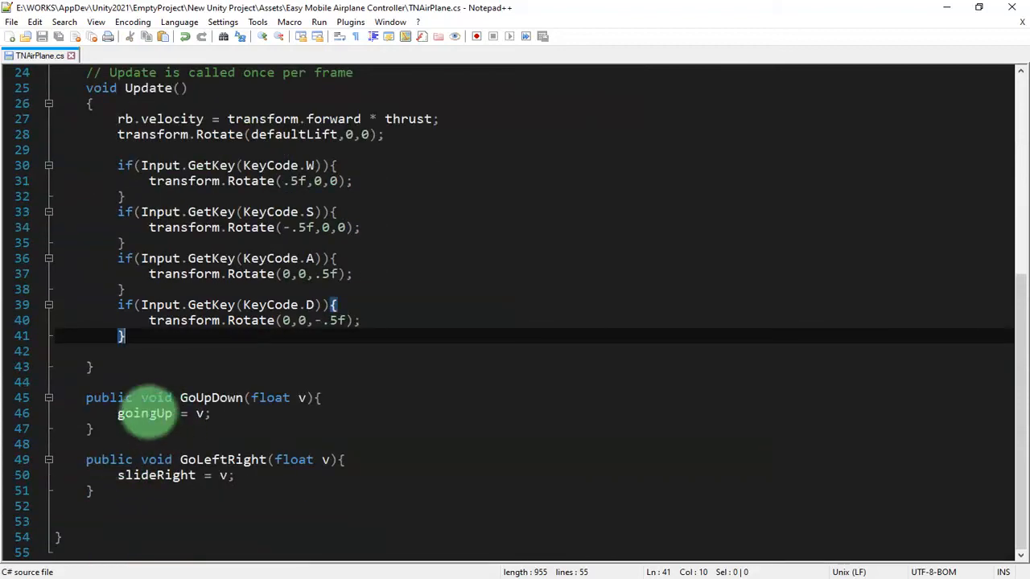
double_click(144, 413)
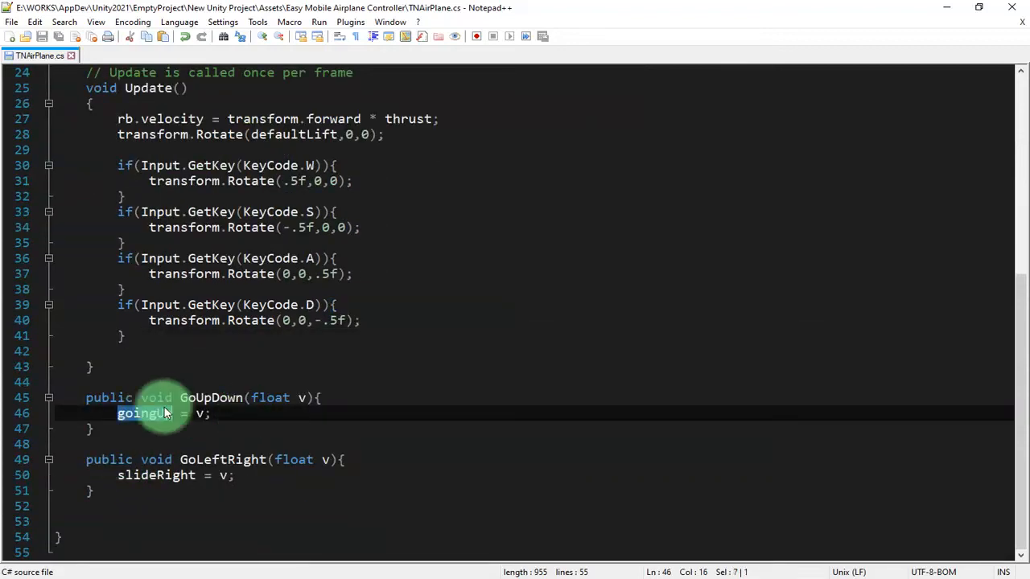
right_click(142, 414)
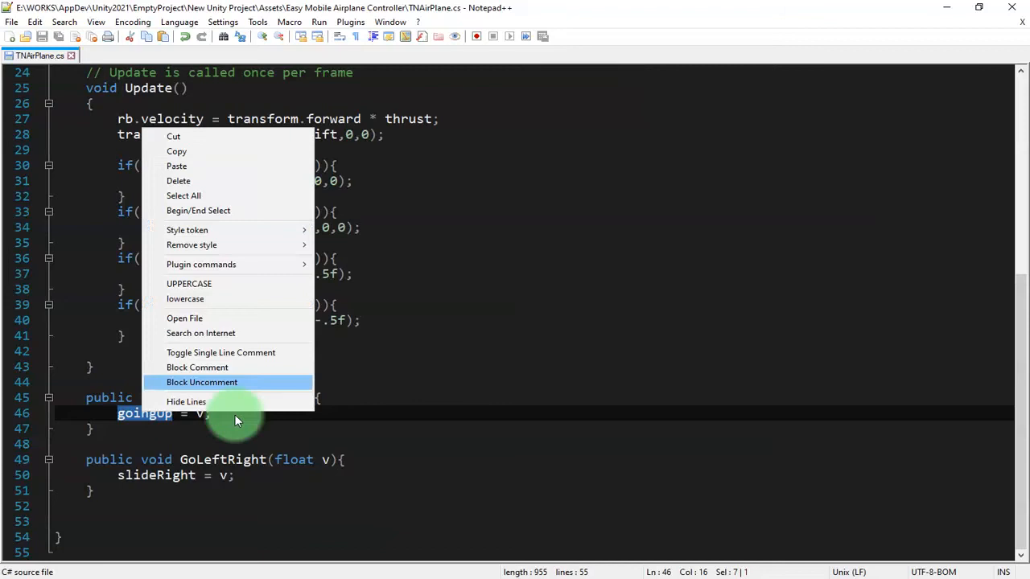
click(198, 155)
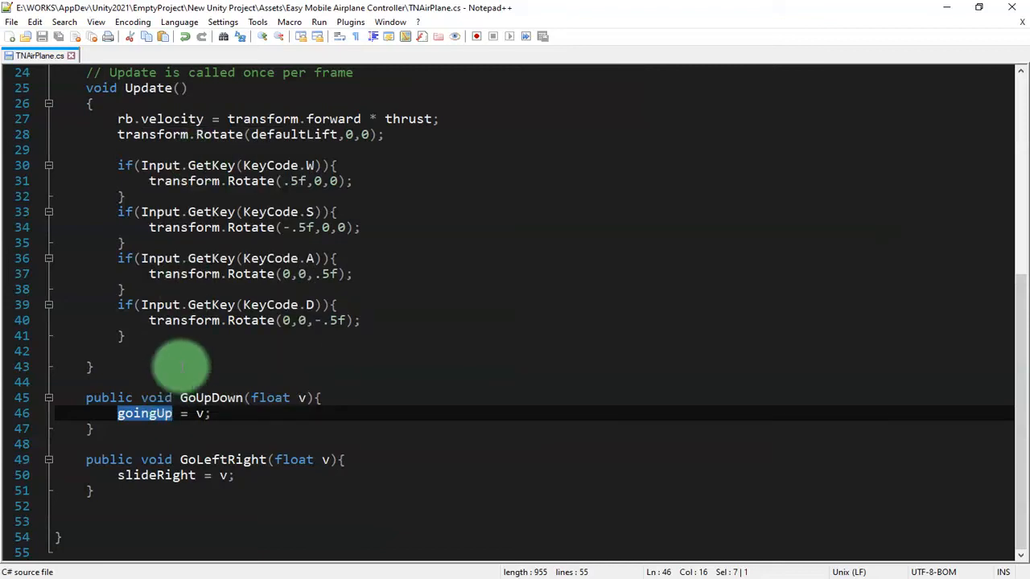
scroll(161, 391, up, 1)
click(156, 385)
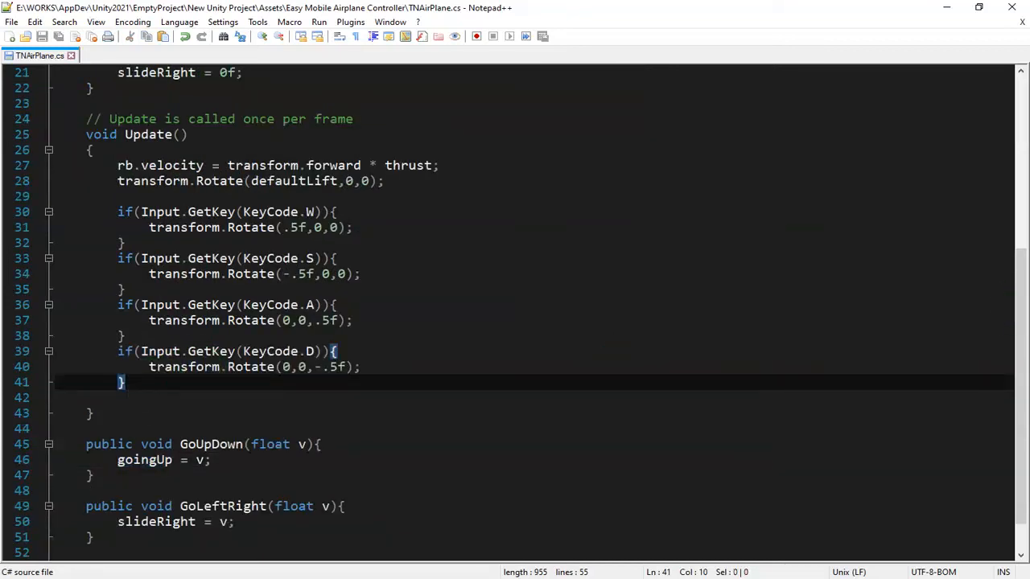
key(Return)
key(Return)
key(ctrl+v)
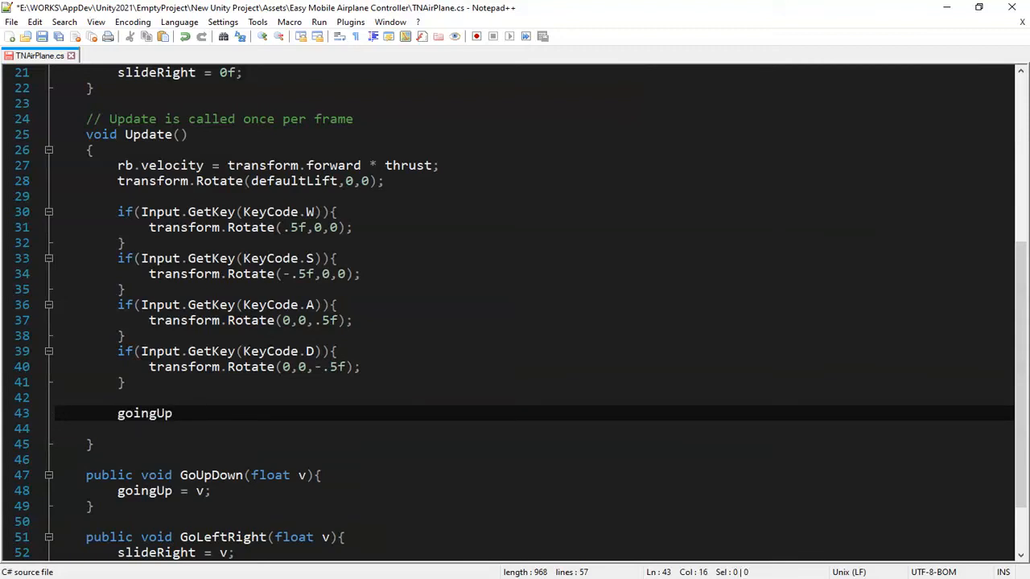
- Cut the standalone goingUp text from the end of Update and delete the extra blank lines around it
key(Up)
key(Return)
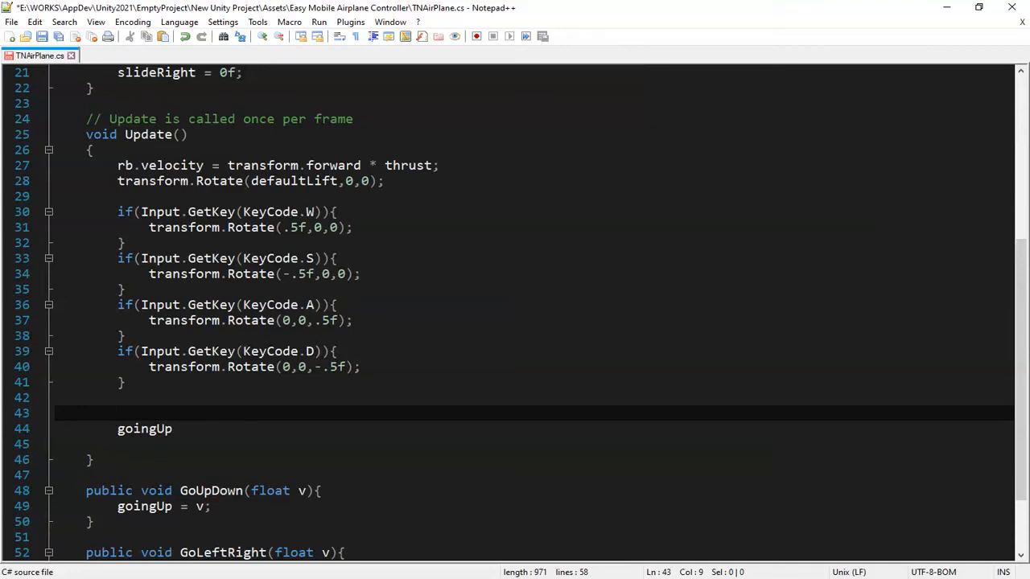
key(Down)
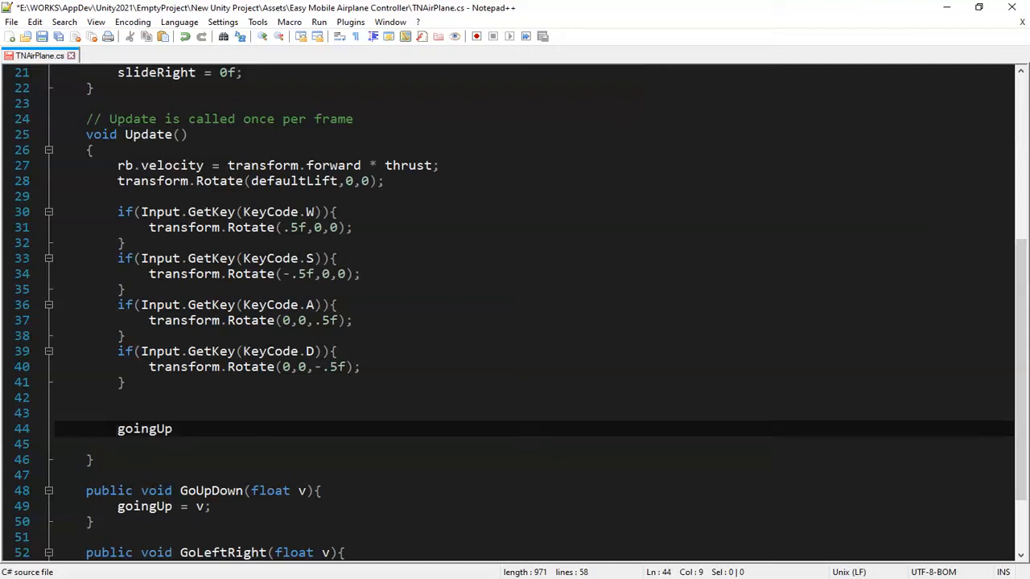
key(shift+End)
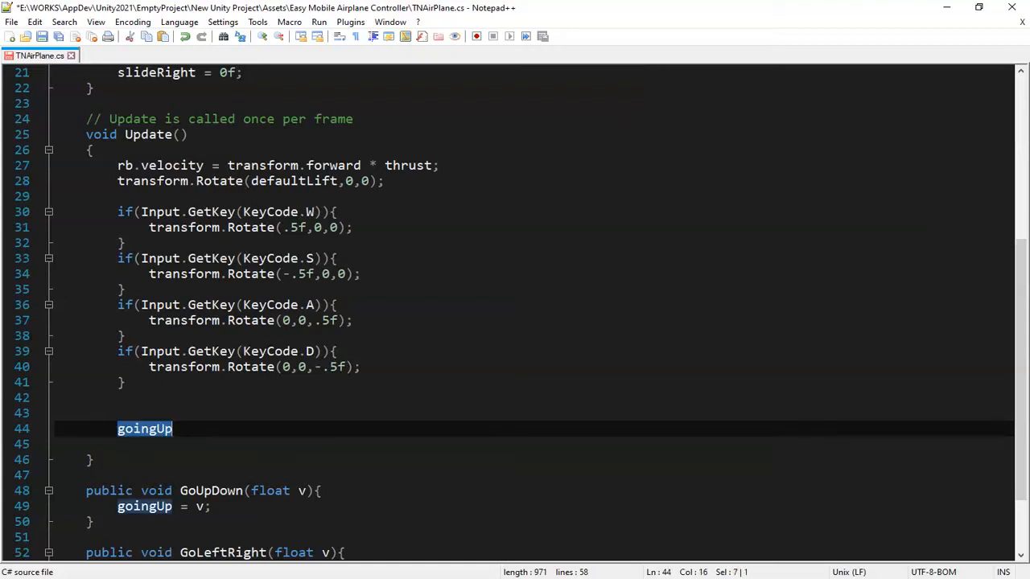
key(ctrl+x)
key(shift+Up)
key(shift+Up)
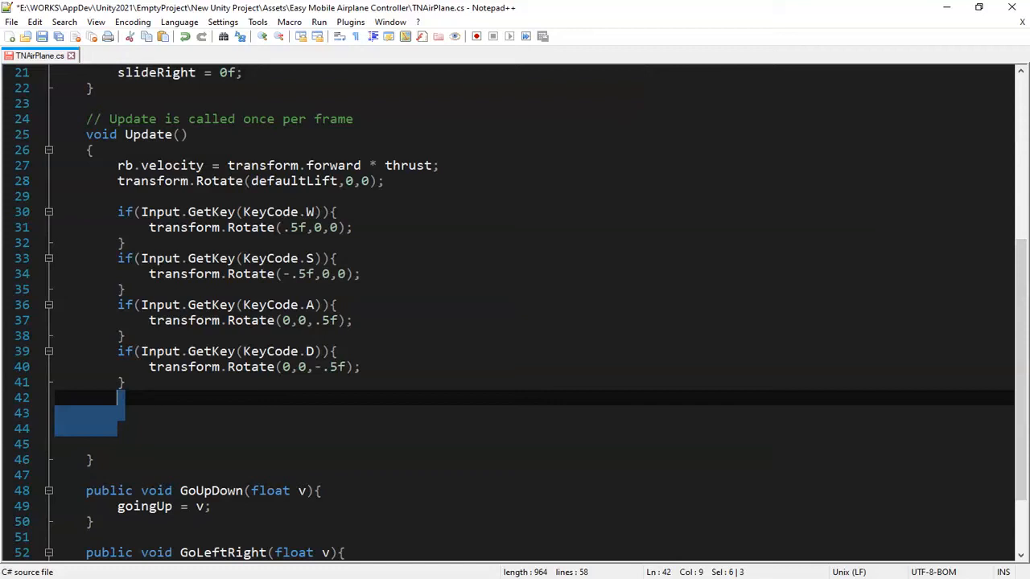
key(Delete)
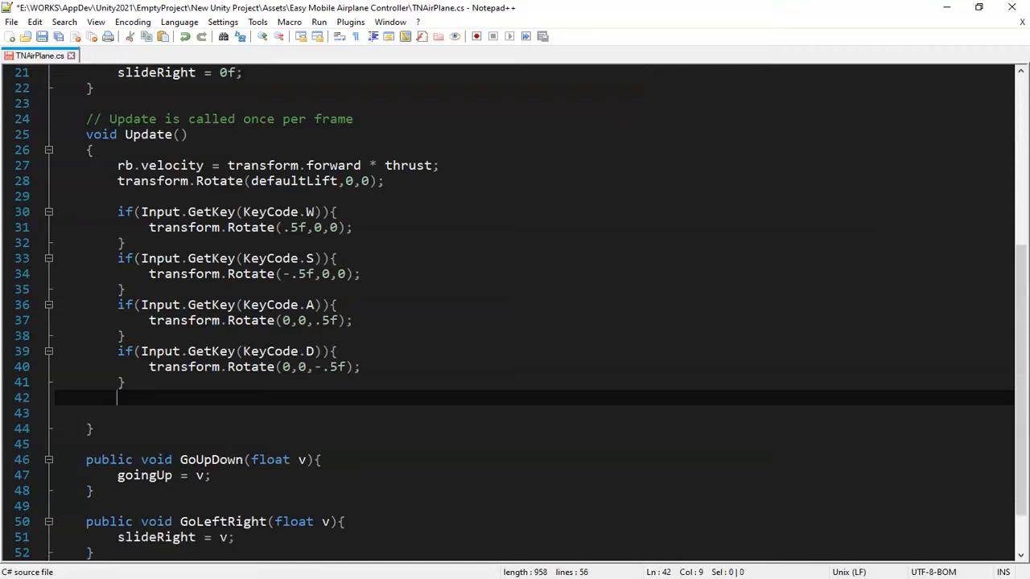
- Examine the KeyCode.W and KeyCode.S conditions in Update and the transform.Rotate calls they trigger
click(188, 212)
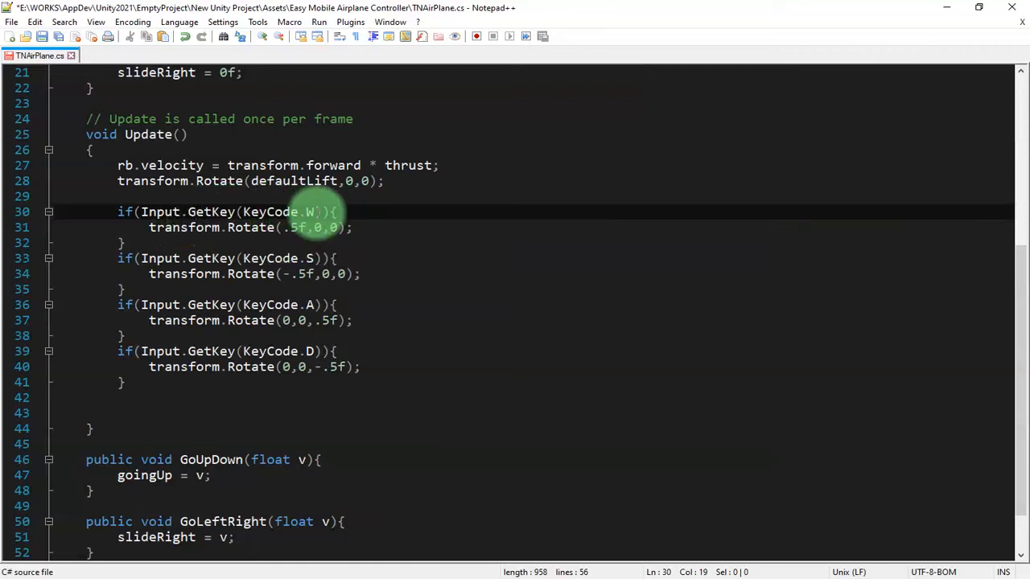
click(314, 212)
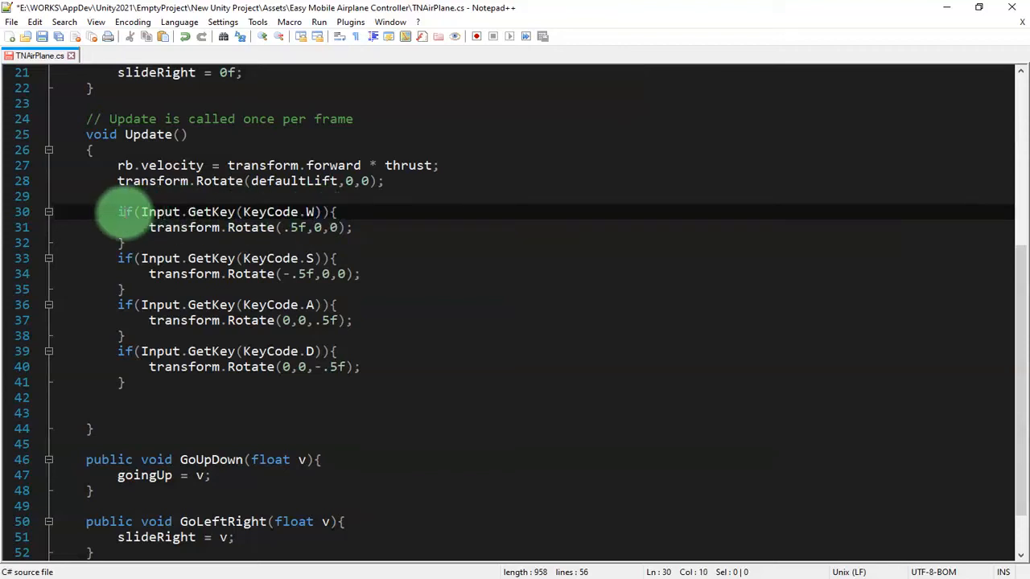
click(215, 211)
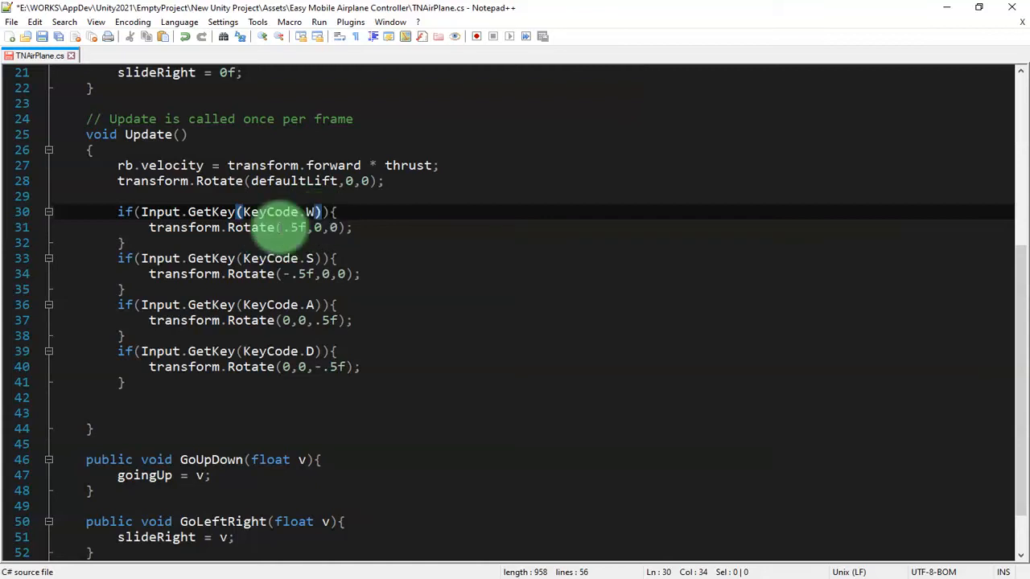
drag(148, 228, 391, 225)
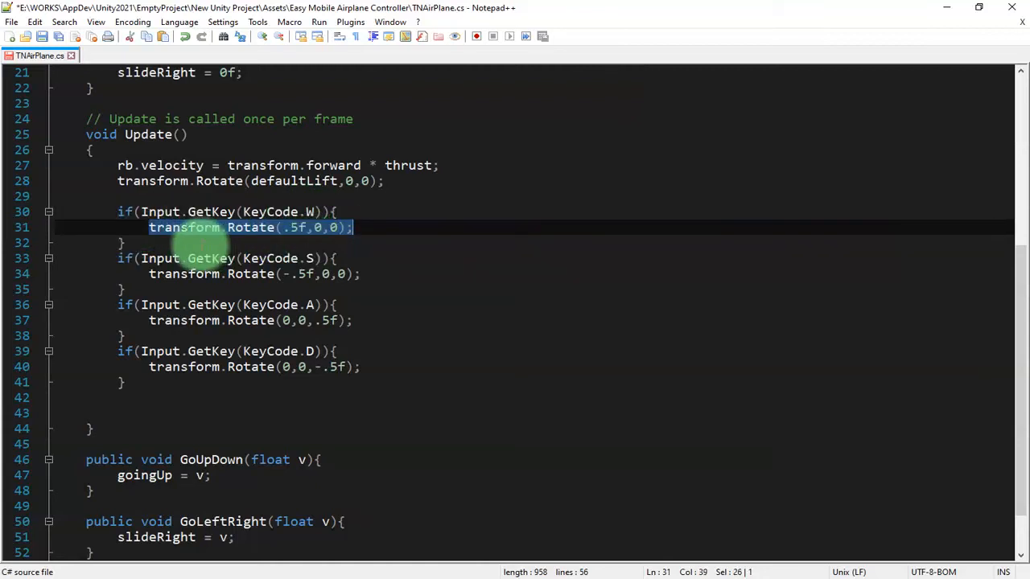
click(194, 228)
drag(149, 227, 368, 227)
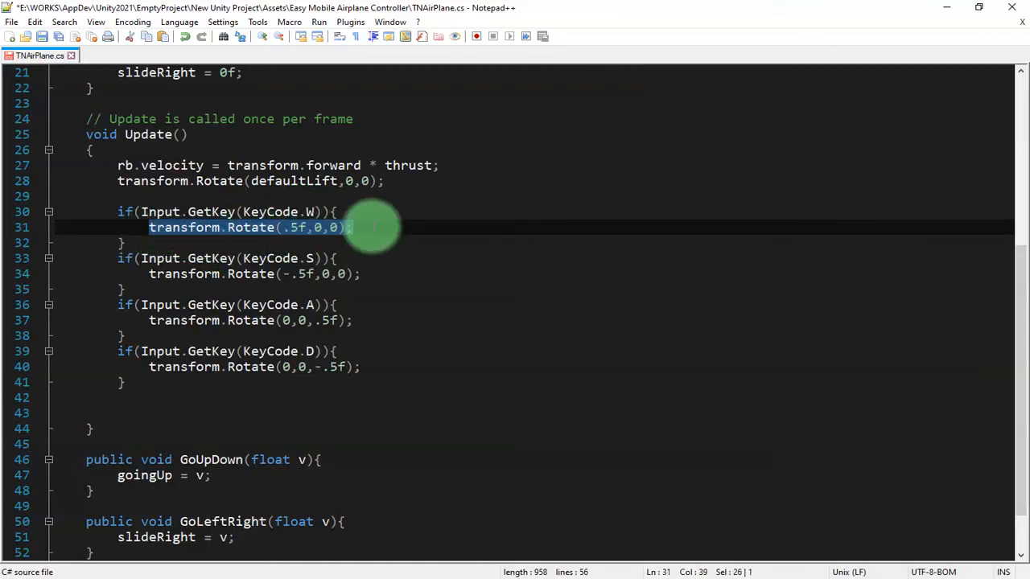
click(324, 227)
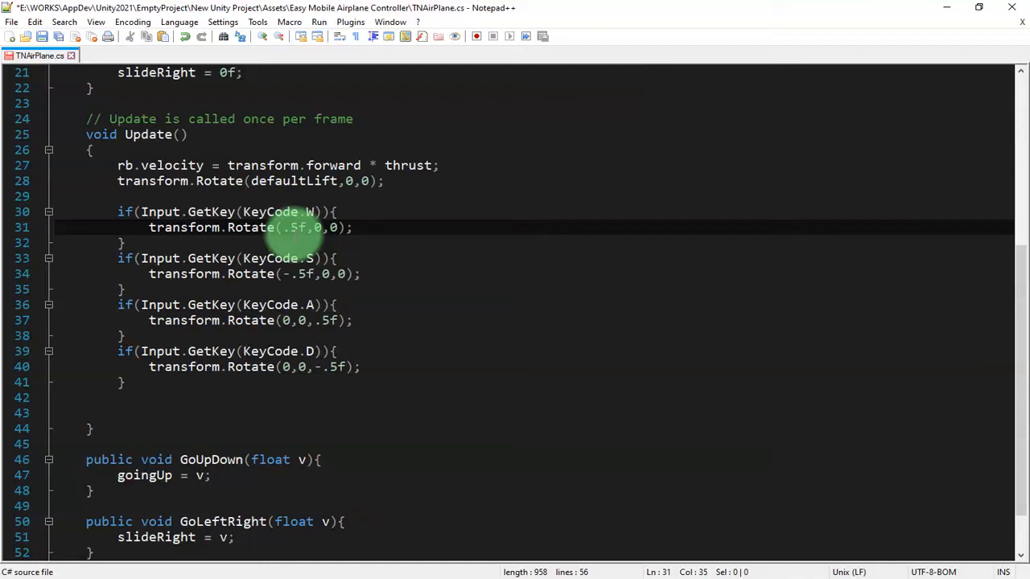
click(274, 259)
click(257, 273)
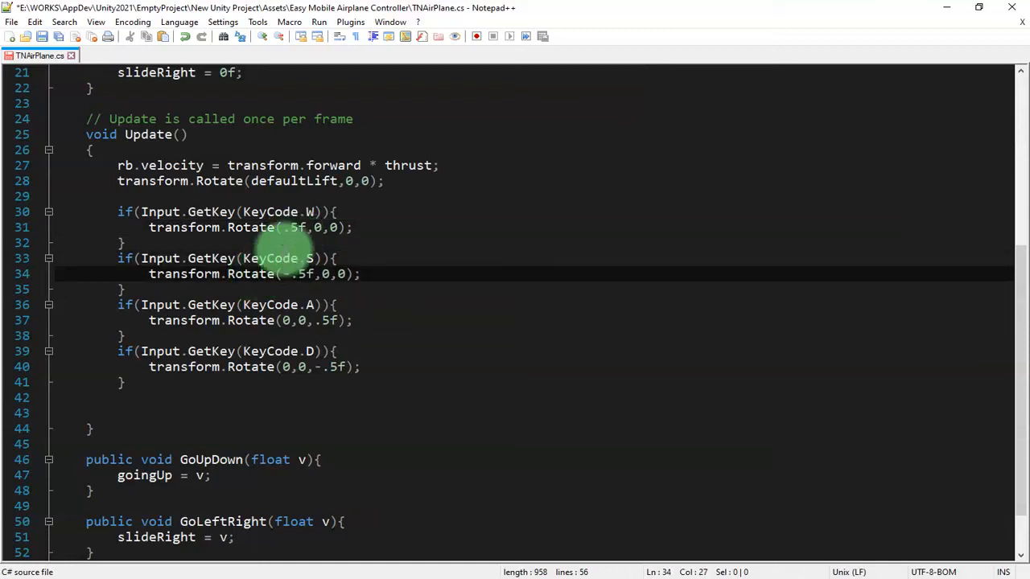
click(268, 212)
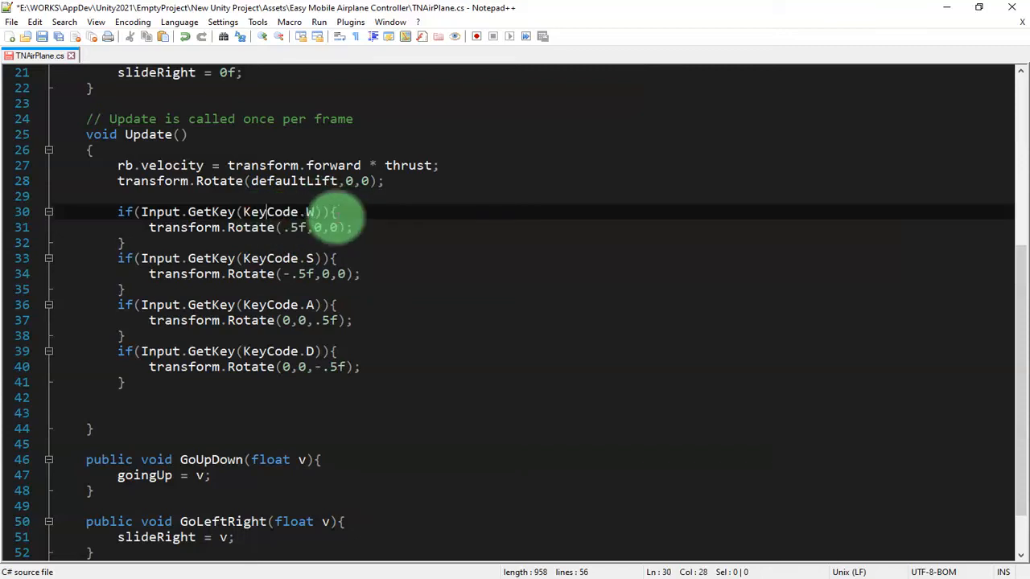
- Extend the KeyCode.W condition in Update with "|| goingUp < 0f" and save the script
click(322, 212)
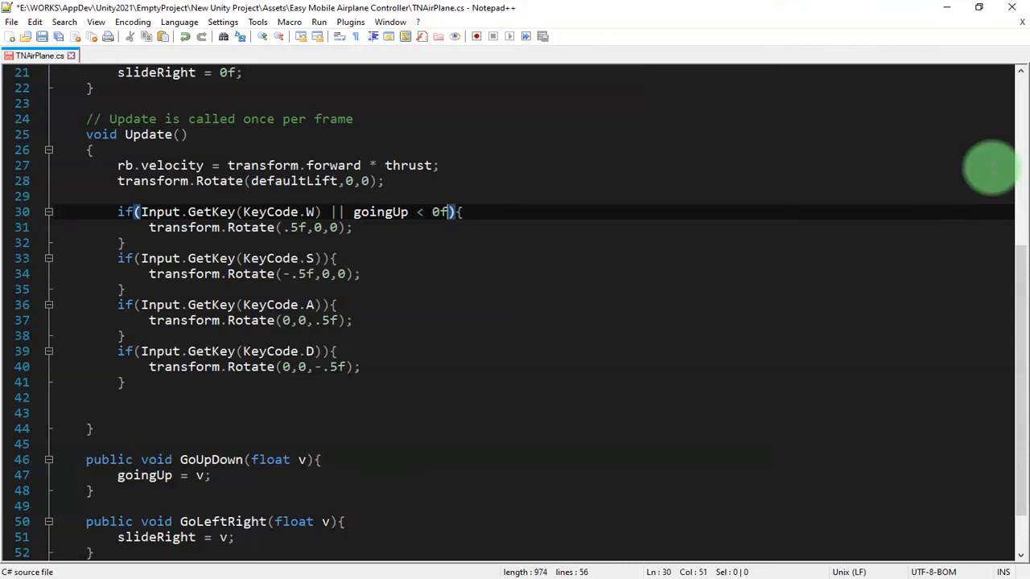
key(Down)
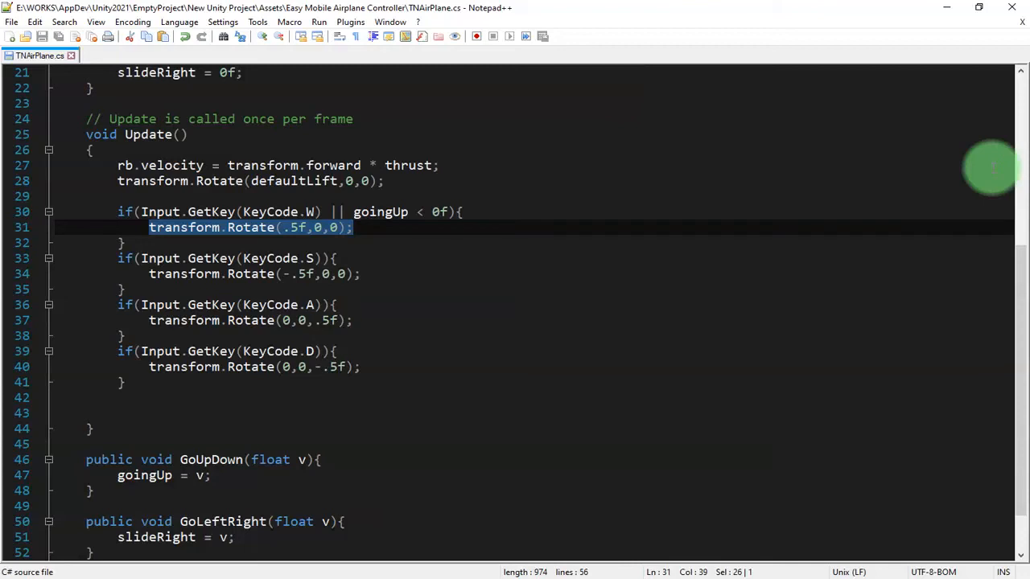
key(Down)
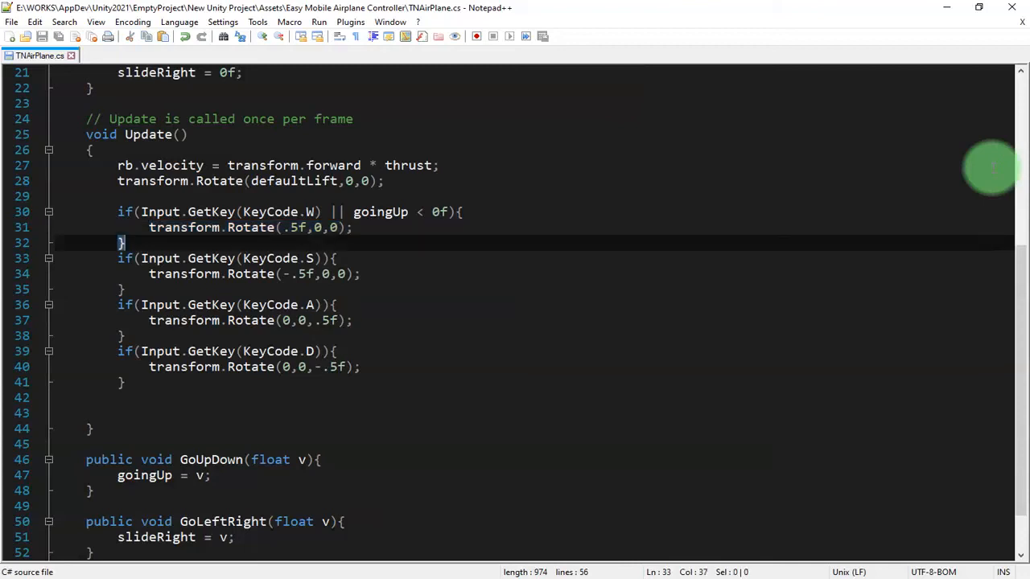
- Extend the KeyCode.S condition in Update with "|| goingUp > 0f", reusing the variable name from the W condition, and save the script
key(Down)
key(End)
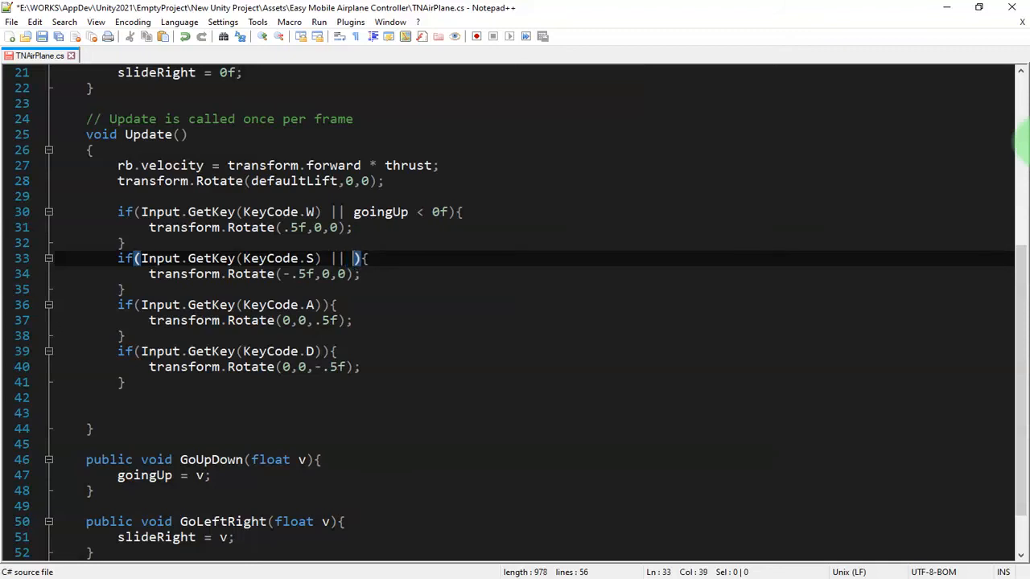
key(Up)
key(Up)
key(Up)
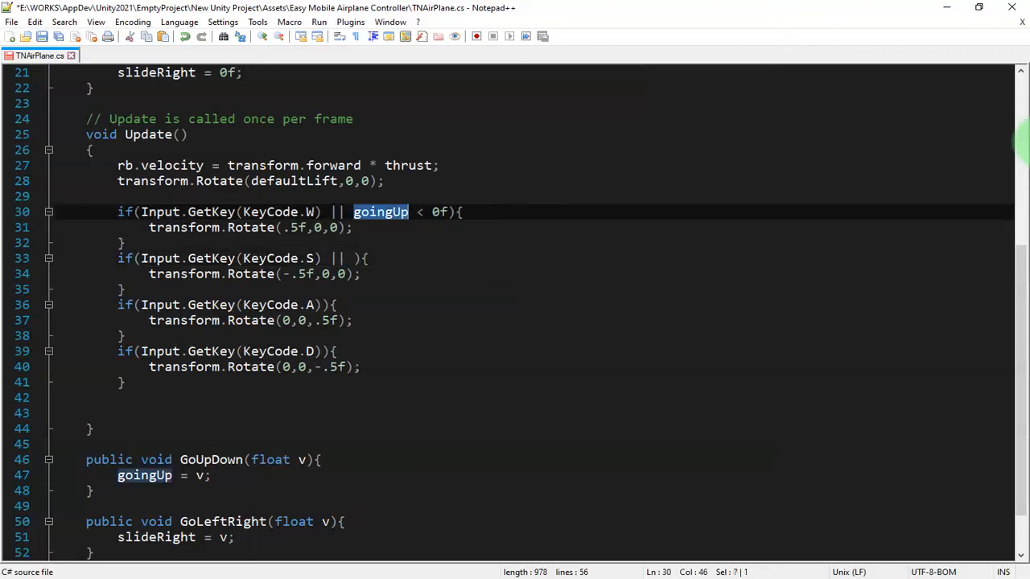
key(Down)
key(Down)
key(Down)
key(Home)
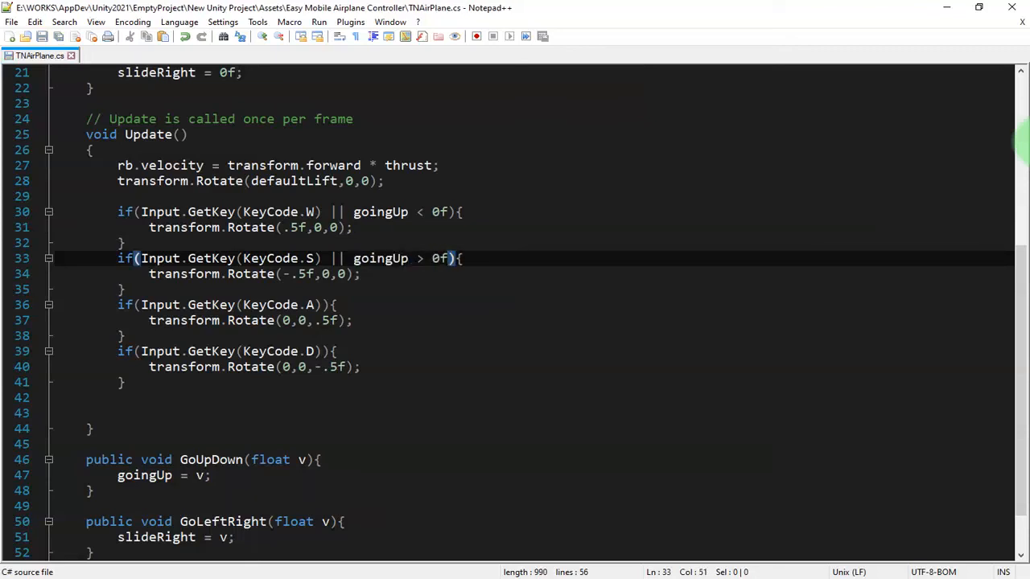
key(Down)
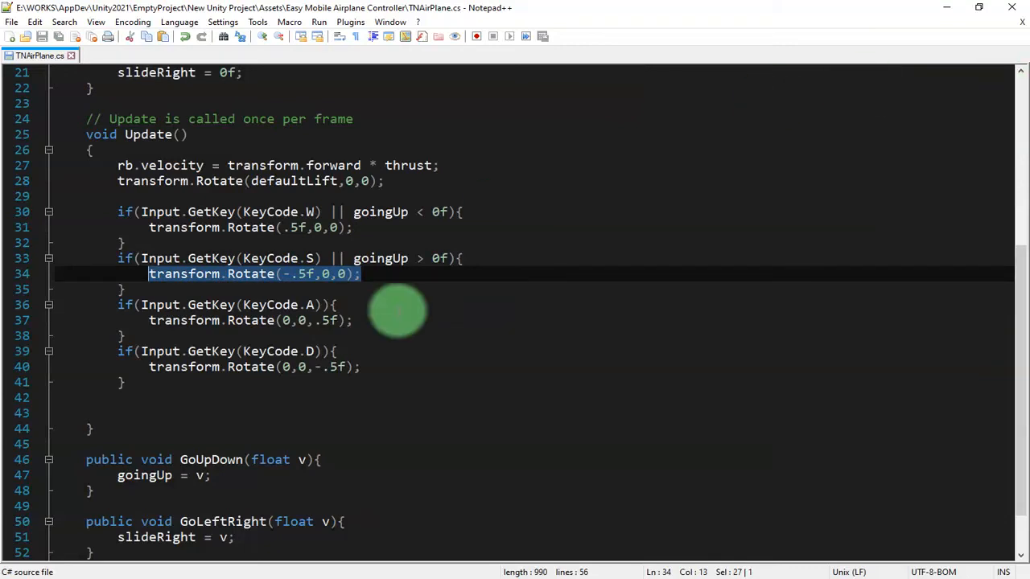
- Compare the goingUp checks in the KeyCode.W and KeyCode.S conditions, and switch to the Unity editor
click(395, 314)
double_click(380, 259)
click(391, 259)
click(389, 215)
click(373, 272)
click(376, 211)
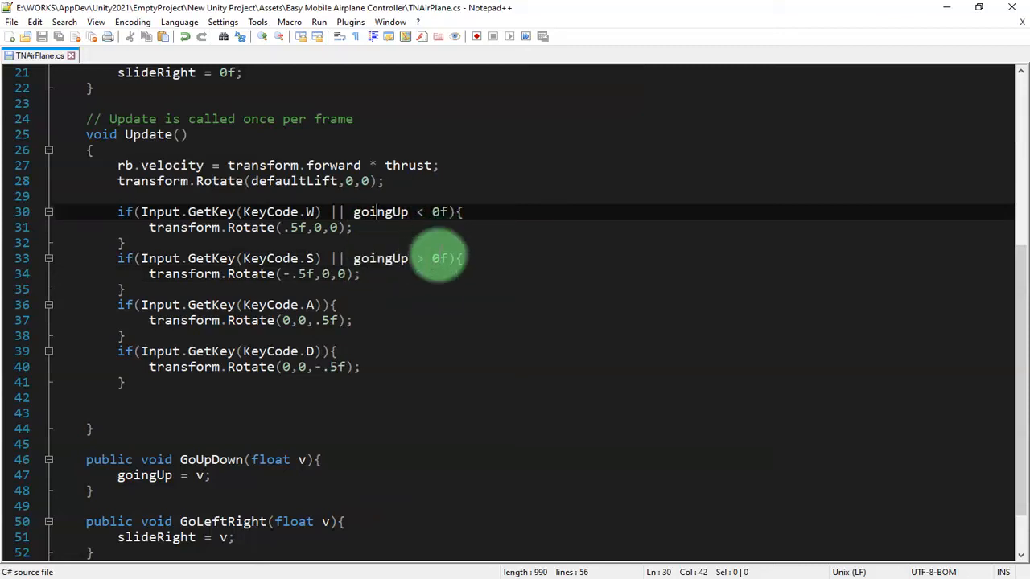
click(438, 258)
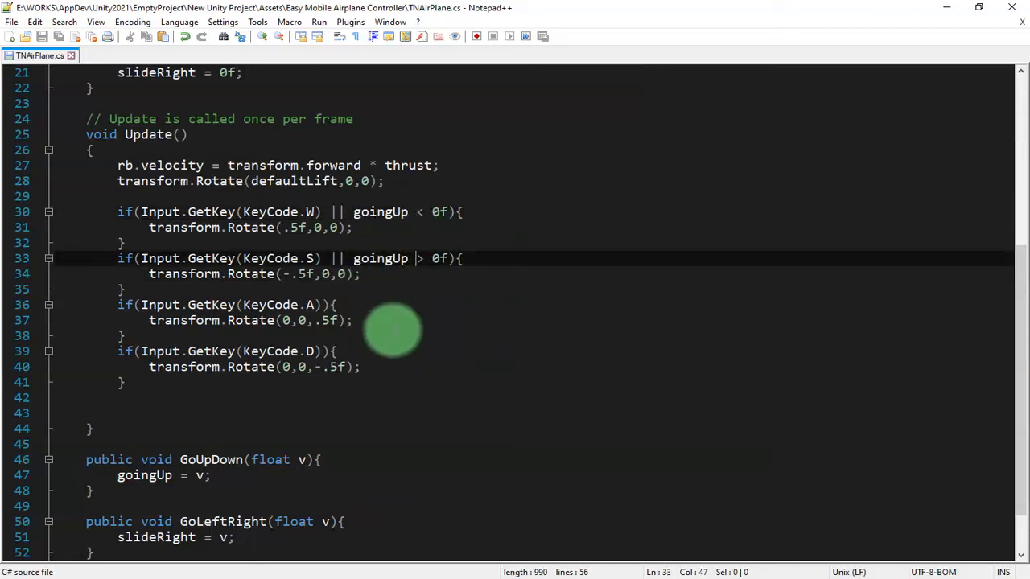
double_click(418, 213)
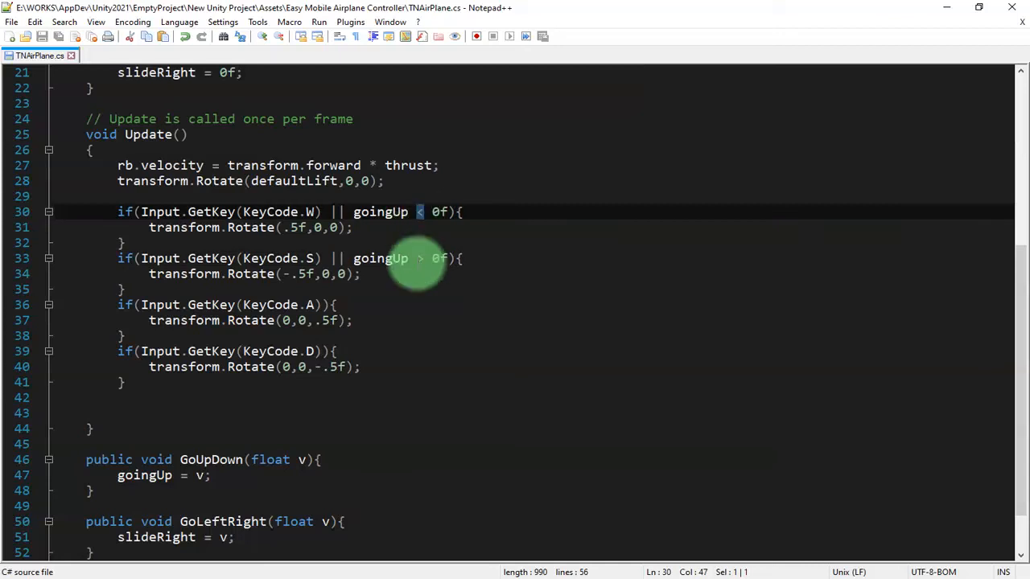
double_click(418, 258)
click(421, 213)
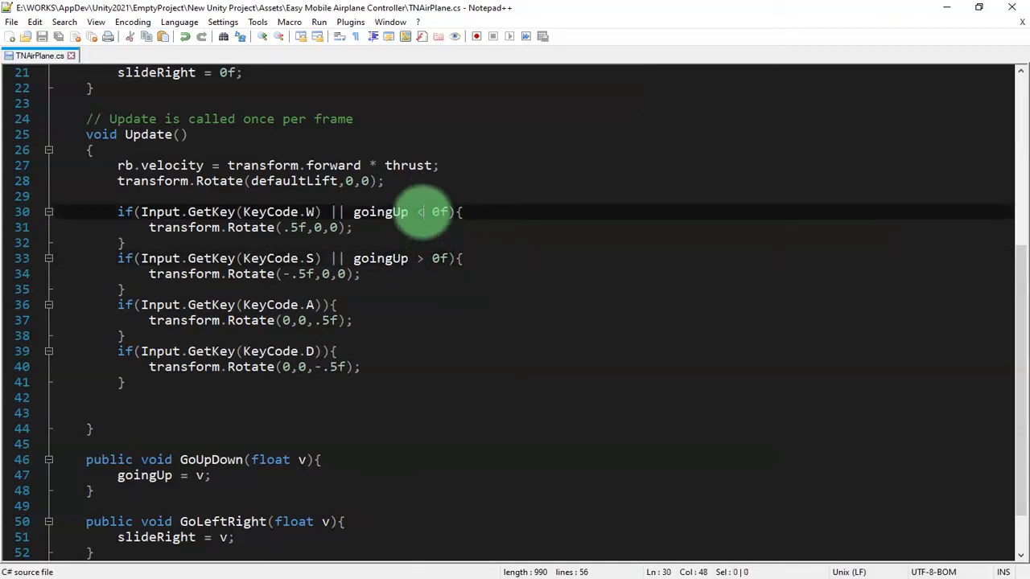
click(423, 259)
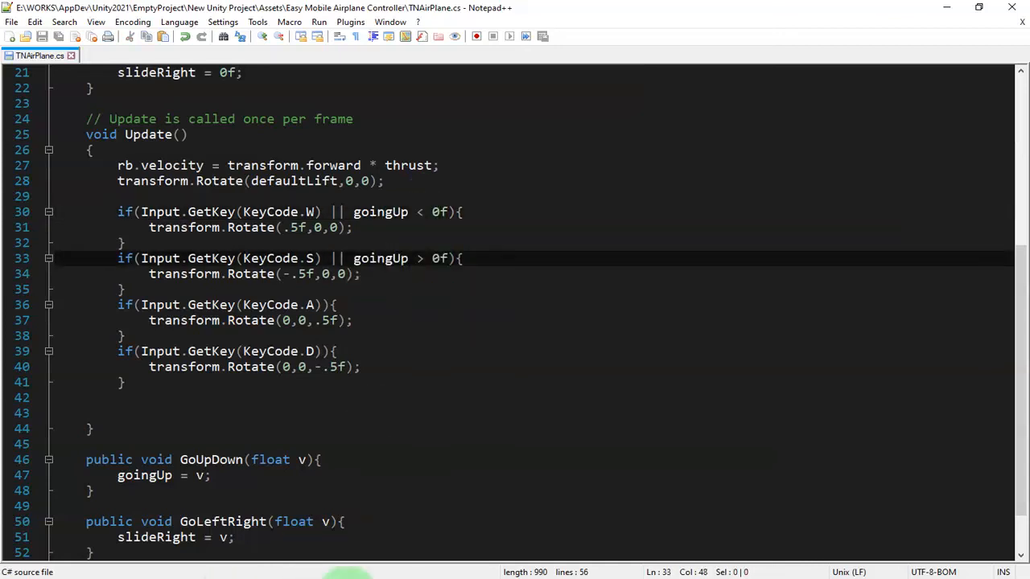
click(357, 578)
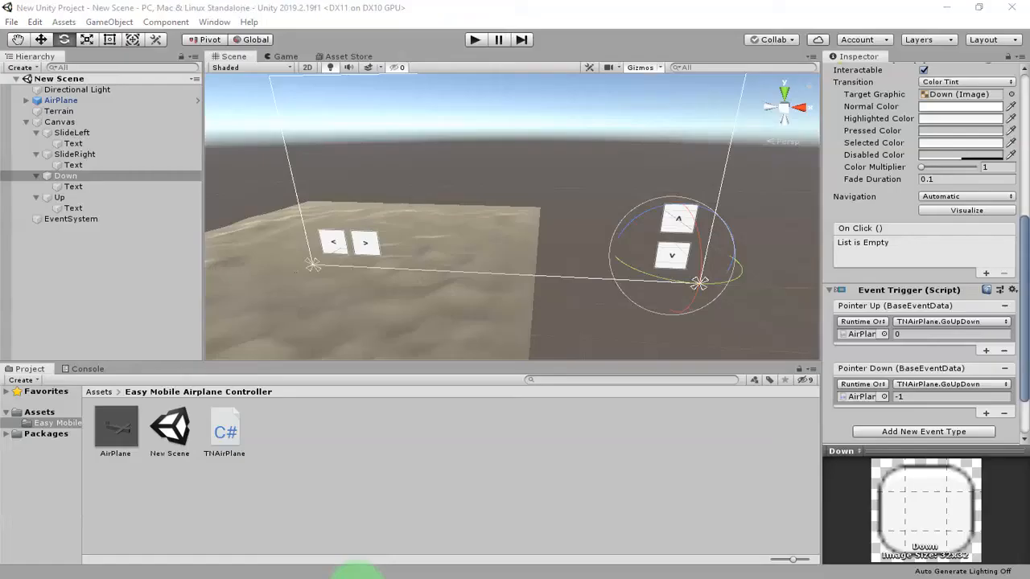
- Run the scene and test pitching the airplane by alternating between the on-screen up and down arrow controls
click(473, 42)
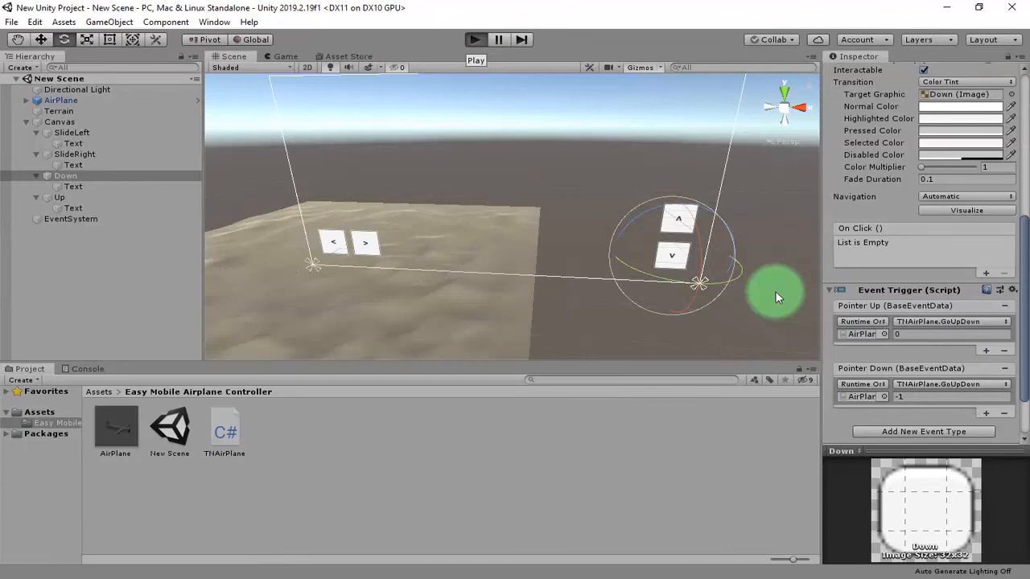
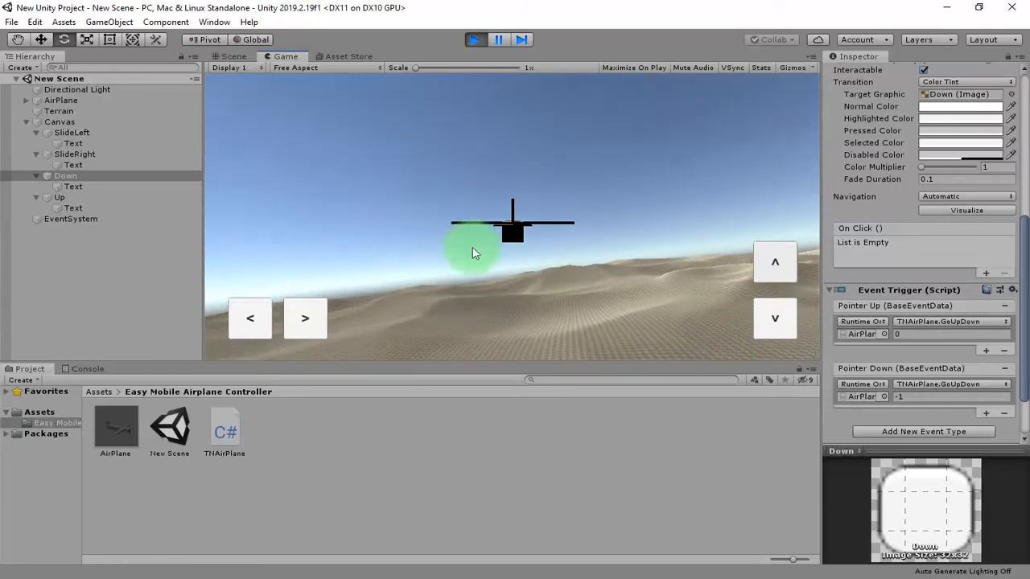
click(773, 323)
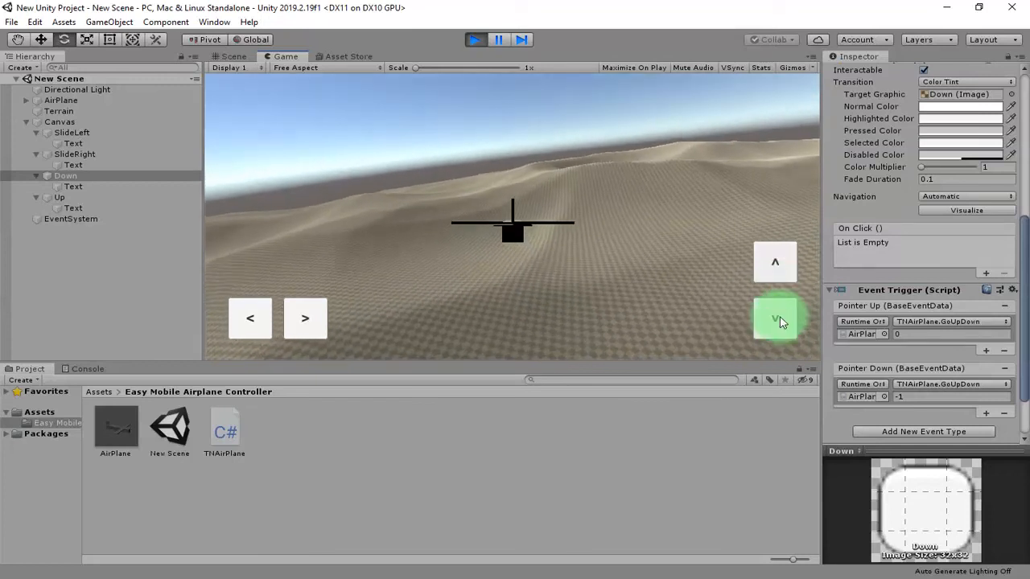
click(771, 261)
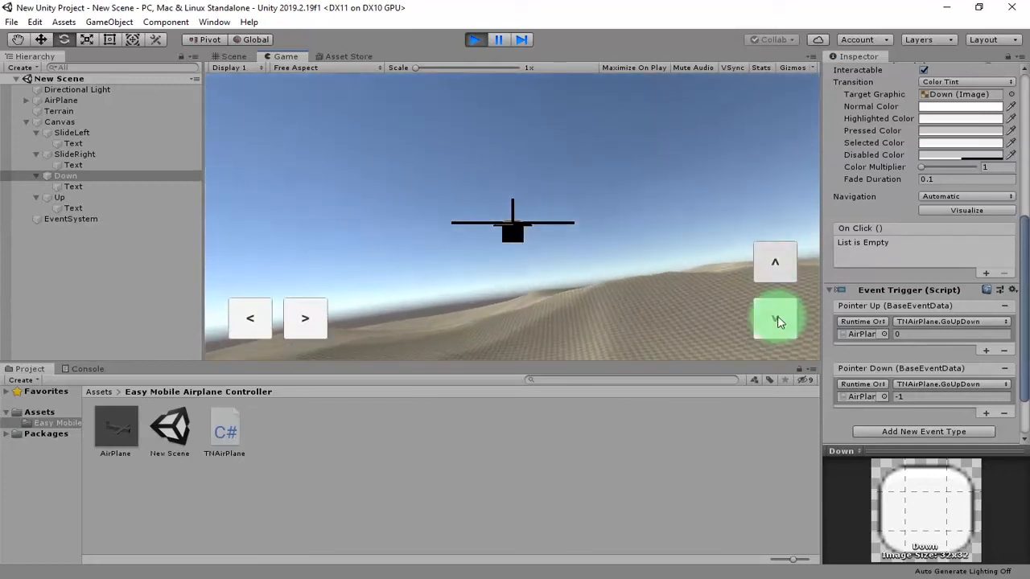
click(778, 319)
click(792, 271)
click(780, 320)
click(772, 256)
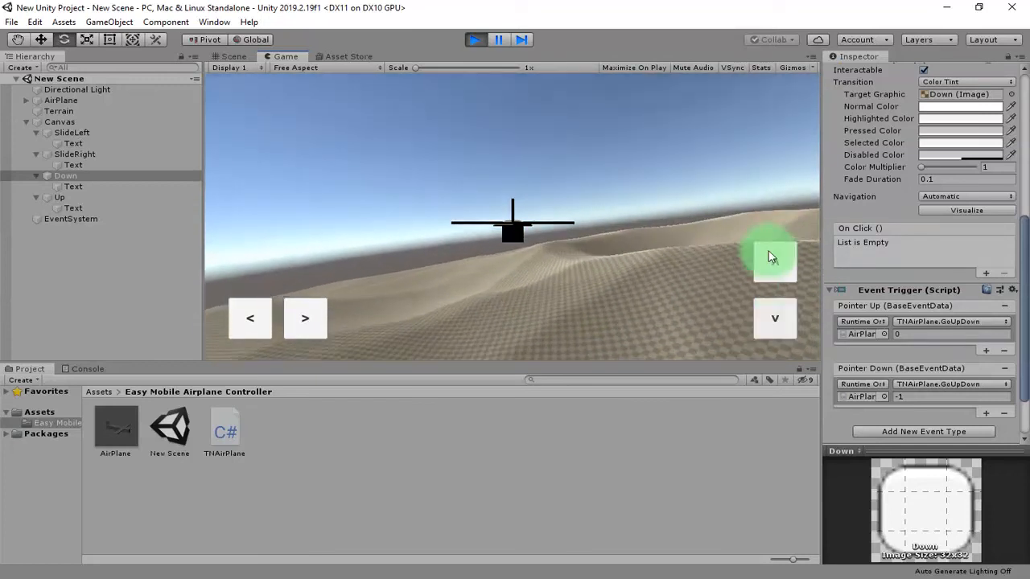
click(773, 324)
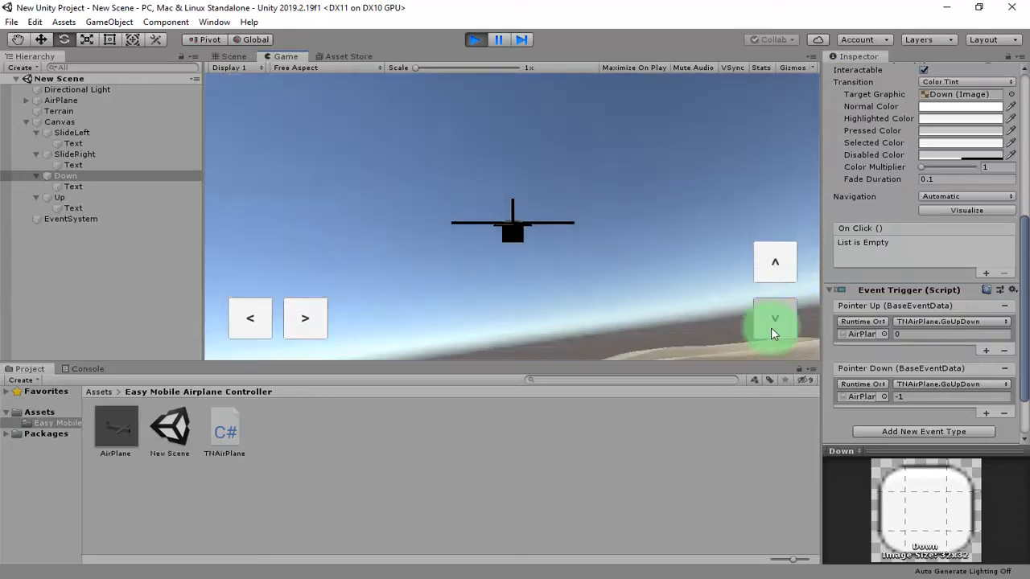
click(774, 259)
click(777, 317)
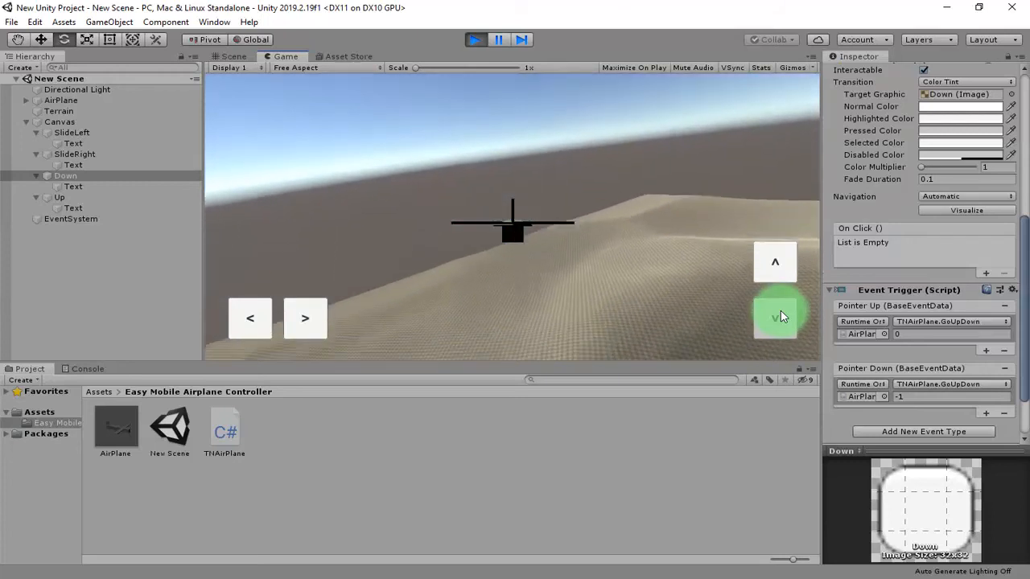
click(773, 261)
click(770, 313)
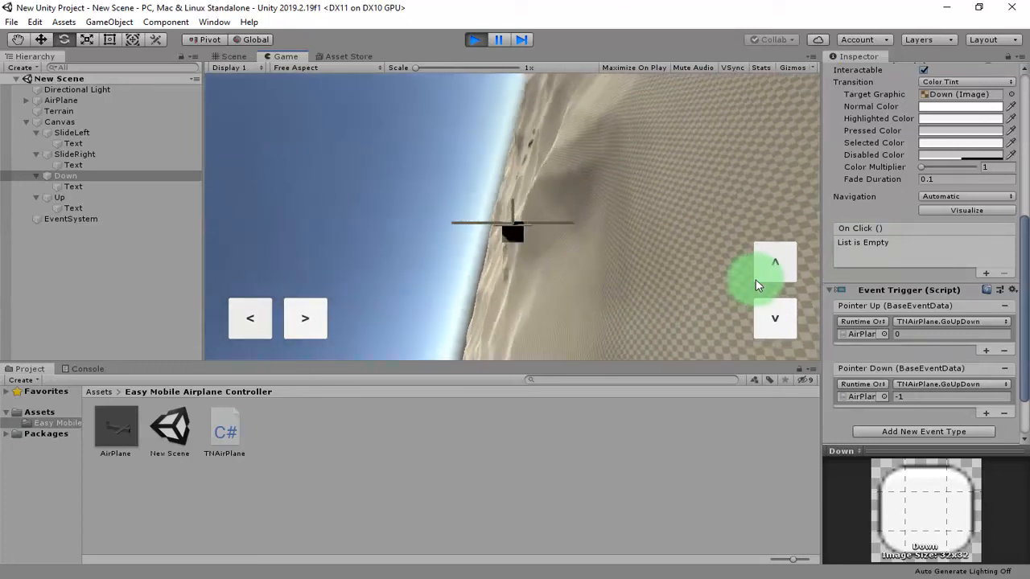
click(776, 265)
click(786, 326)
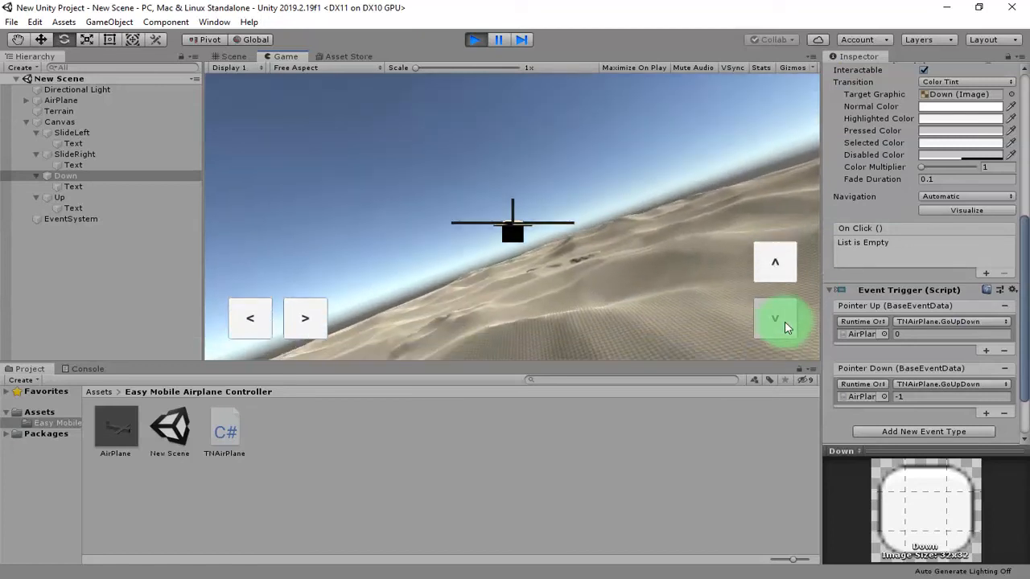
click(775, 263)
click(779, 317)
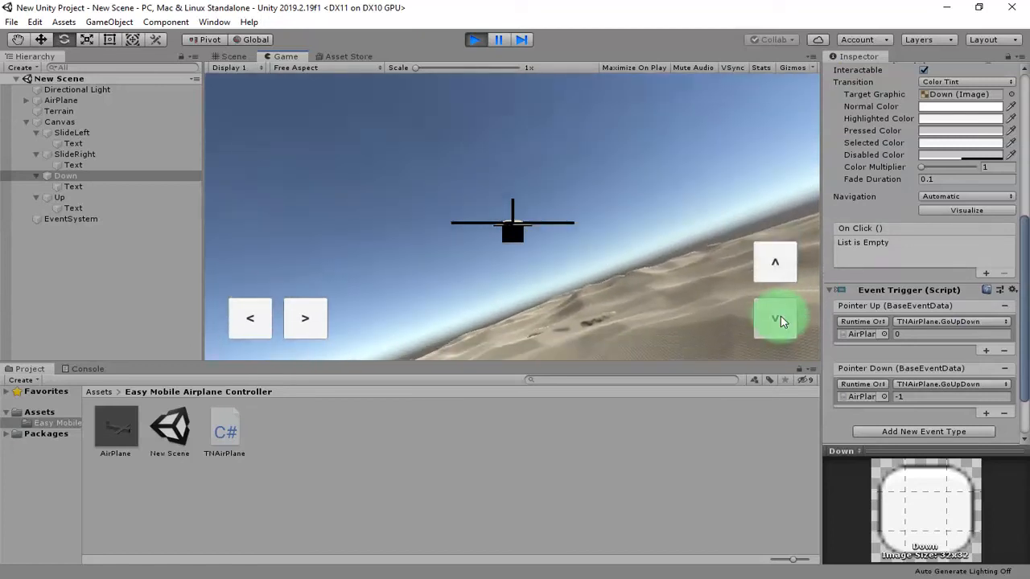
click(770, 259)
click(771, 338)
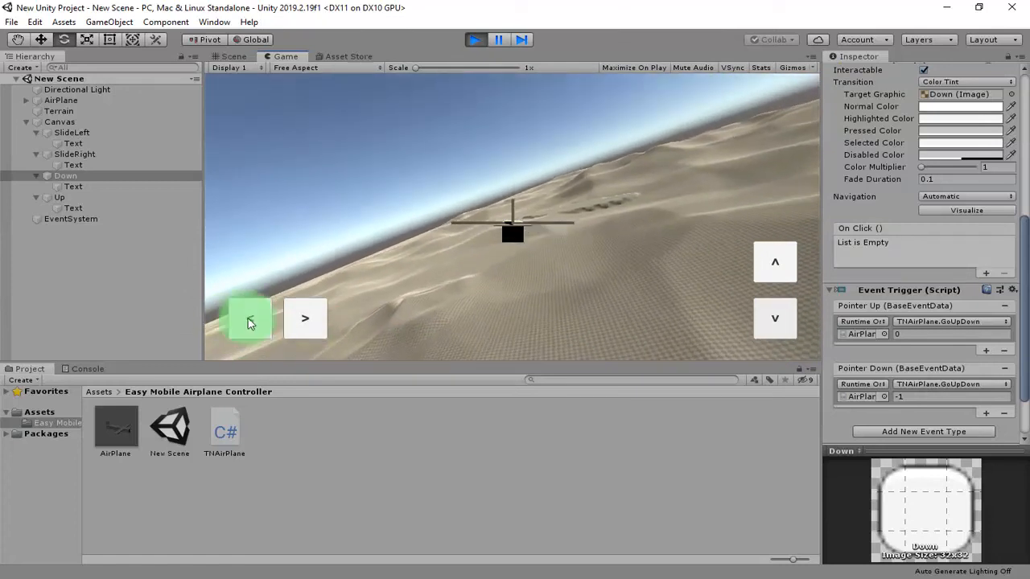
- Try the on-screen slide left and slide right controls in the running game, and stop the playback
click(306, 319)
click(273, 322)
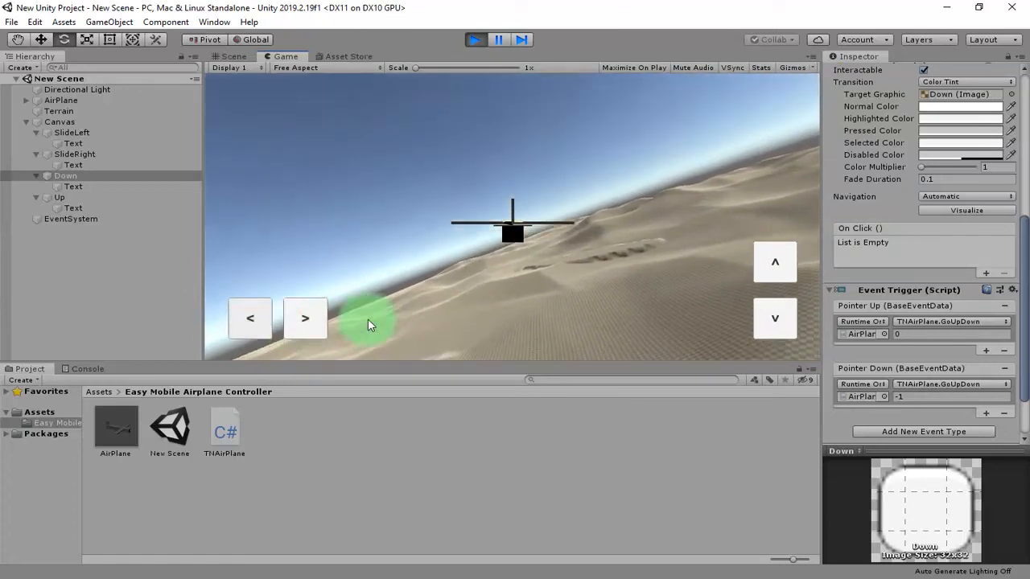
click(475, 41)
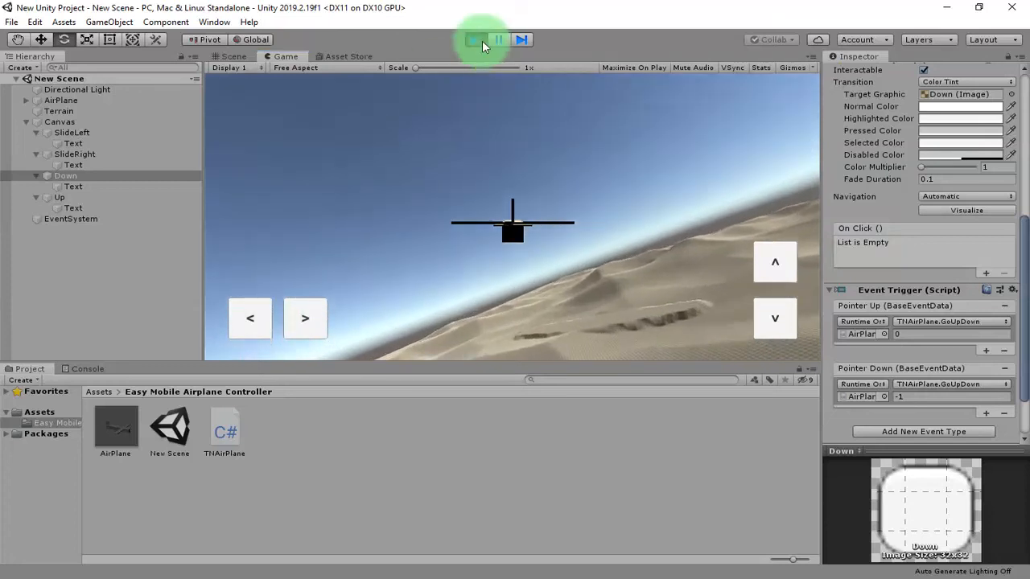
click(481, 43)
- Switch to Notepad++ and copy the slideRight variable name from the GoLeftRight method in the TNAirPlane script
click(806, 578)
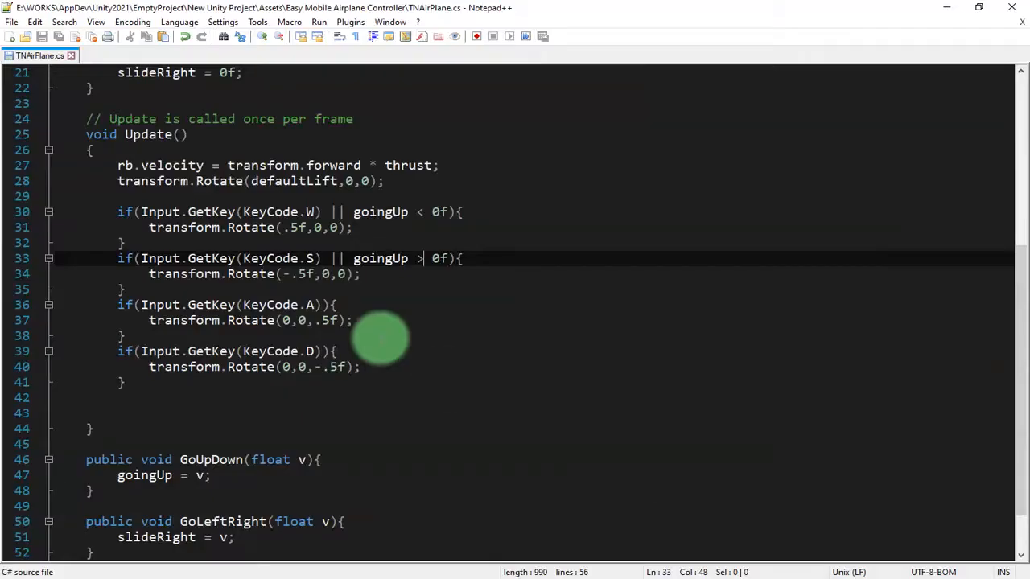
scroll(352, 430, up, 3)
scroll(357, 428, down, 5)
scroll(281, 398, up, 1)
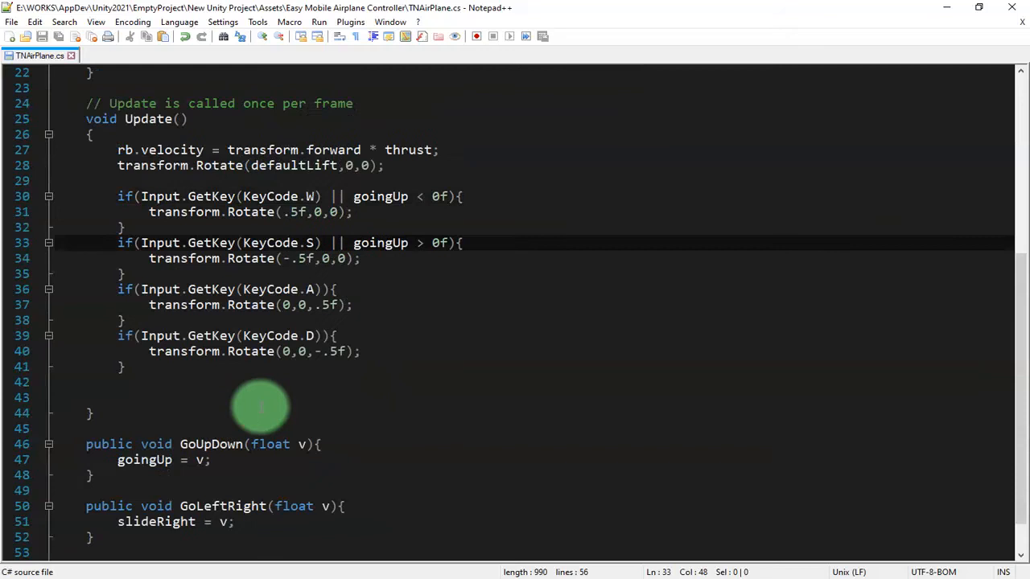
click(134, 460)
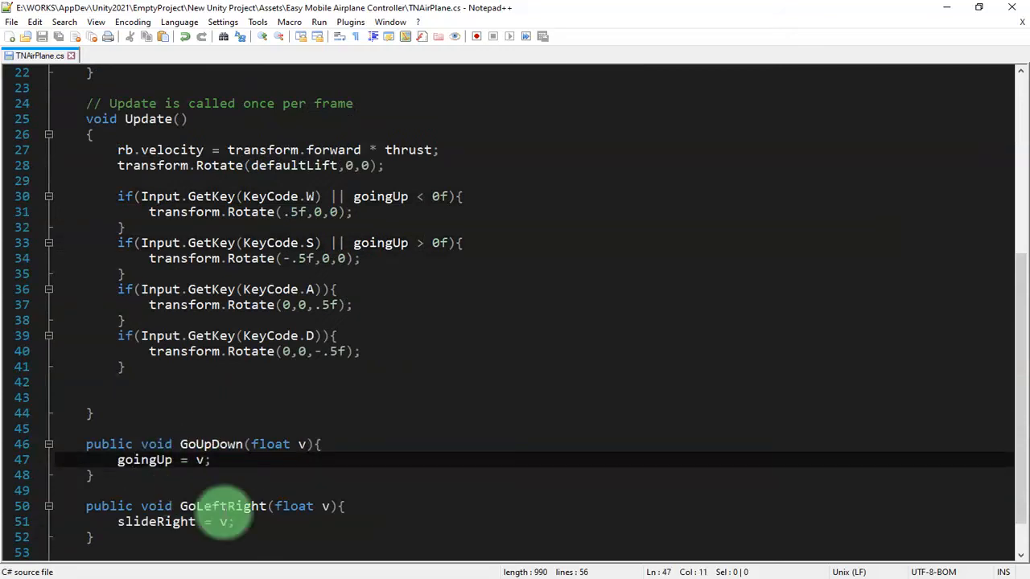
click(209, 522)
click(198, 505)
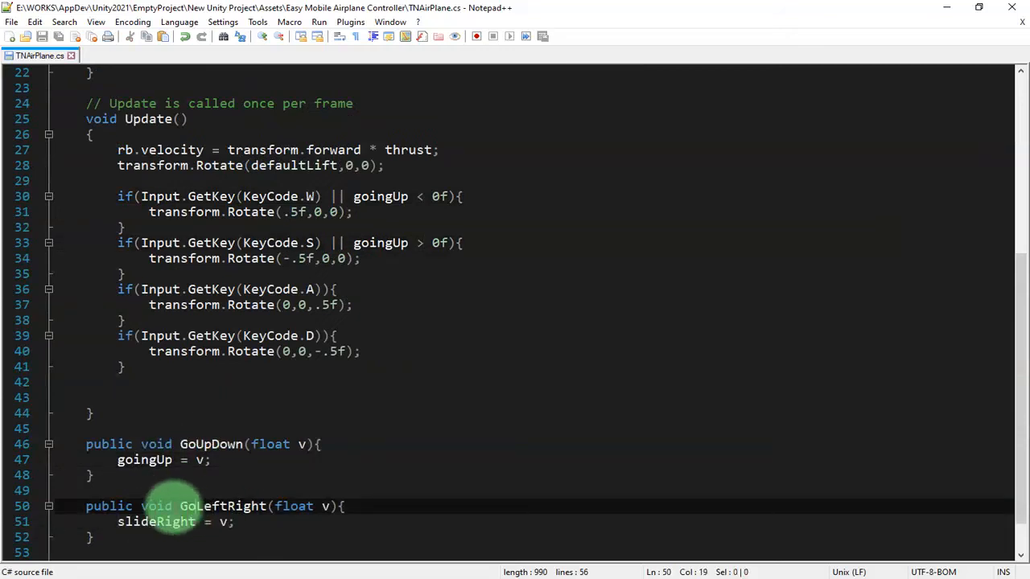
drag(95, 537, 196, 522)
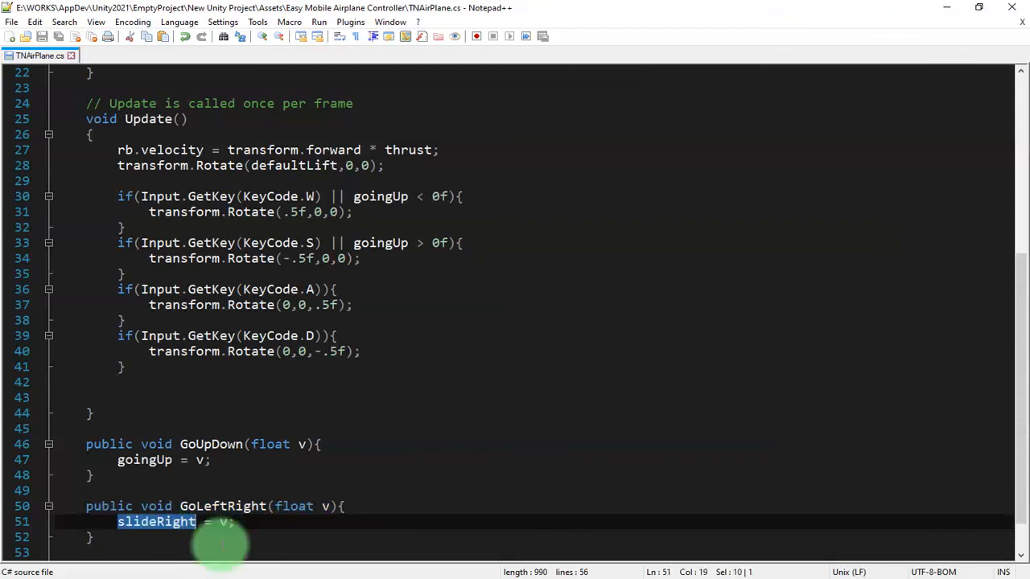
right_click(155, 522)
click(226, 258)
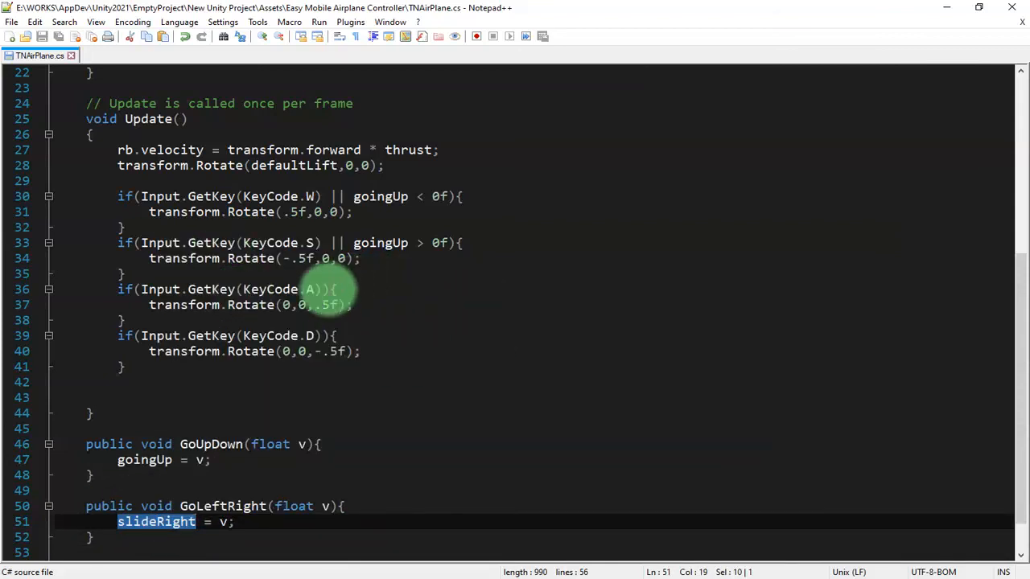
- Extend the KeyCode.A condition in Update with "|| slideRight < 0f", following the pattern of the W and S conditions
click(320, 290)
drag(328, 196, 435, 184)
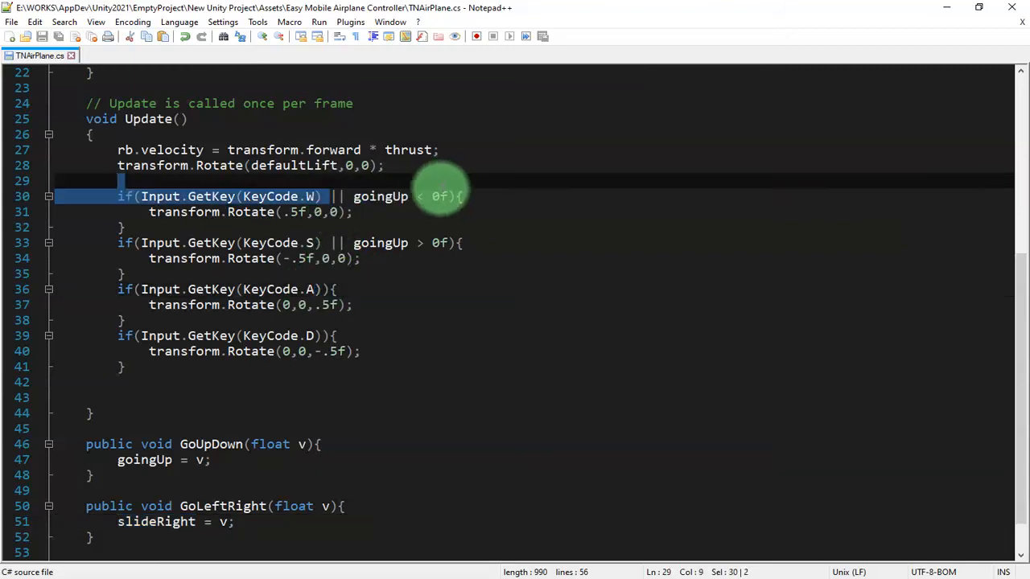
click(318, 289)
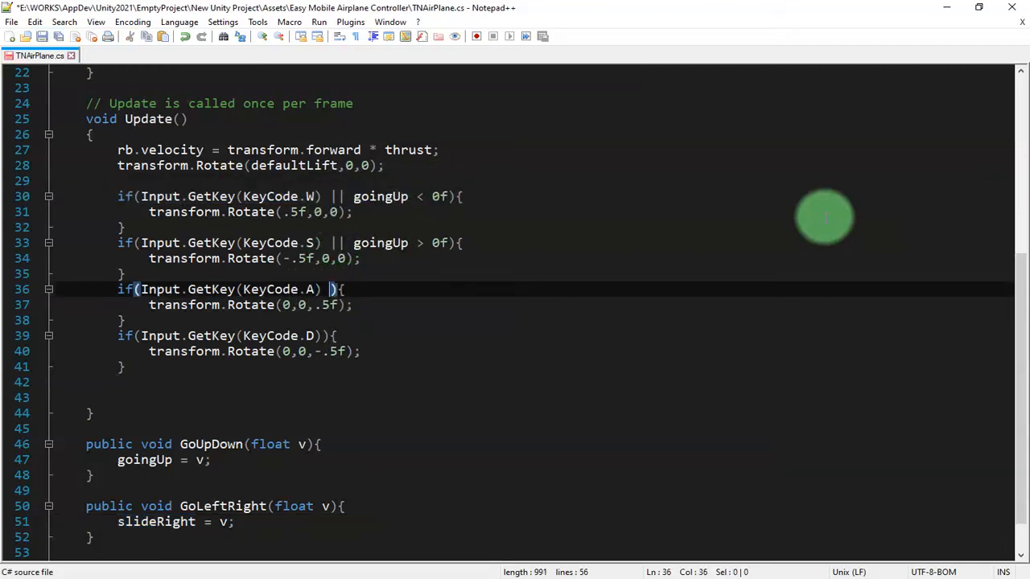
text(||)
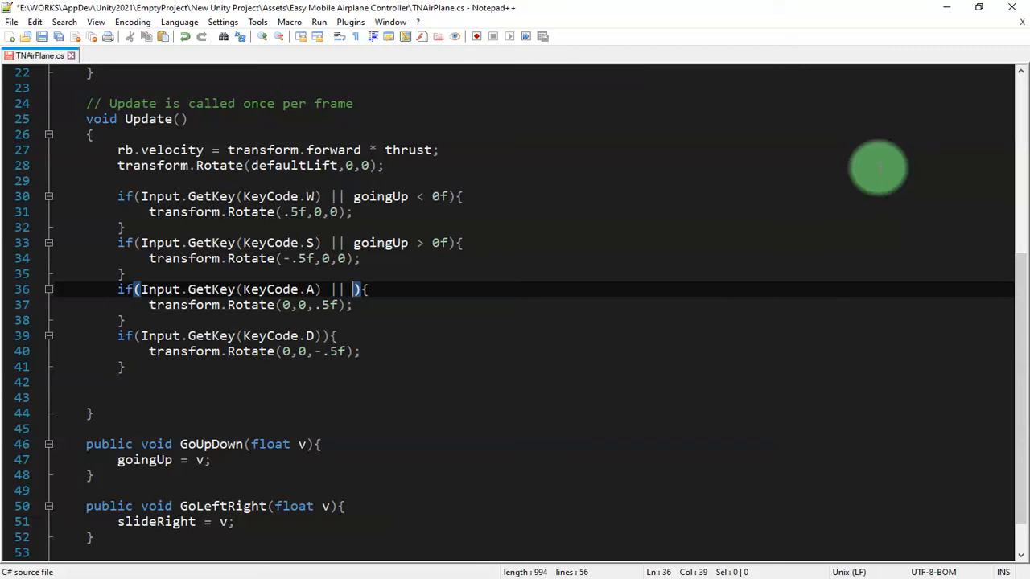
key(ctrl+v)
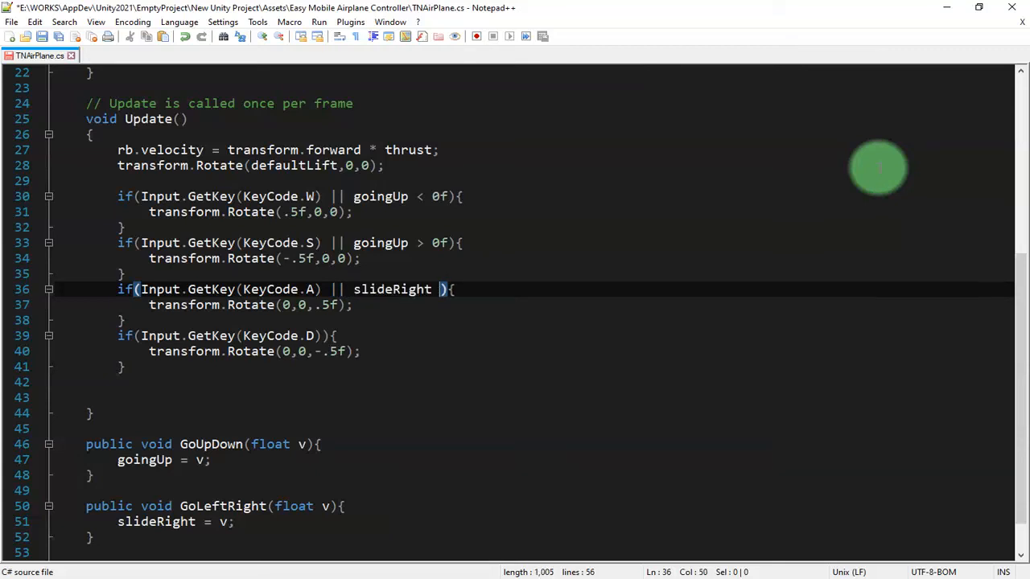
text(< -f)
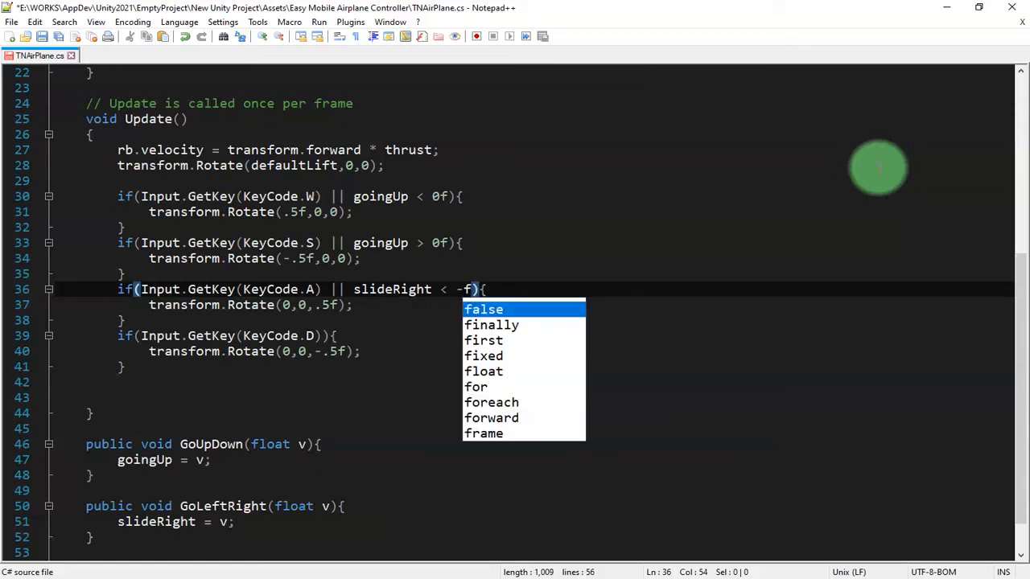
key(BackSpace)
text(0f)
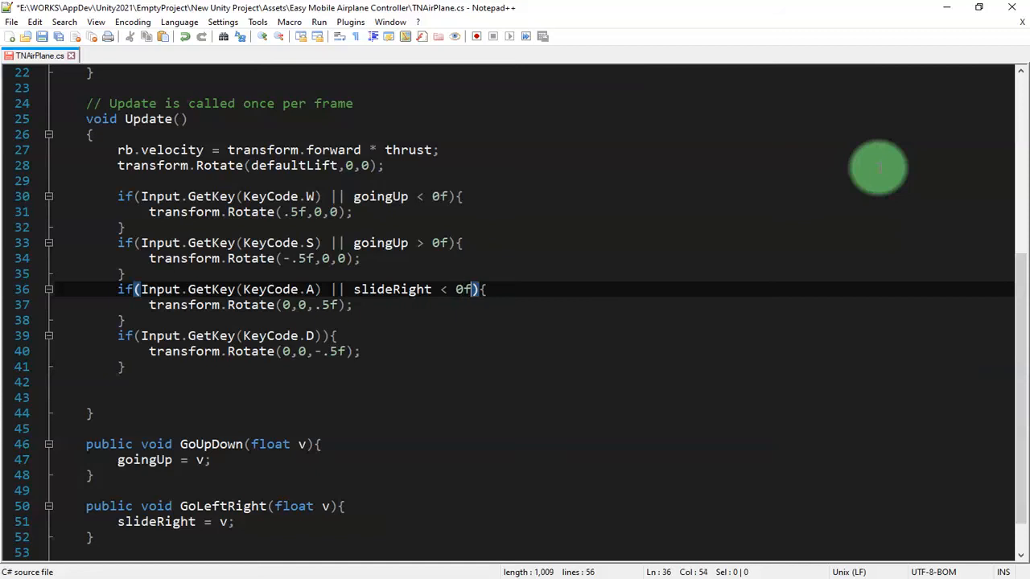
- Check the Rotate call under the KeyCode.A condition and compare that block with the KeyCode.D block
key(Down)
key(shift+Home)
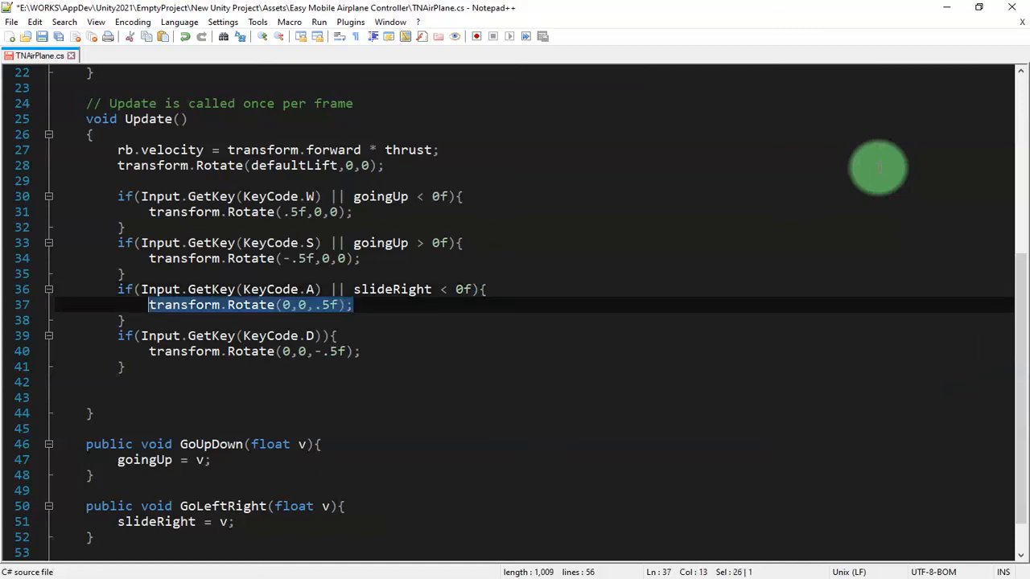
key(Down)
key(Down)
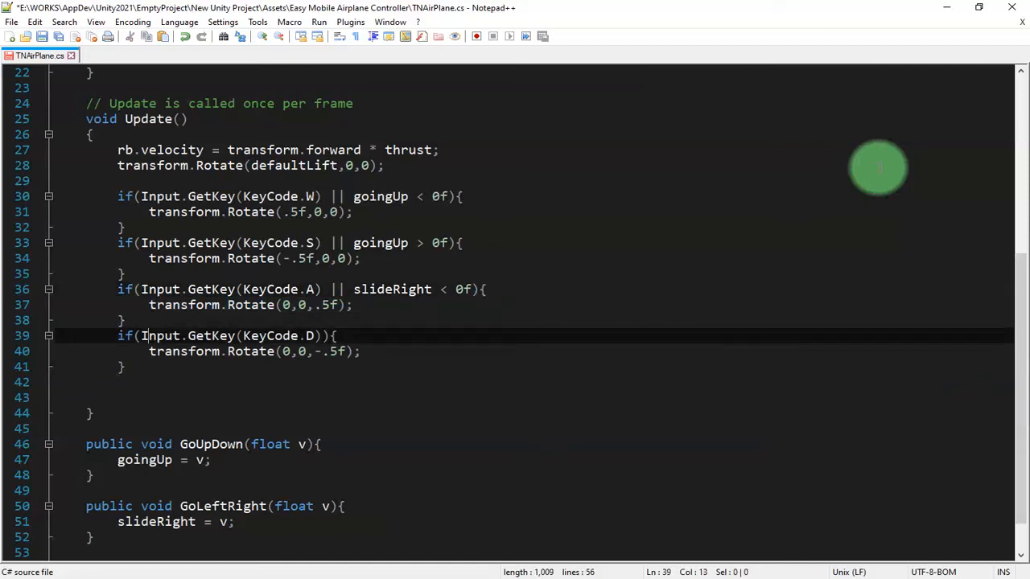
key(Up)
key(Up)
key(Up)
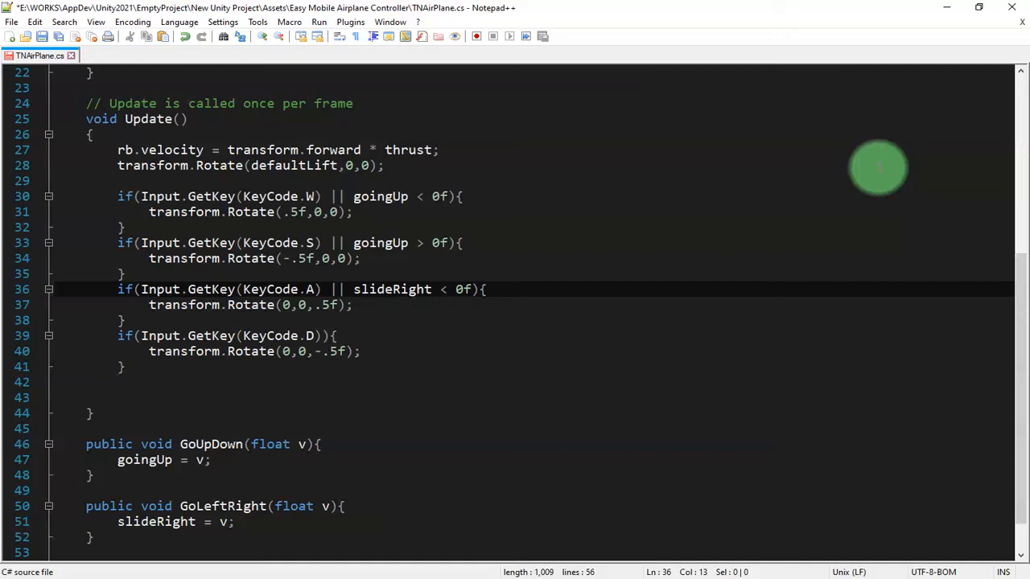
key(Down)
key(Up)
key(Up)
key(Down)
key(Down)
key(Up)
- Extend the KeyCode.D condition in Update with "|| slideRight > 0f" and save the script
key(Down)
key(Down)
key(Down)
key(End)
key(Left)
key(Left)
key(Left)
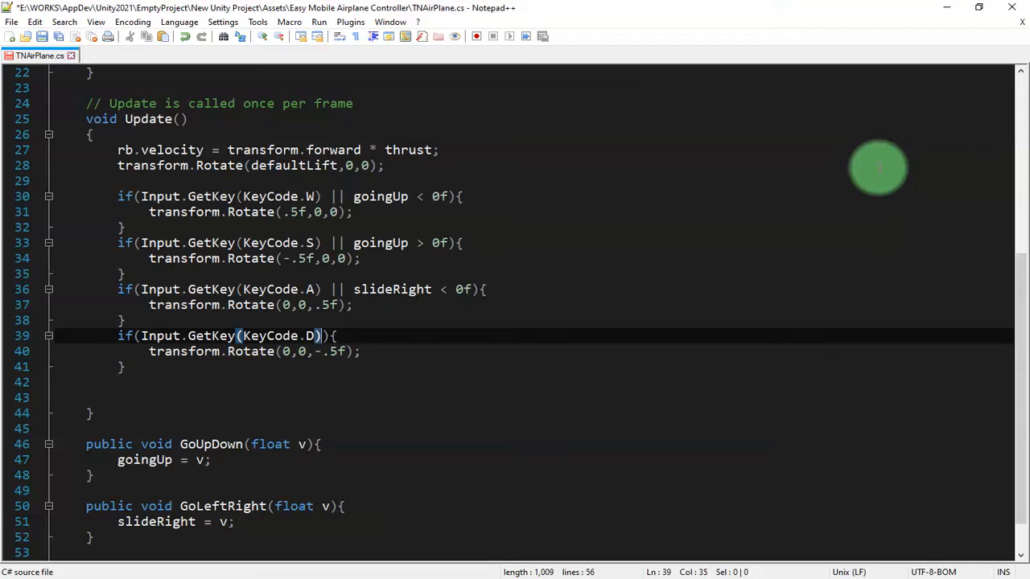
text(|| )
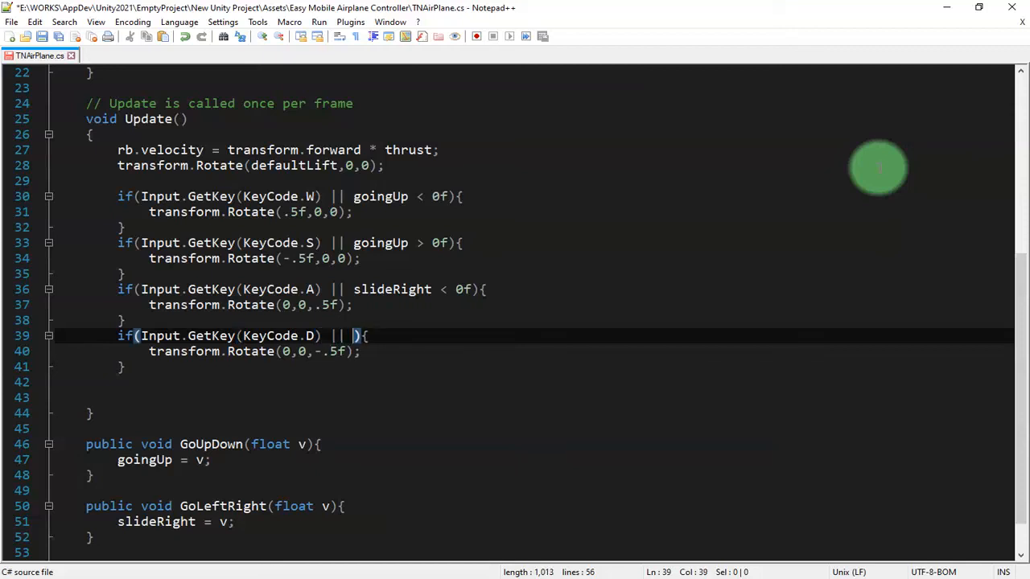
text(slideRight)
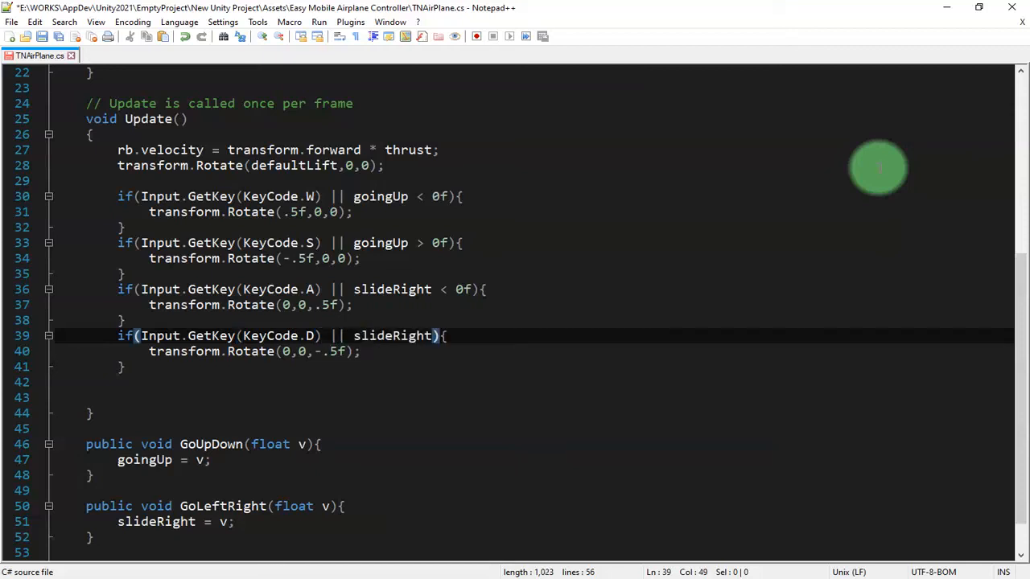
text( > 0f)
key(ctrl+s)
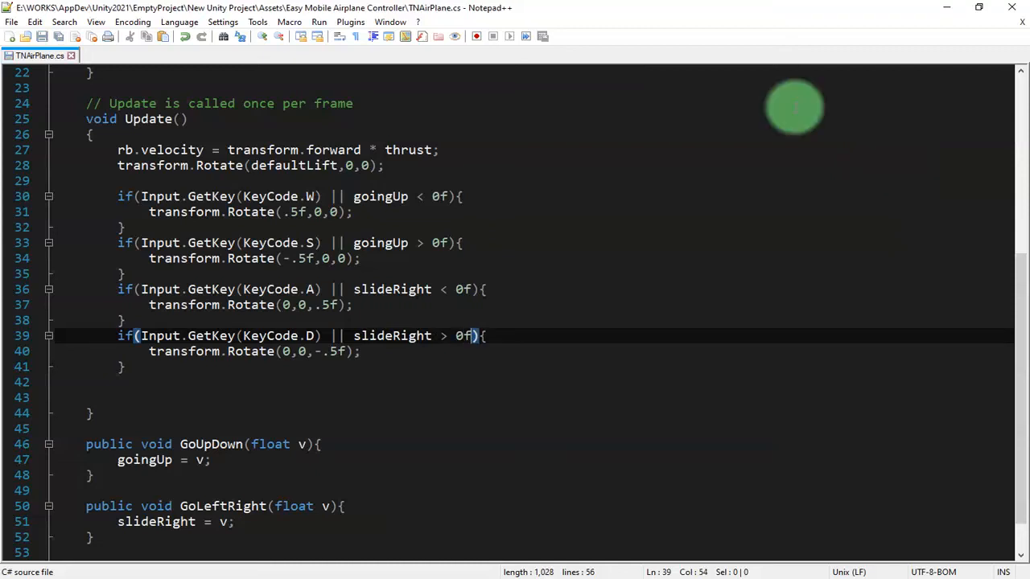
- Replace every occurrence of slideRight with rotateRight throughout the TNAirPlane script
scroll(483, 386, up, 7)
click(203, 212)
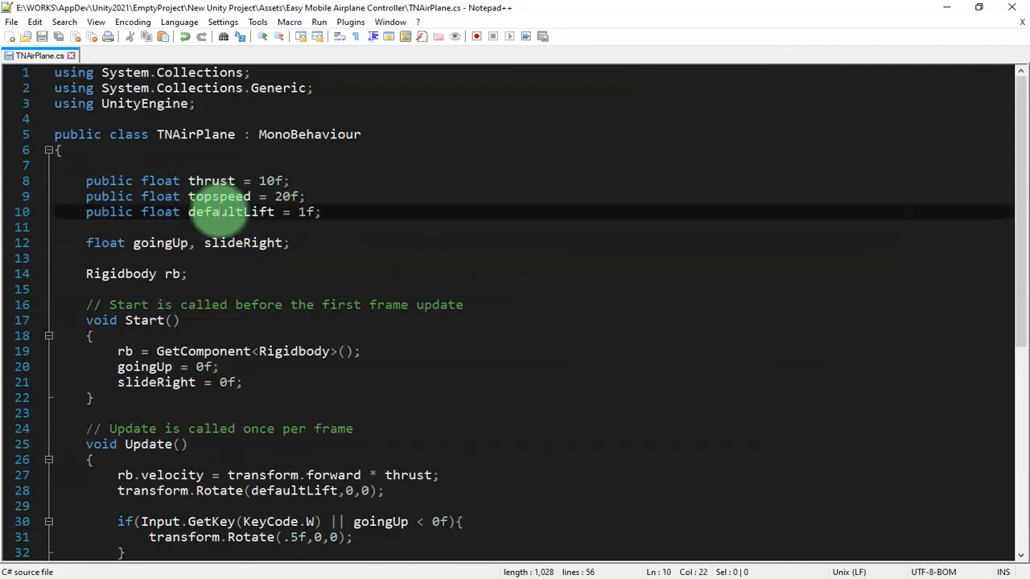
drag(205, 243, 241, 243)
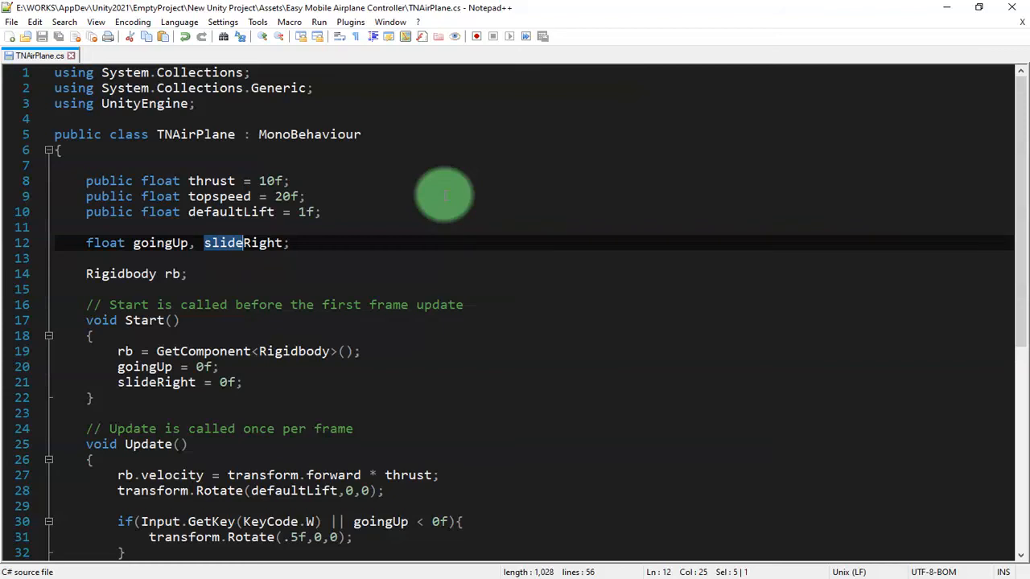
key(ctrl+f)
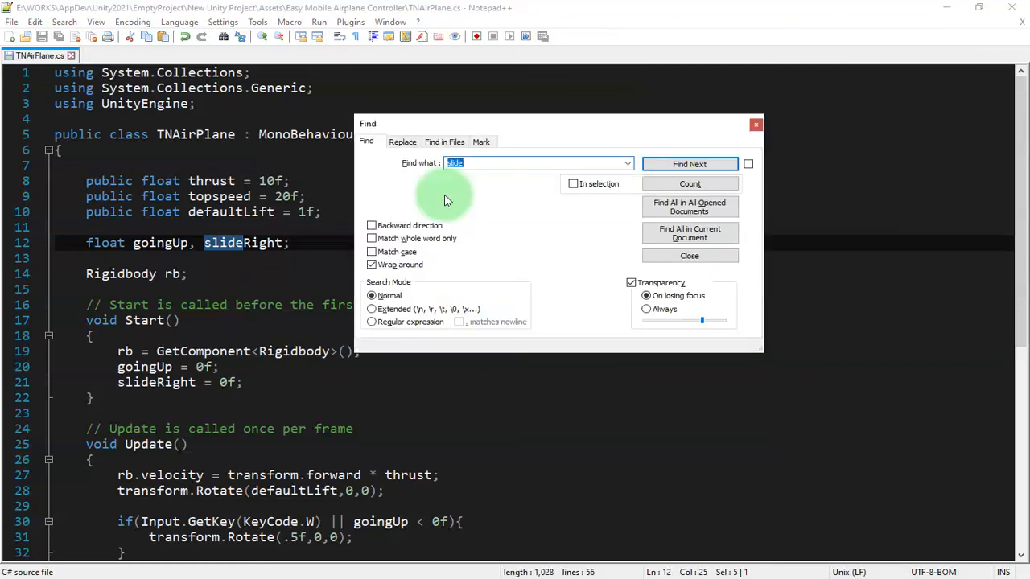
key(Escape)
key(Left)
key(ctrl+shift+Right)
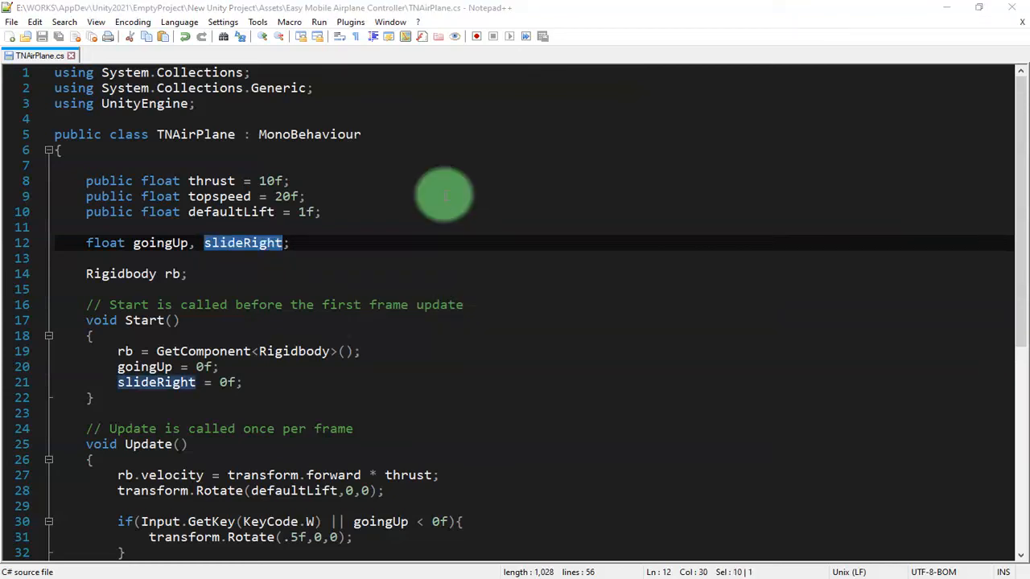
key(ctrl+f)
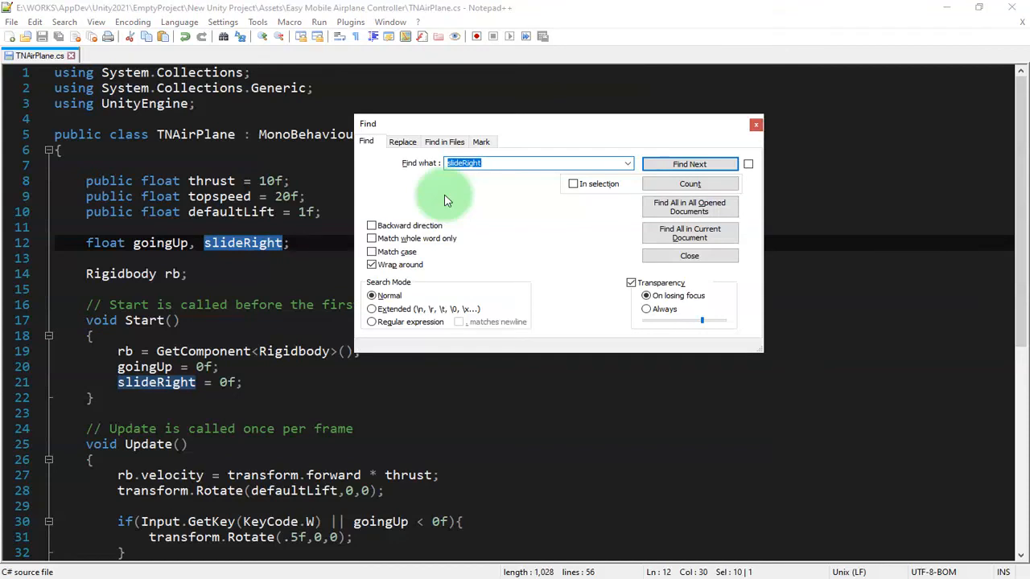
click(402, 142)
click(467, 184)
text(rotateRight)
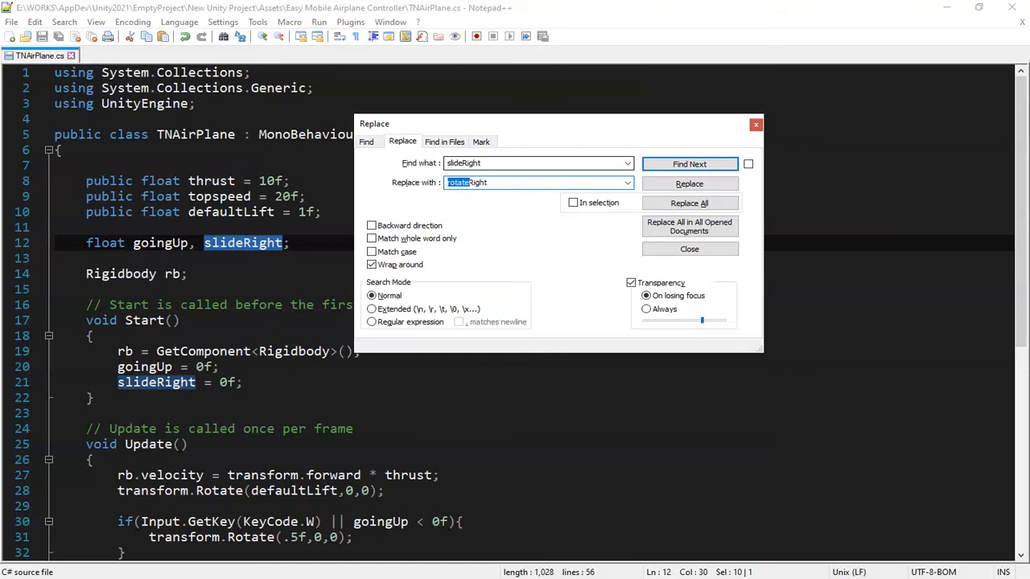
click(692, 205)
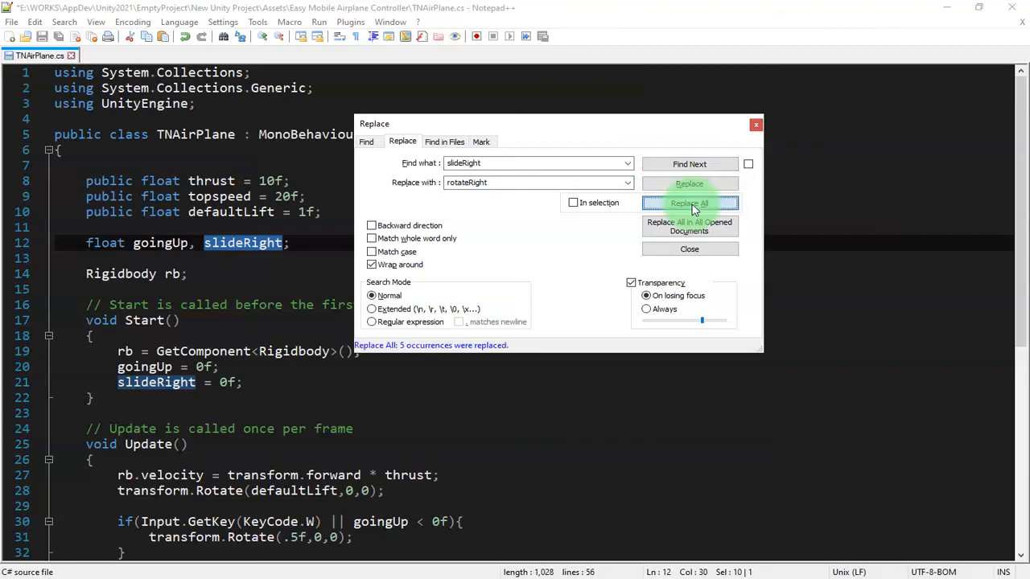
click(757, 124)
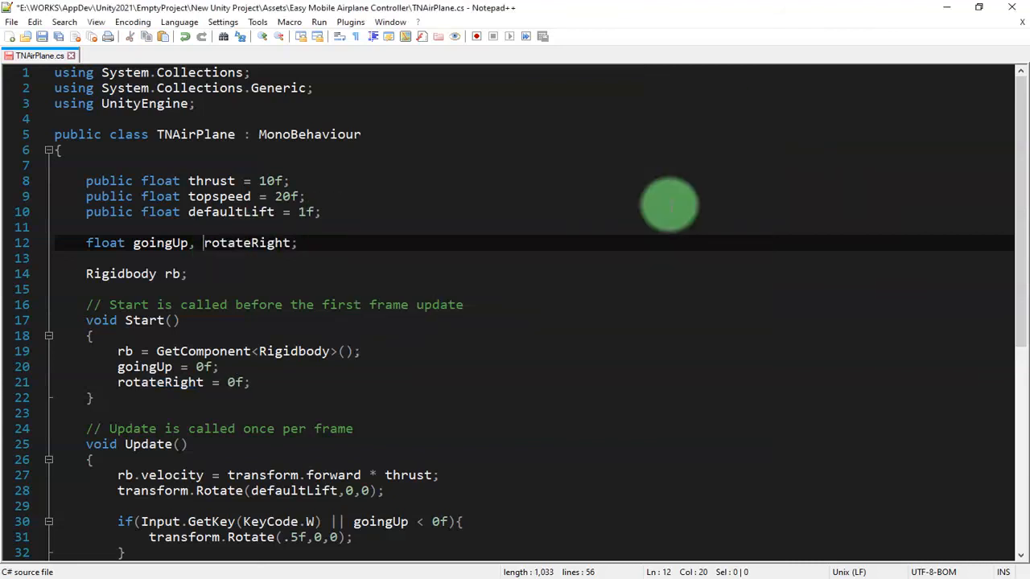
- Remove the extra blank line after the KeyCode.D block at the end of Update and save the script
click(483, 348)
scroll(498, 386, down, 8)
click(446, 411)
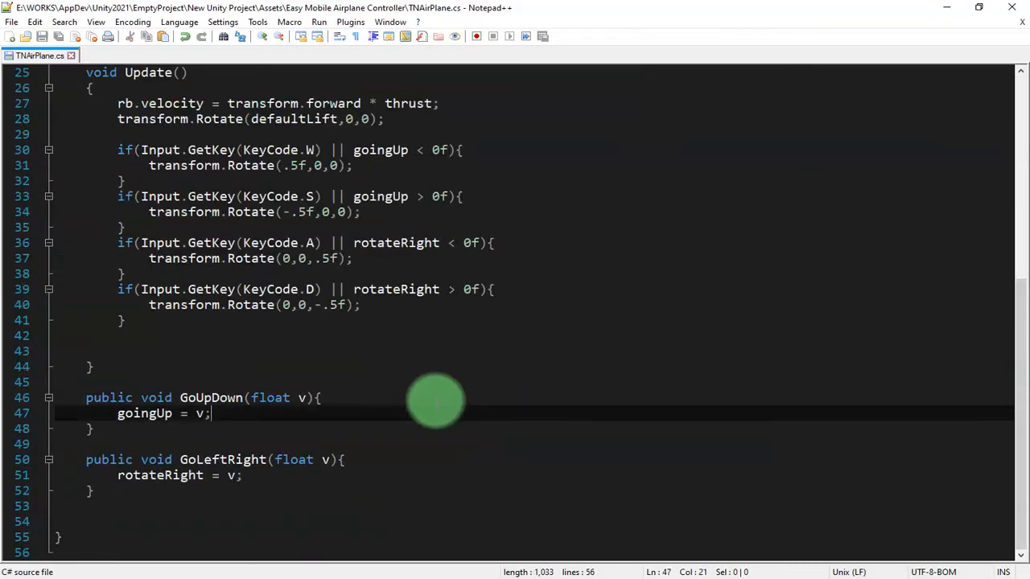
click(376, 352)
click(357, 339)
key(shift+Down)
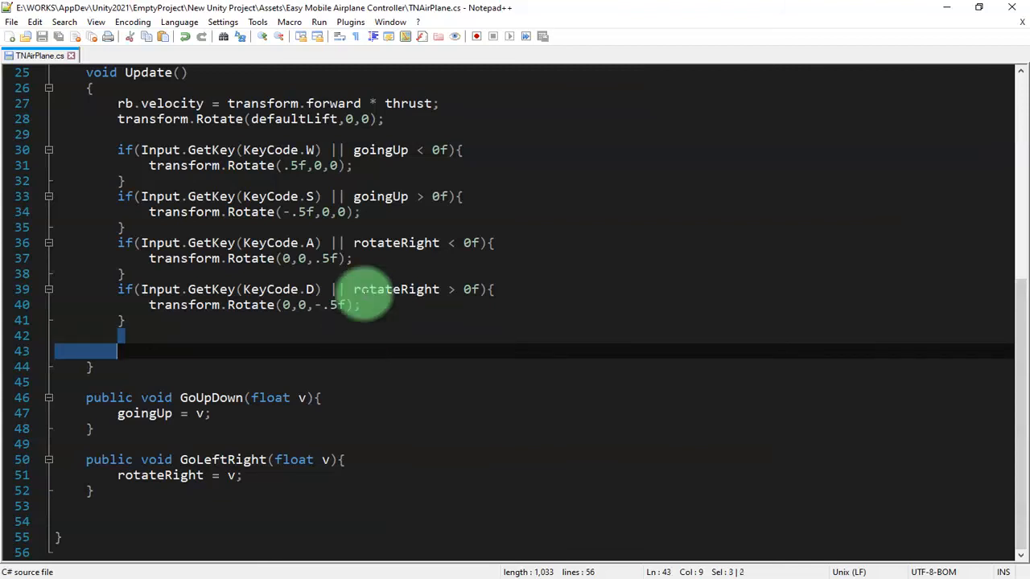
key(BackSpace)
key(ctrl+s)
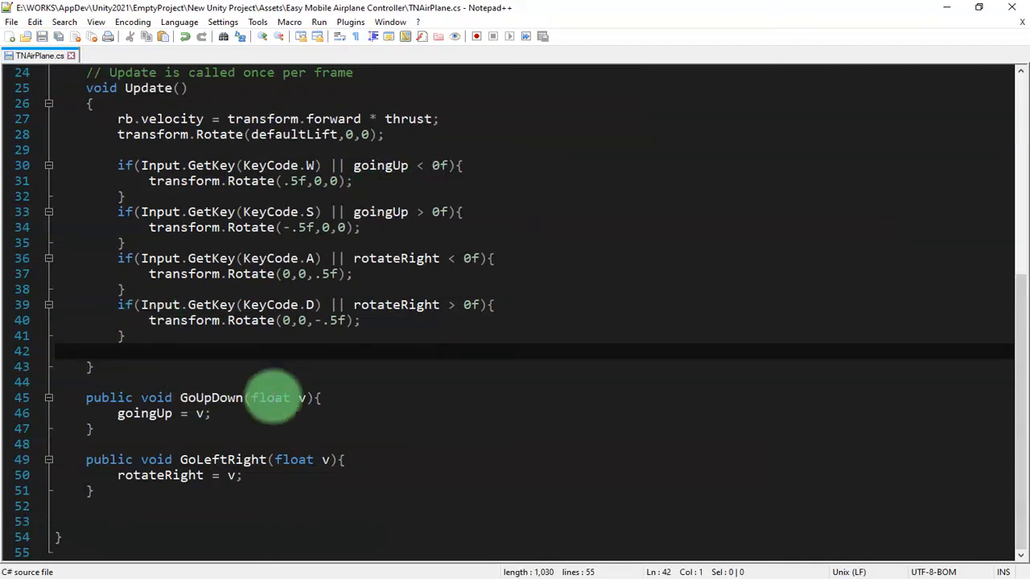
scroll(298, 402, up, 8)
scroll(296, 394, down, 8)
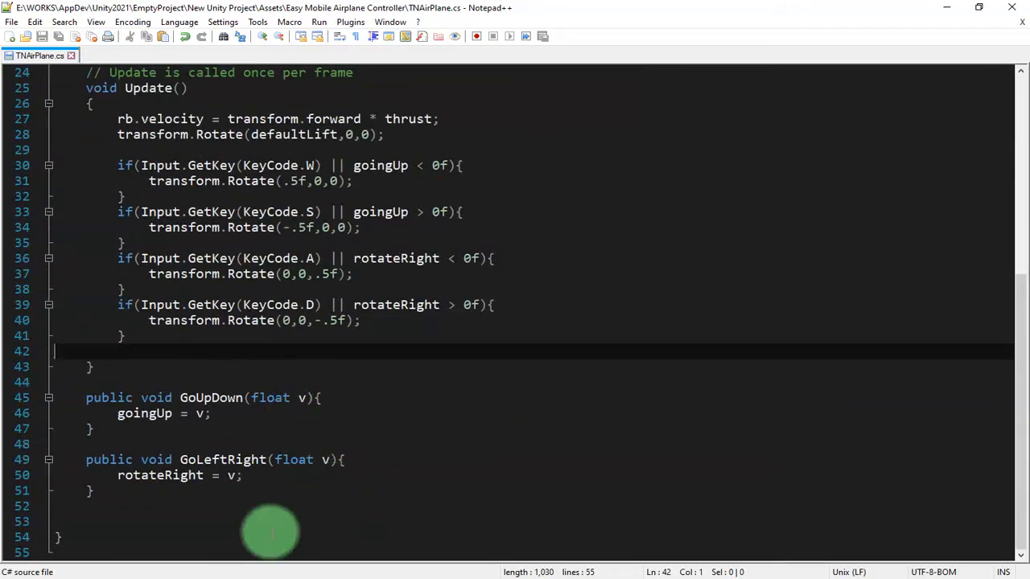
click(533, 364)
- Switch to Unity and rename the SlideLeft button under Canvas to RotateLeft
key(alt+Tab)
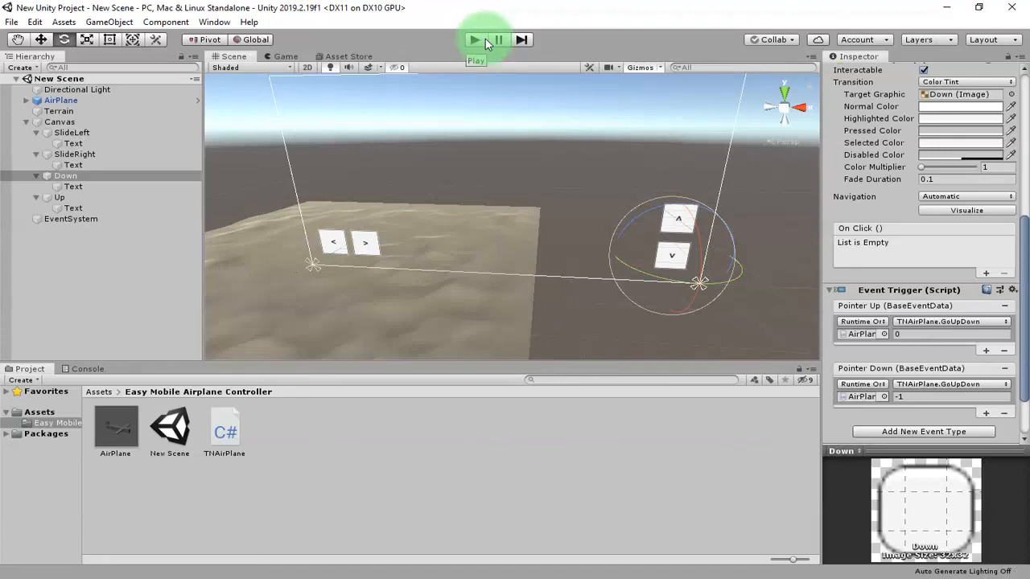
click(334, 243)
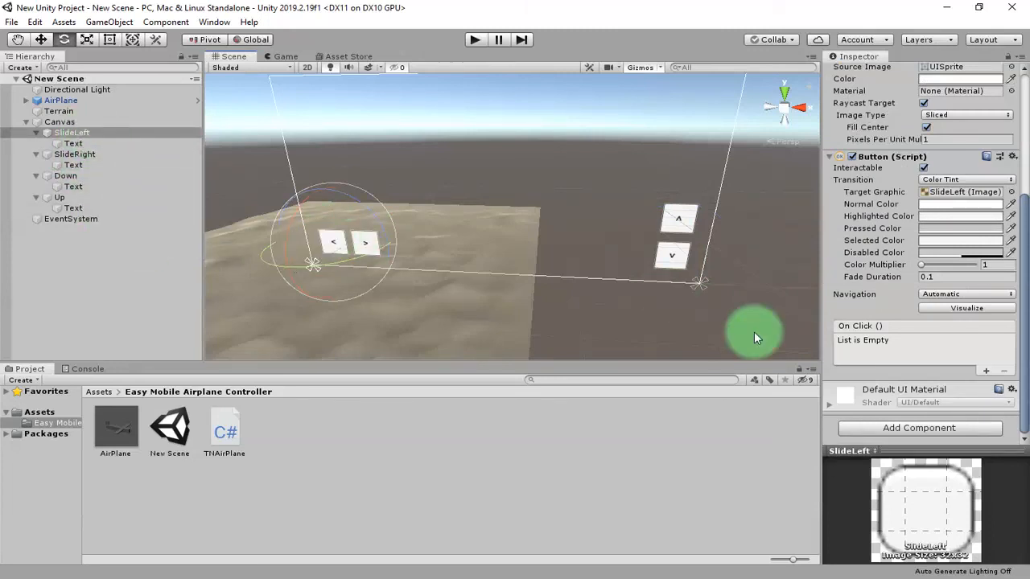
click(68, 134)
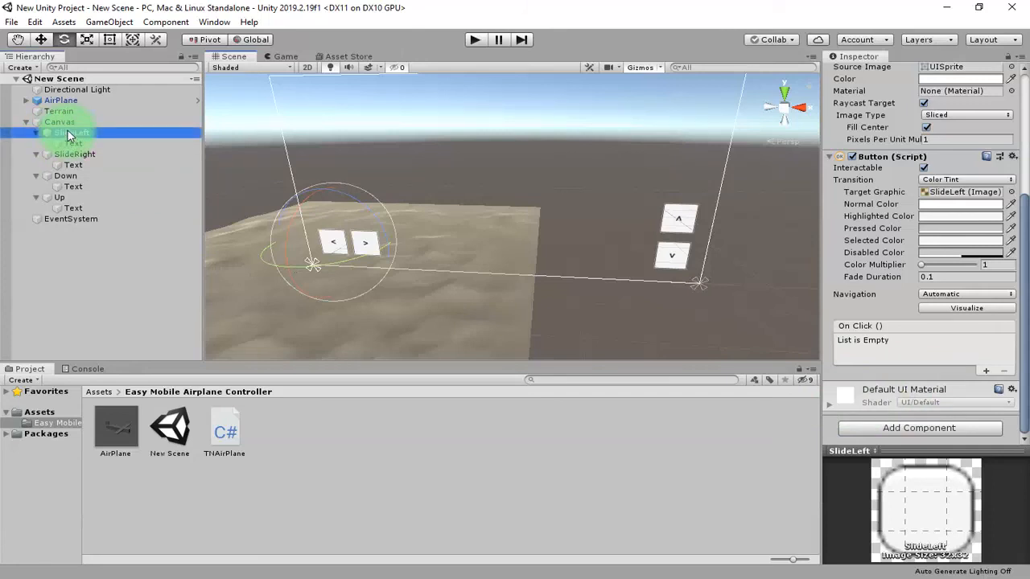
click(72, 132)
click(71, 133)
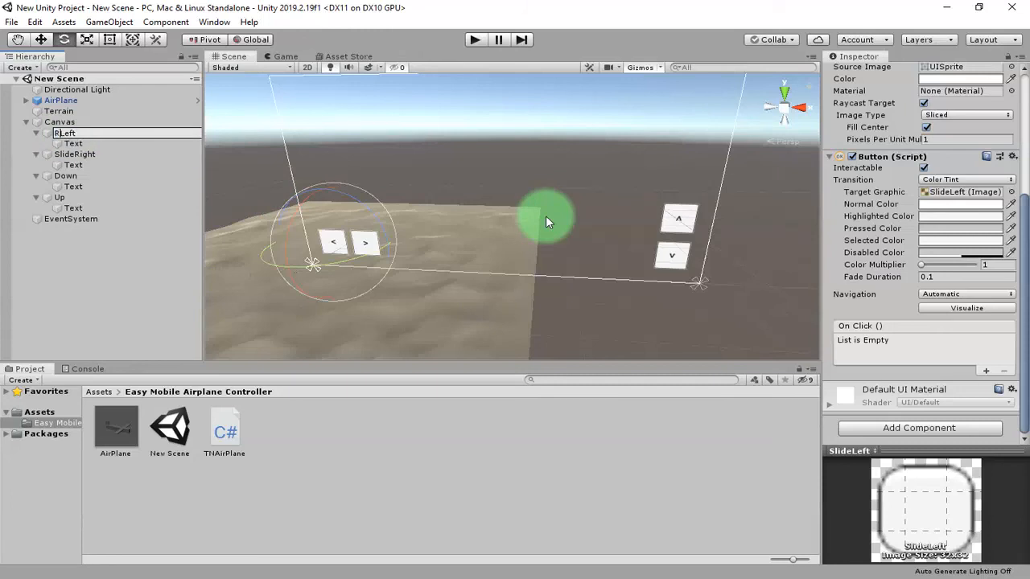
text(Rotate)
key(Return)
- Rename the SlideRight button under Canvas to RotateRight
click(71, 155)
click(77, 153)
click(70, 156)
key(shift+Home)
text(Rotate)
key(Return)
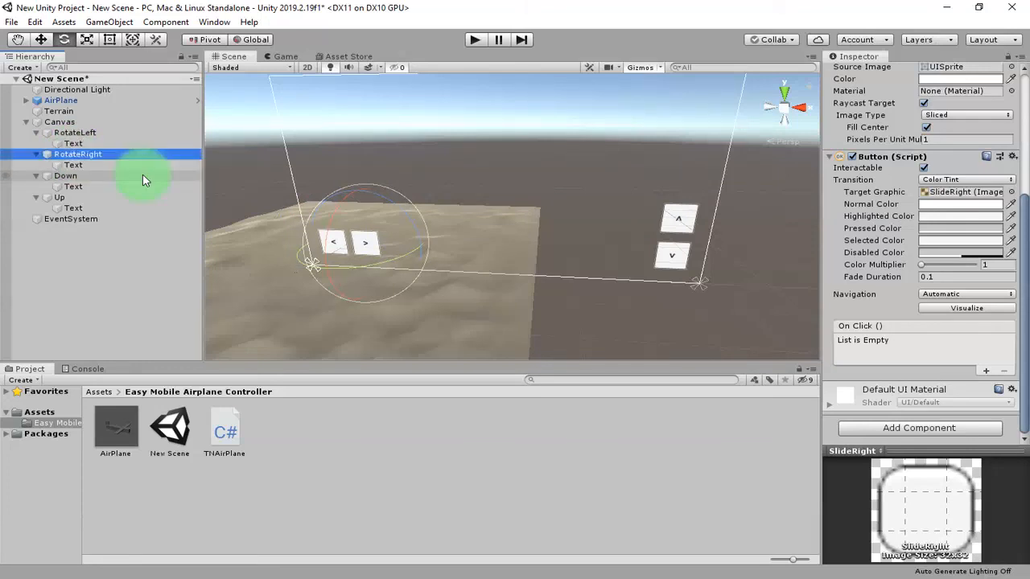
- Add an Event Trigger component with a PointerDown event to the RotateLeft button
click(74, 133)
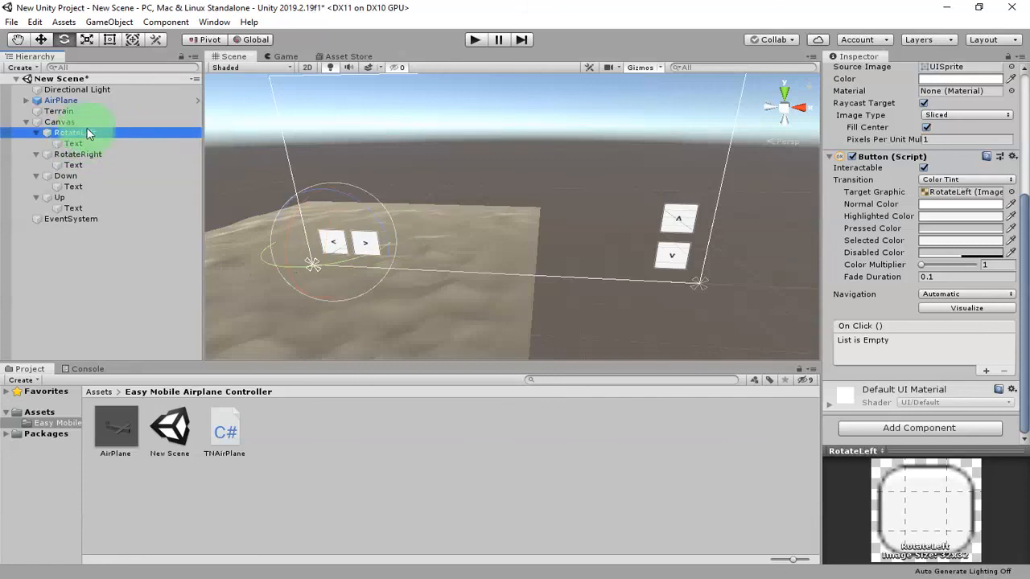
click(869, 426)
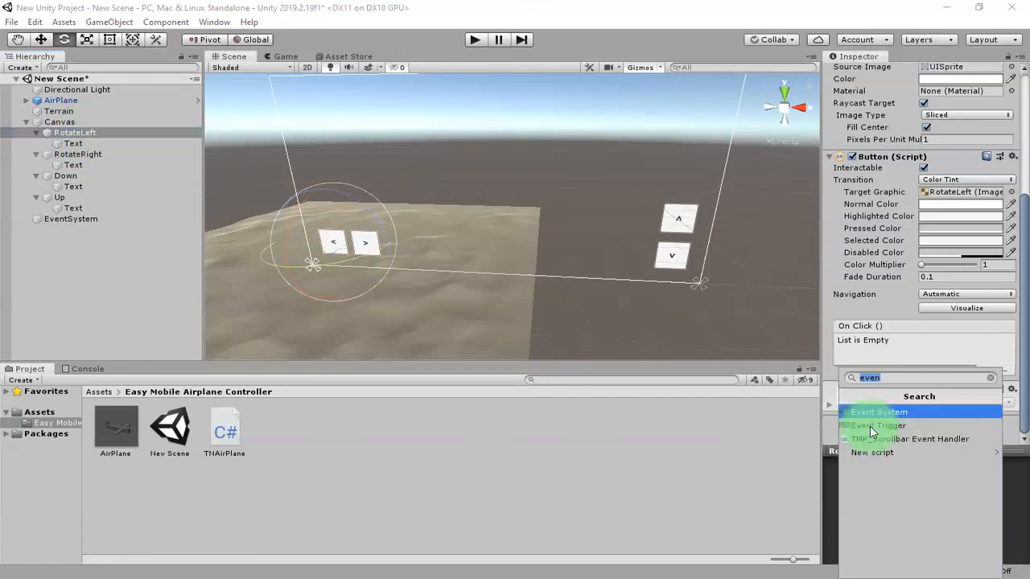
click(881, 425)
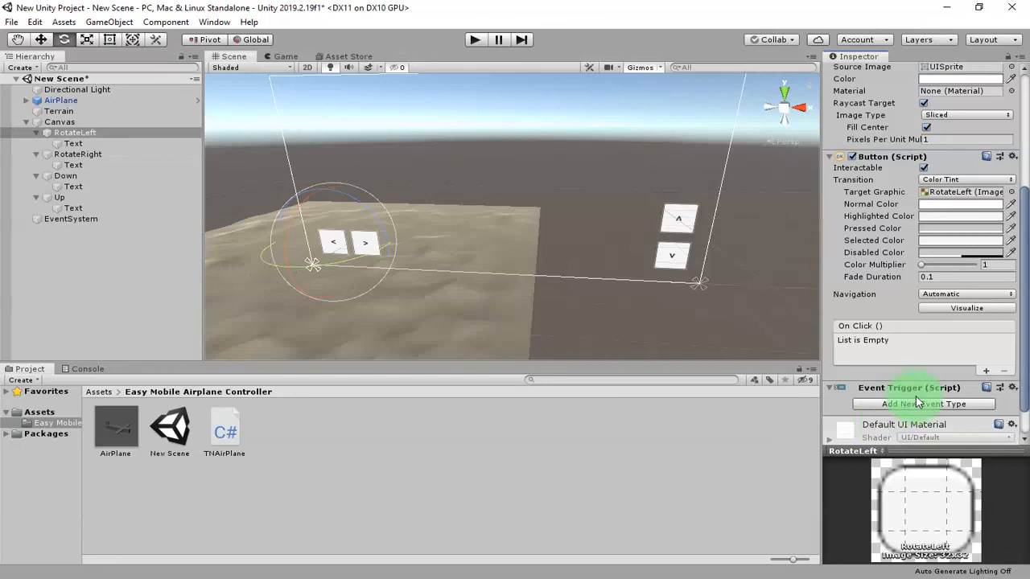
scroll(917, 386, down, 1)
click(901, 370)
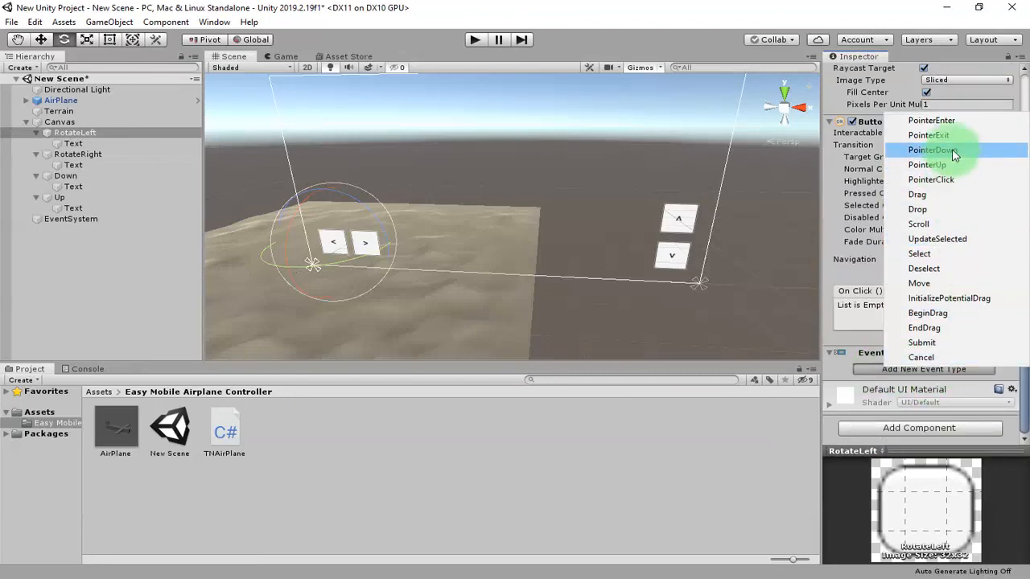
click(952, 152)
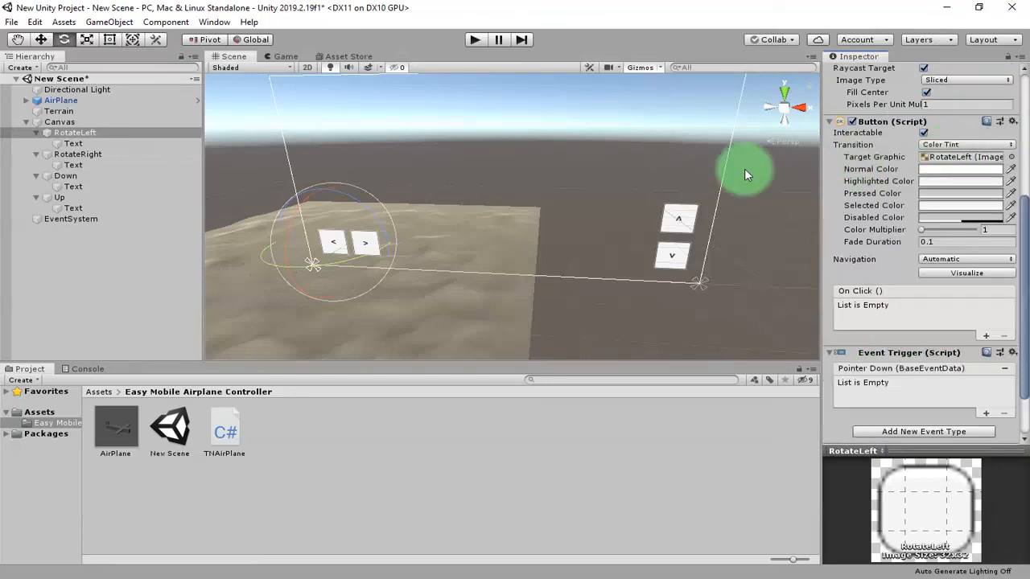
- Make RotateLeft's Pointer Down event call TNAirPlane.GoLeftRight on the AirPlane object with the value -1
click(987, 414)
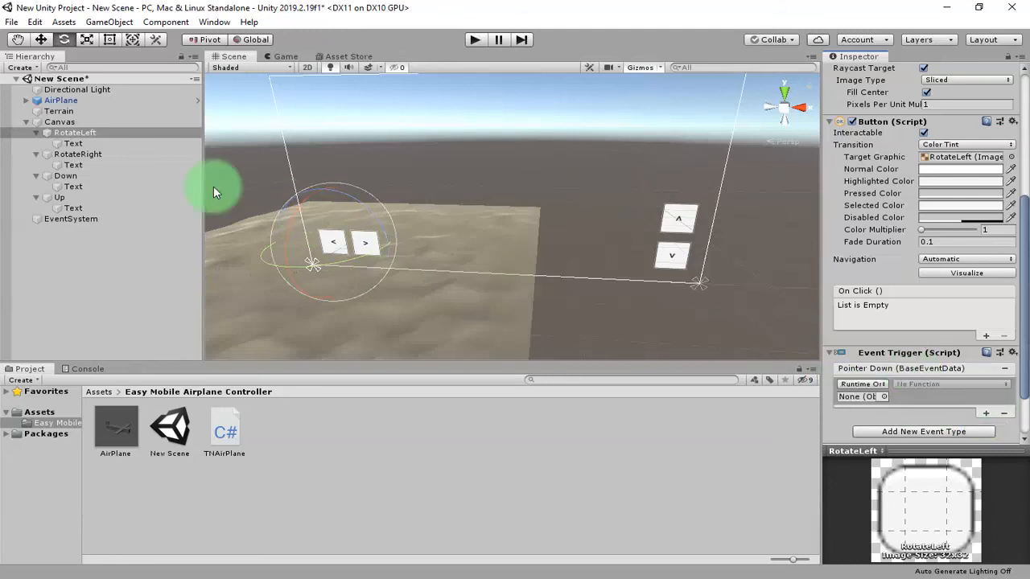
drag(59, 100, 869, 398)
click(951, 384)
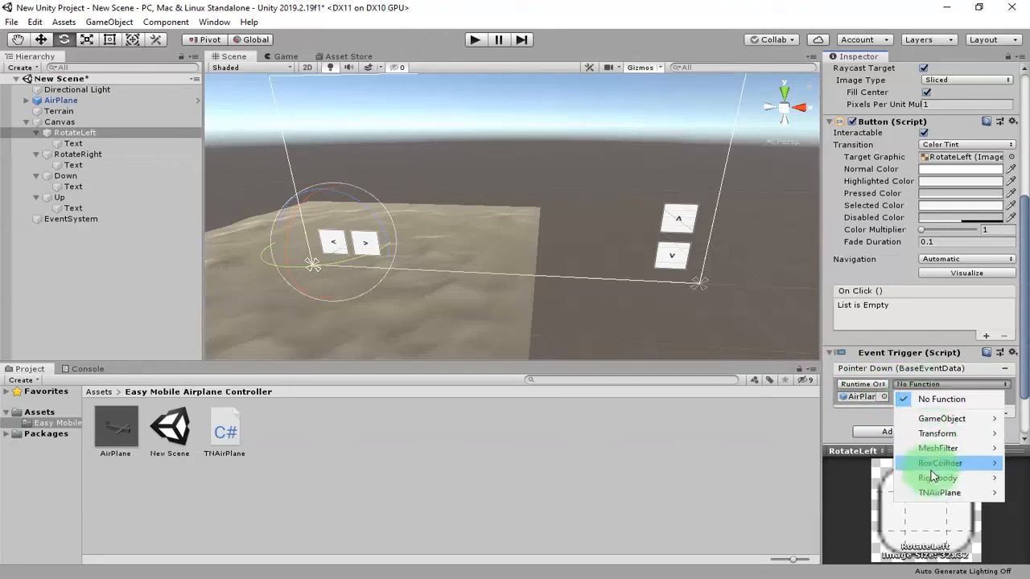
mouse_move(936, 493)
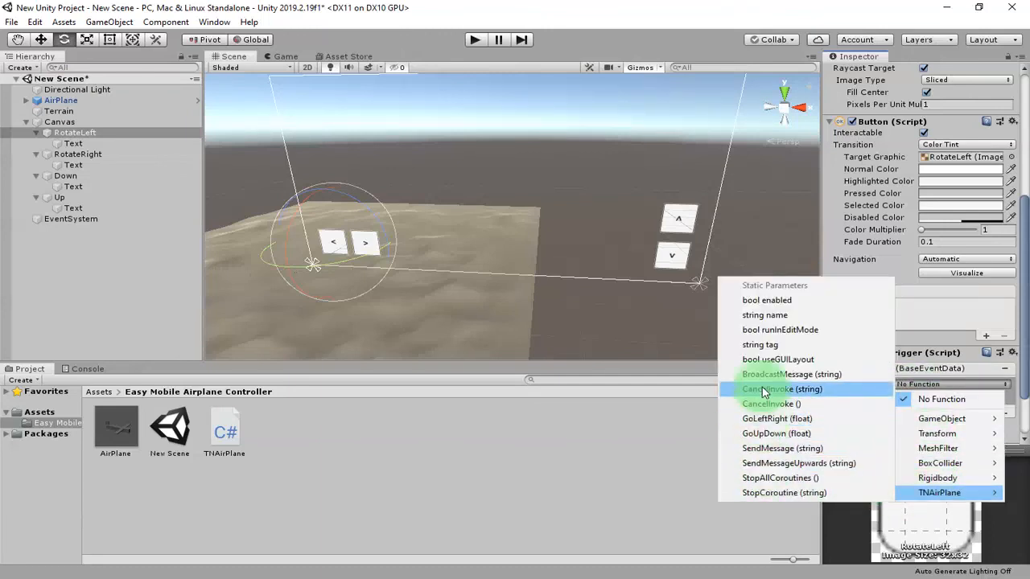
click(786, 420)
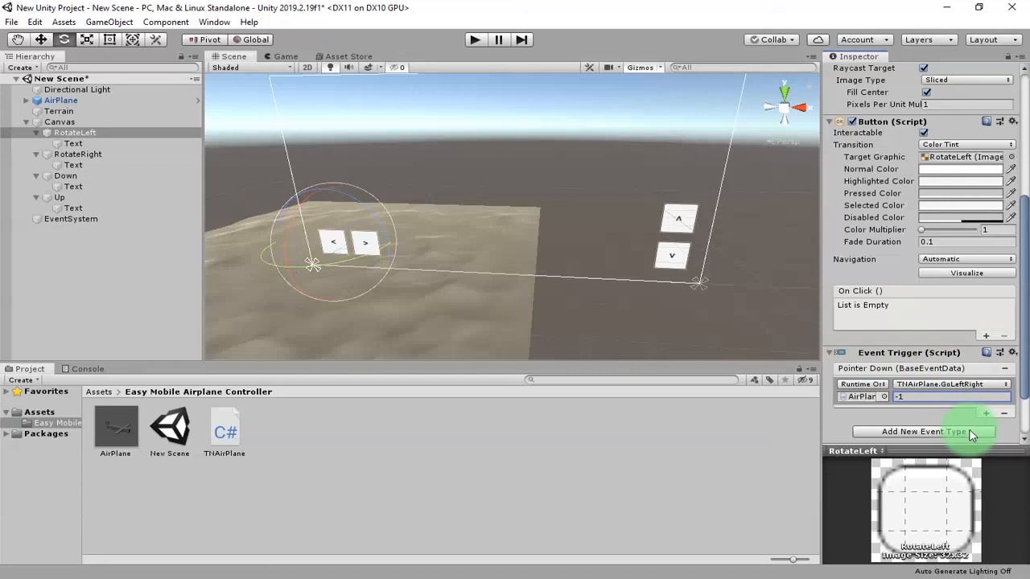
- Add a PointerUp event to RotateLeft that calls TNAirPlane.GoLeftRight on AirPlane with the value 0, and save the scene
click(971, 432)
click(970, 228)
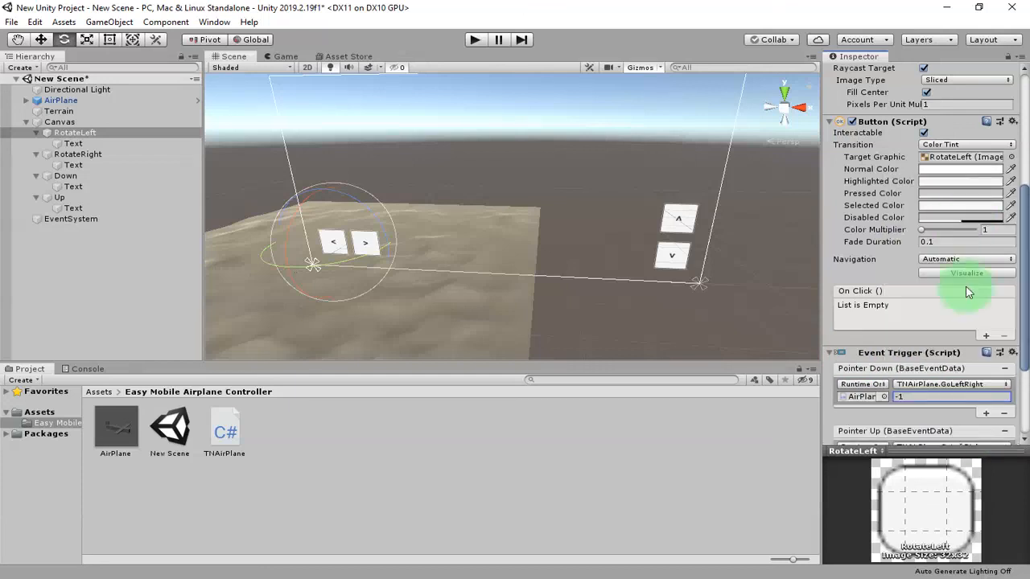
scroll(978, 406, down, 3)
click(928, 338)
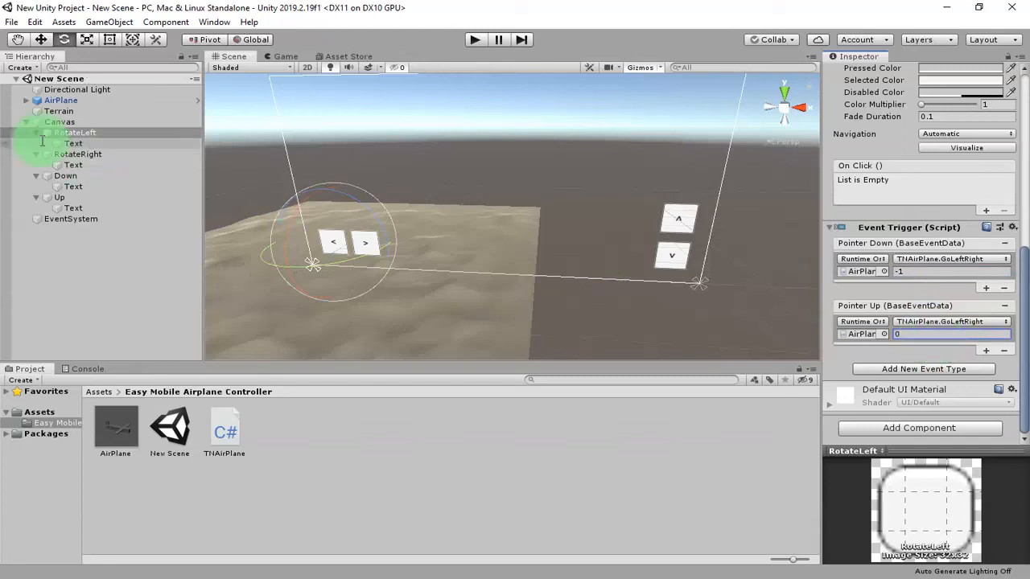
- Add an Event Trigger component with a PointerDown event to the RotateRight button
click(78, 155)
click(925, 428)
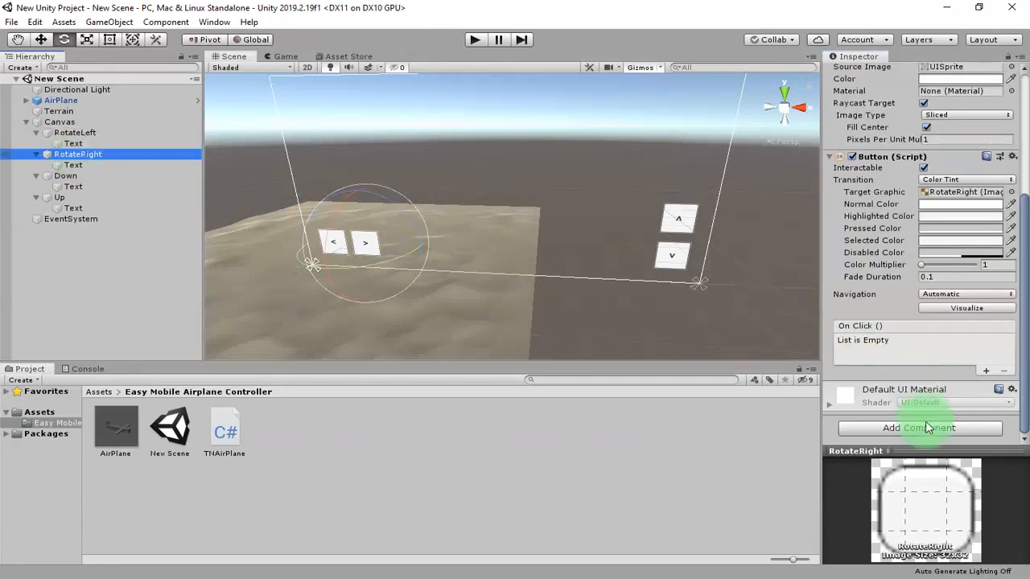
click(873, 426)
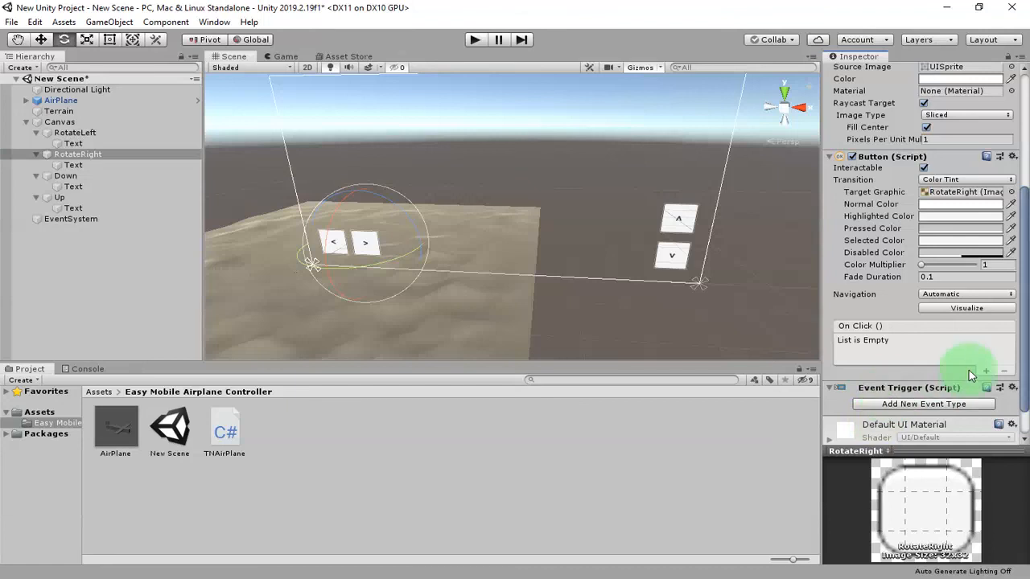
click(941, 402)
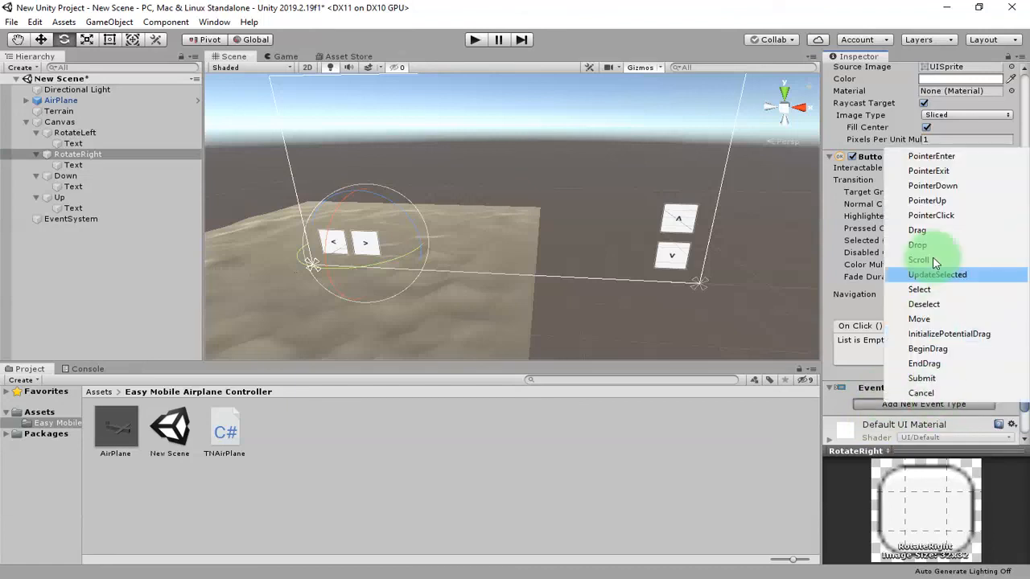
click(937, 186)
- Make RotateRight's Pointer Down event call TNAirPlane.GoLeftRight on the AirPlane object with the value 1
scroll(927, 403, down, 3)
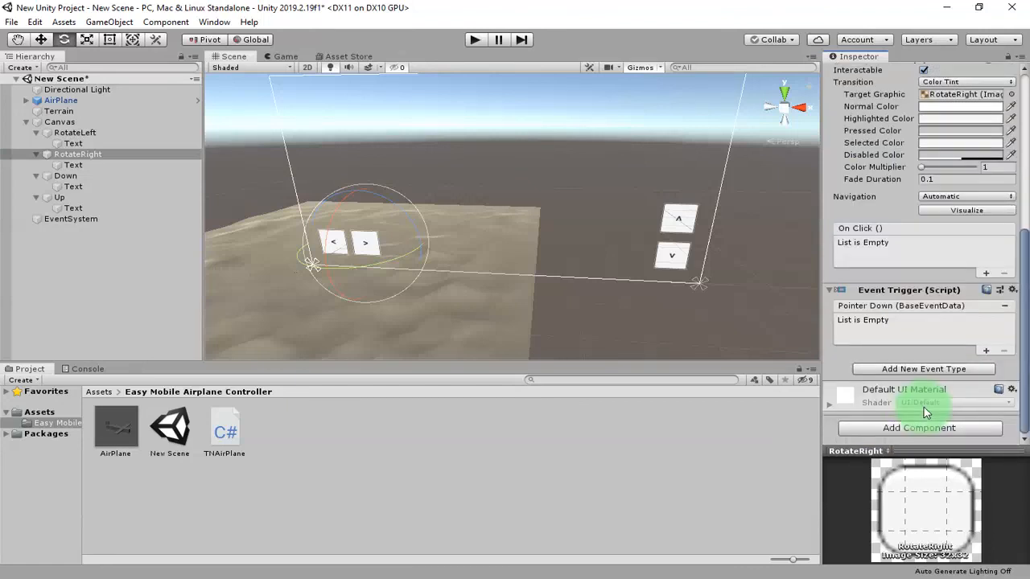
click(987, 350)
drag(61, 100, 865, 334)
click(941, 322)
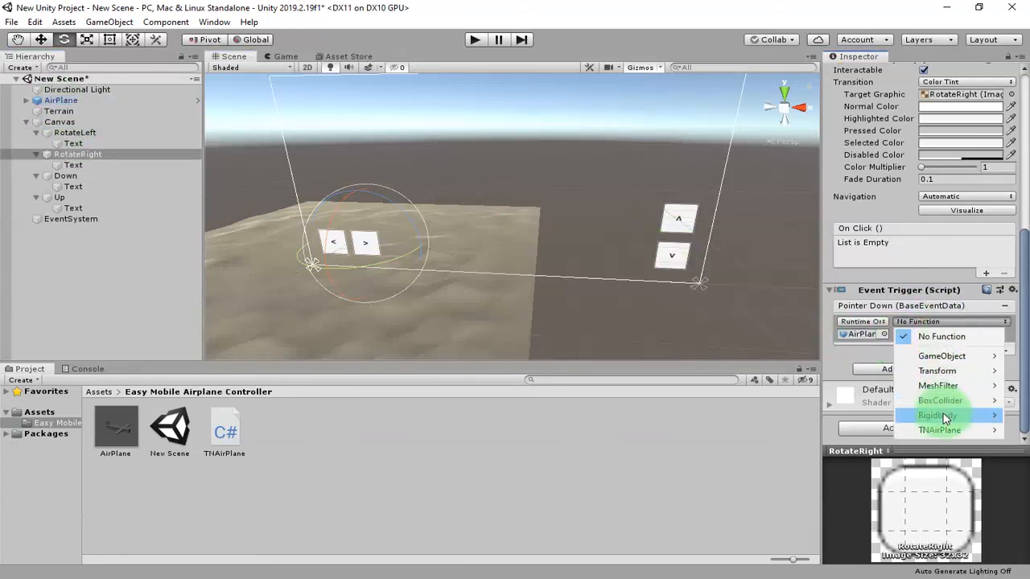
mouse_move(945, 428)
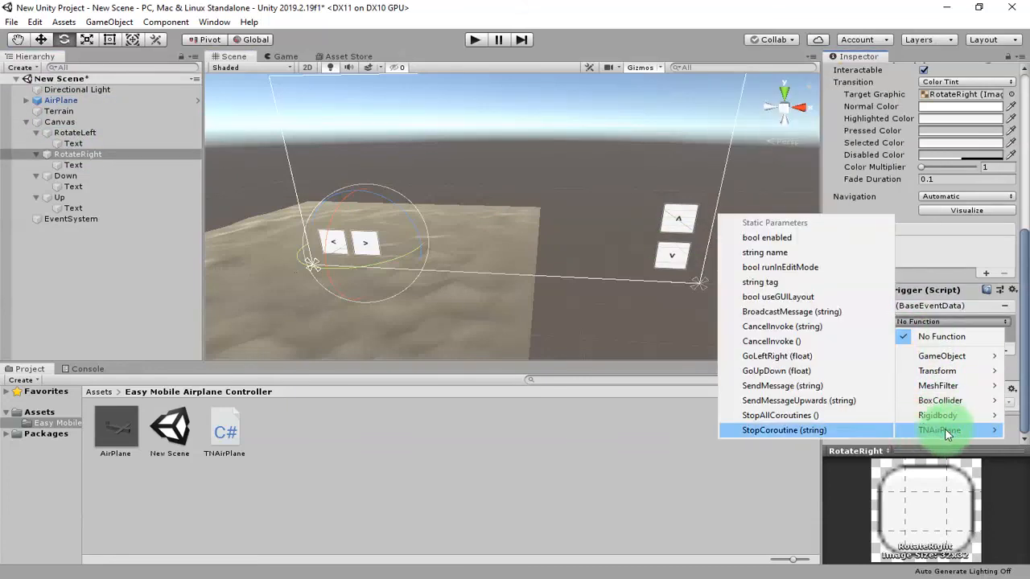
click(777, 355)
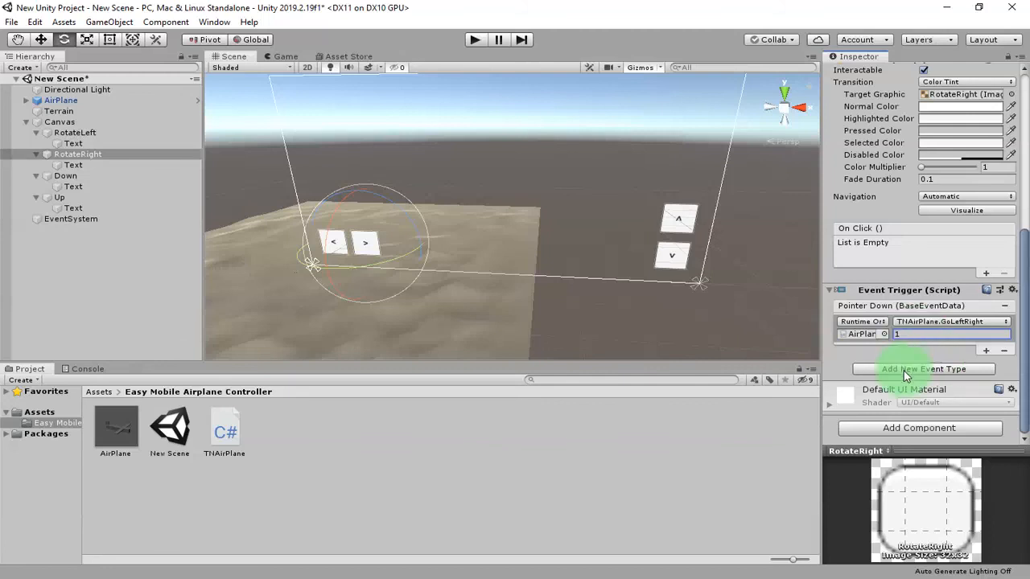
- Add a PointerUp event to RotateRight that calls TNAirPlane.GoLeftRight on AirPlane with the value 0, and save the scene
click(882, 369)
click(934, 169)
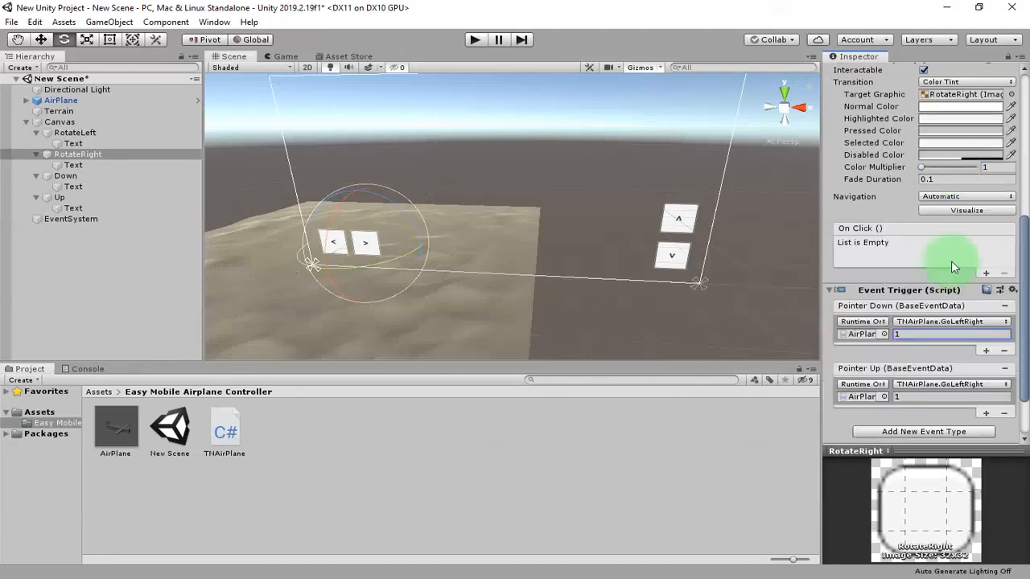
click(933, 398)
text(0)
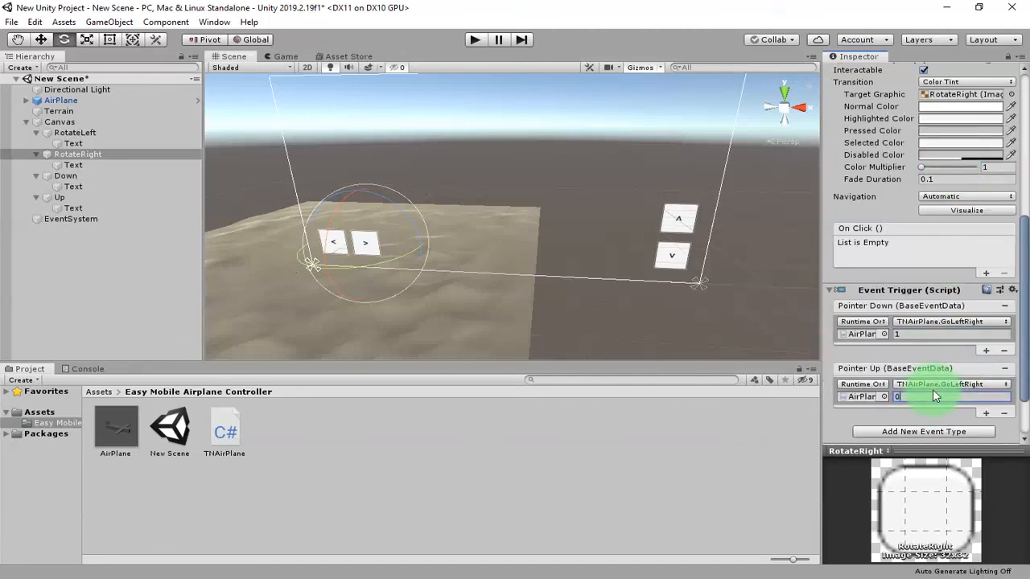
- Run the scene and test rolling the plane with the on-screen rotate left and rotate right buttons
click(473, 40)
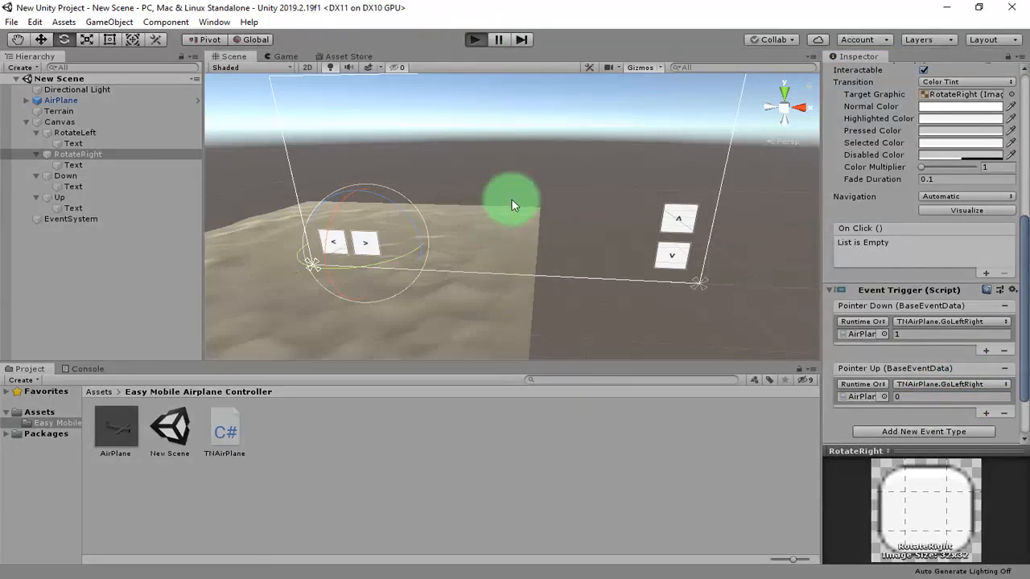
click(251, 318)
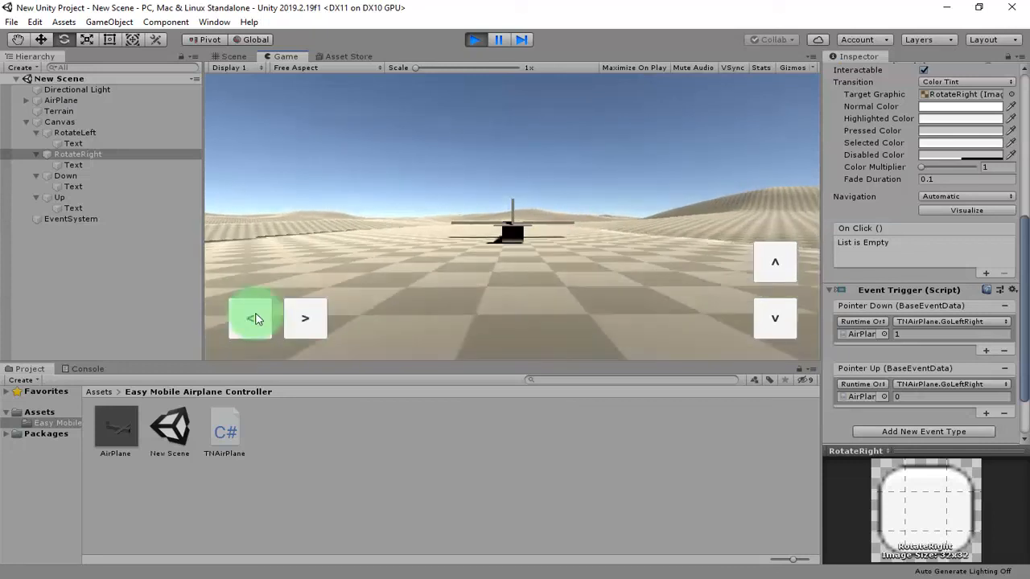
click(300, 318)
click(252, 319)
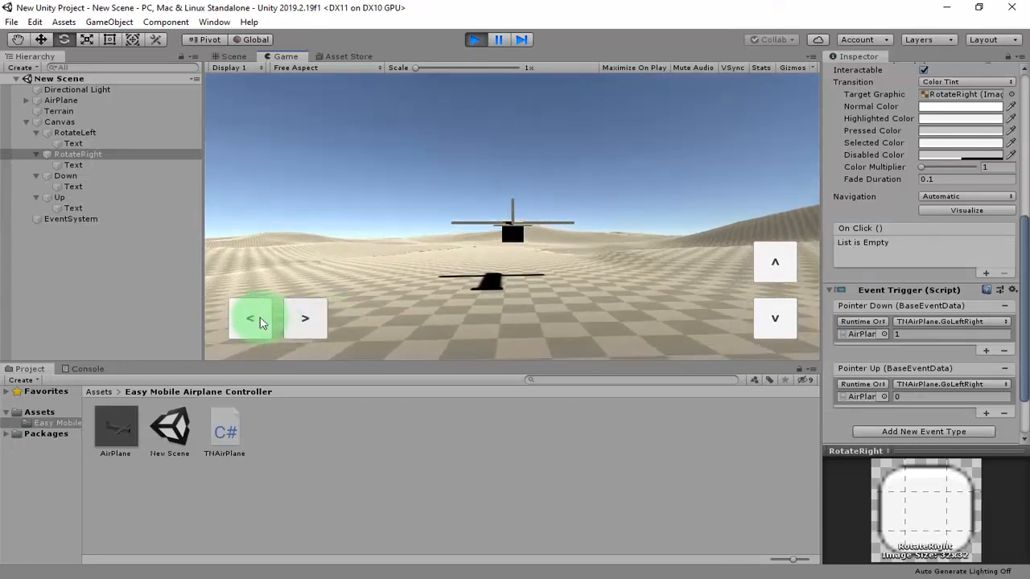
click(300, 319)
click(245, 321)
click(305, 331)
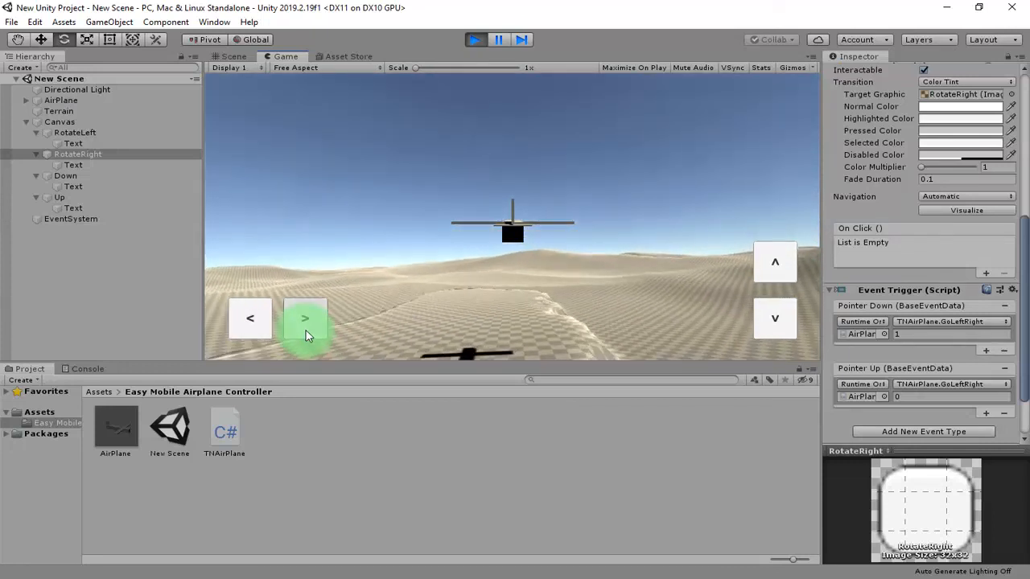
click(246, 320)
click(304, 318)
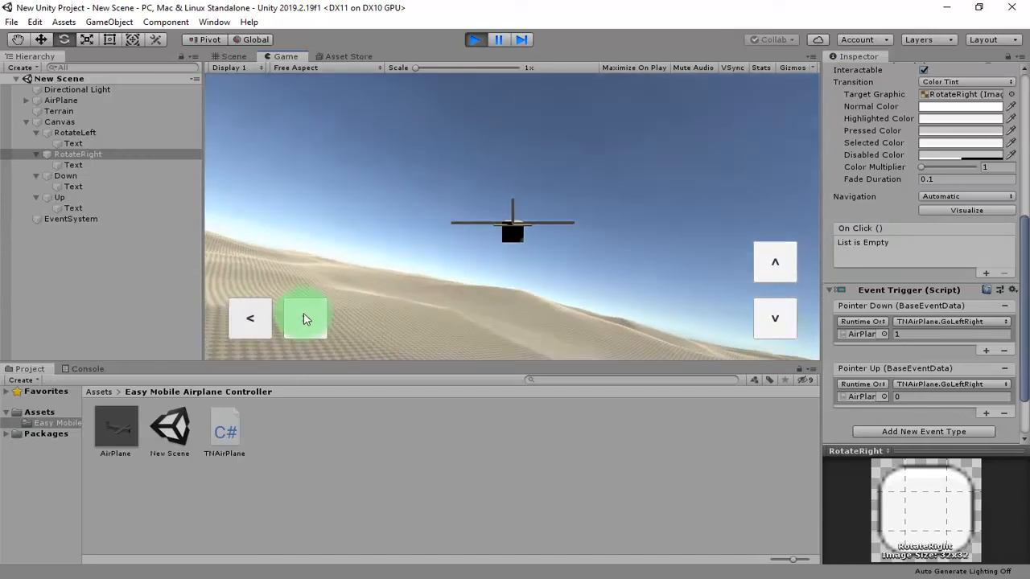
- Test the on-screen up and down buttons in the running game, including while the plane is rolled to the right
click(774, 264)
click(781, 325)
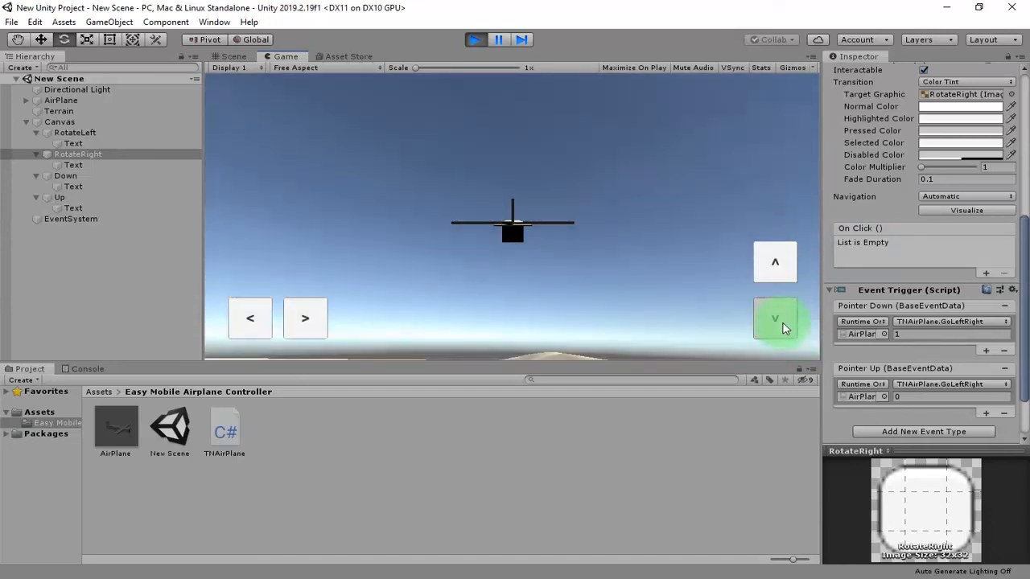
click(775, 264)
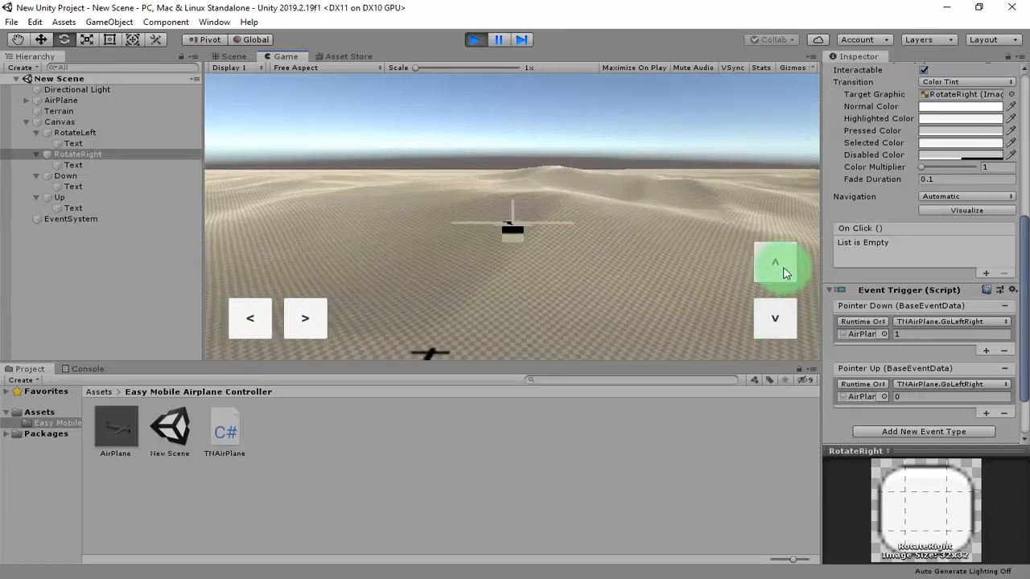
click(773, 328)
drag(309, 315, 366, 320)
click(791, 324)
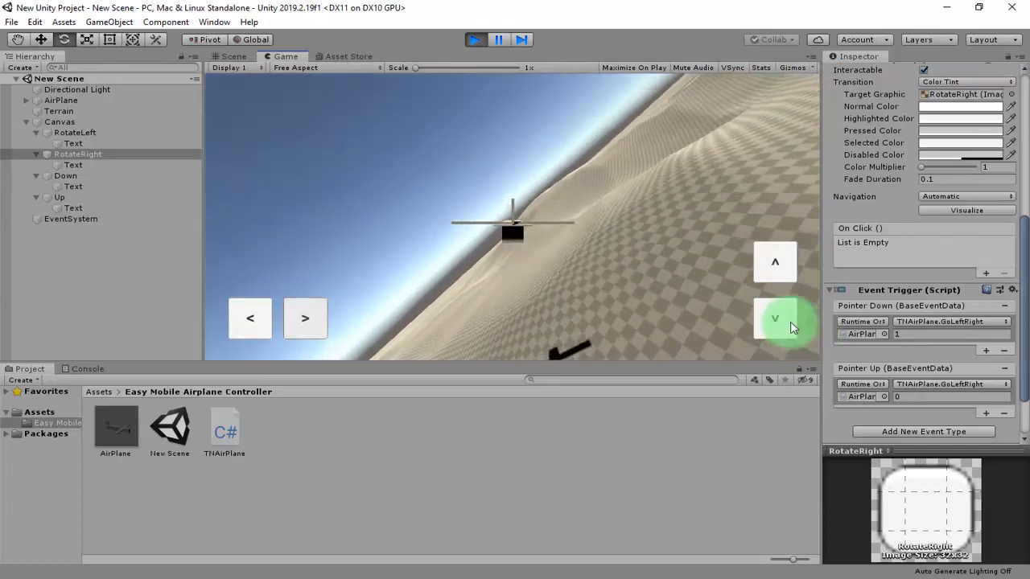
click(758, 252)
click(780, 308)
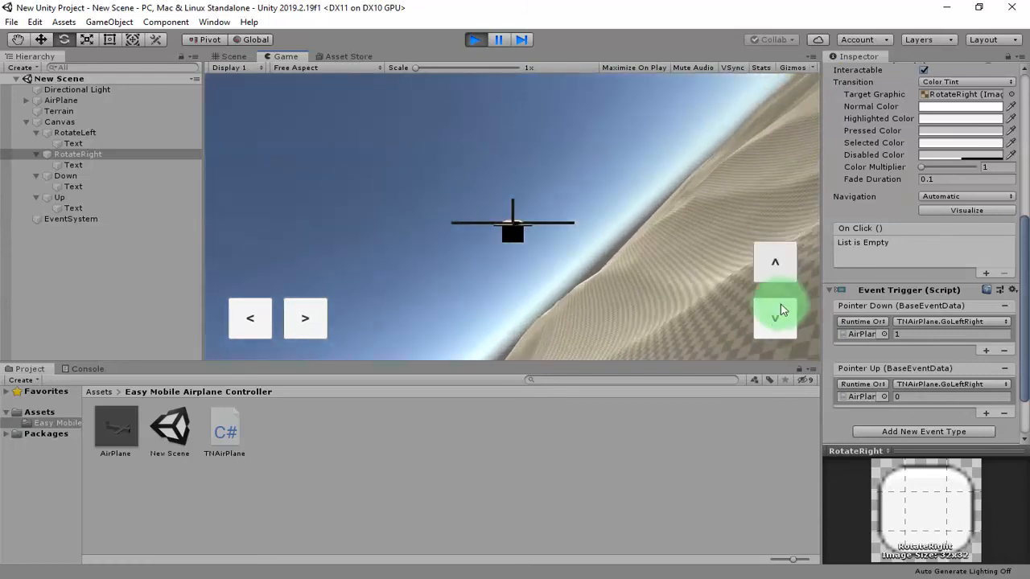
click(769, 262)
click(774, 312)
- Steer the plane by combining the rotate buttons with the up and down buttons to check roll and pitch together
drag(305, 319, 285, 321)
click(244, 321)
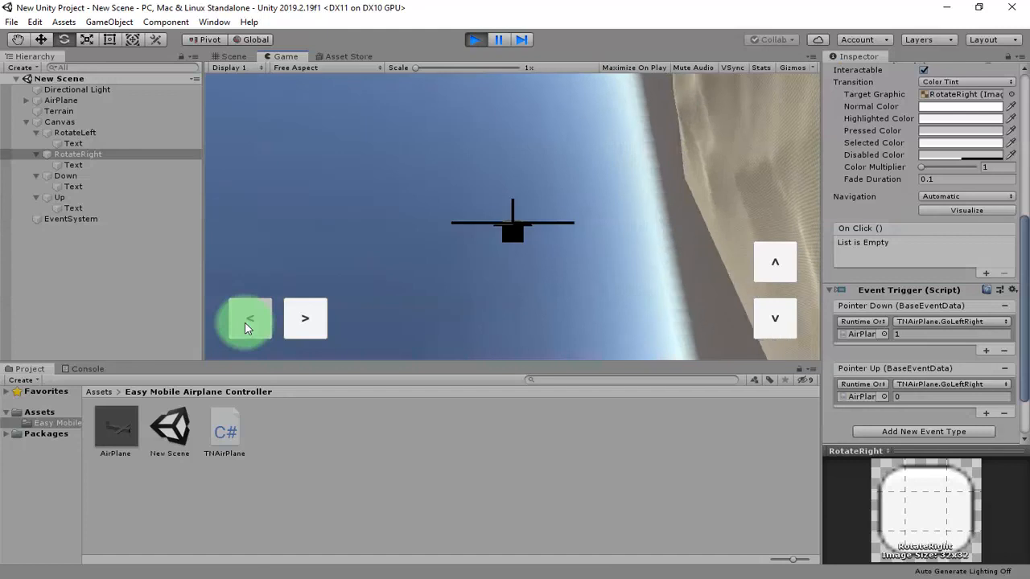
click(764, 325)
drag(793, 259, 765, 260)
click(323, 312)
click(241, 315)
click(341, 303)
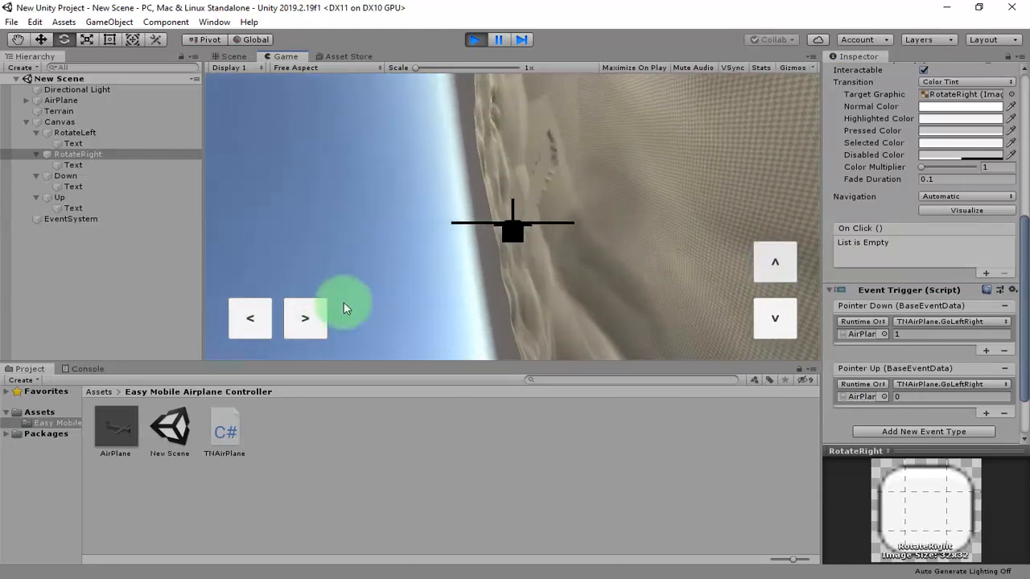
click(236, 330)
drag(236, 330, 236, 330)
drag(797, 258, 775, 265)
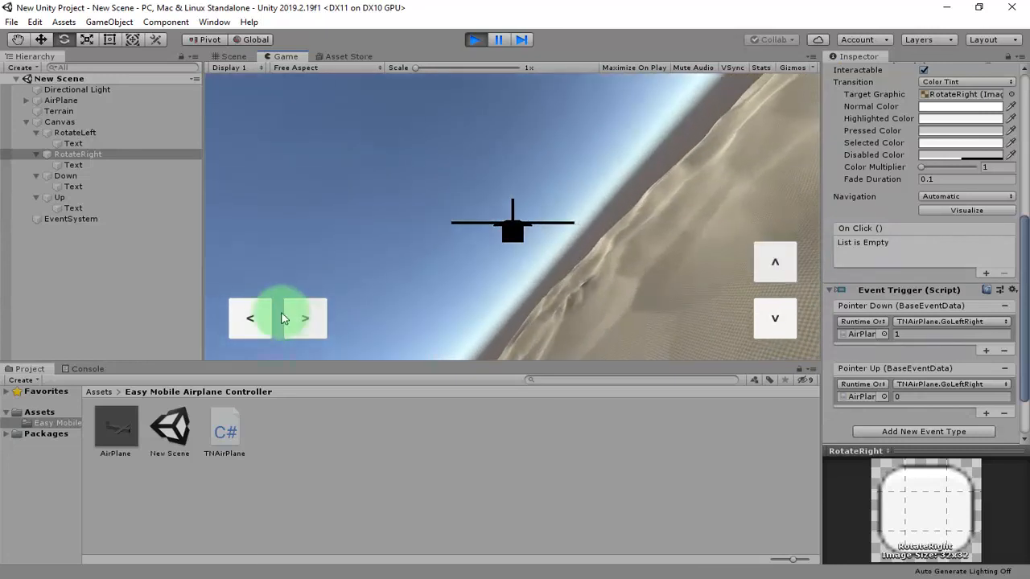
click(259, 318)
click(785, 262)
drag(782, 315, 783, 316)
mouse_move(262, 303)
mouse_down()
mouse_move(282, 310)
mouse_move(260, 314)
mouse_up()
- Alternate the up and down buttons to check which way each one pitches the plane, and stop the game
click(785, 277)
click(779, 322)
click(790, 264)
click(775, 317)
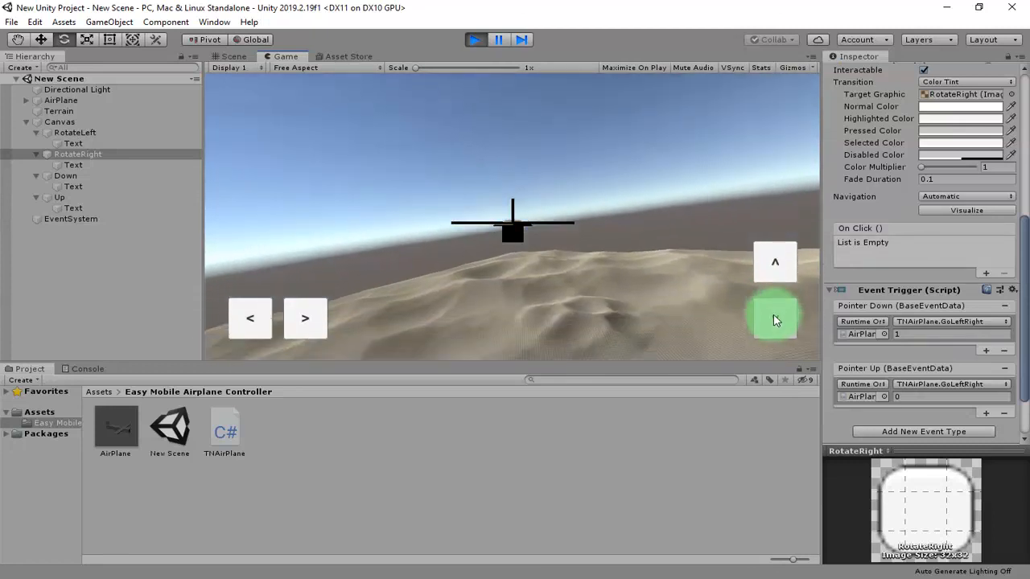
click(775, 264)
click(788, 325)
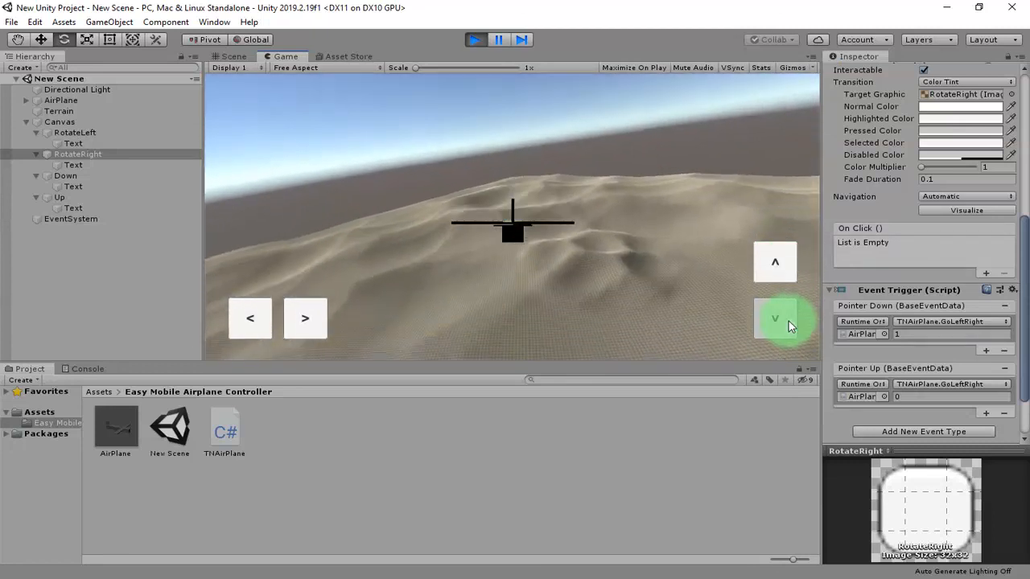
click(777, 269)
click(788, 322)
click(772, 260)
click(781, 317)
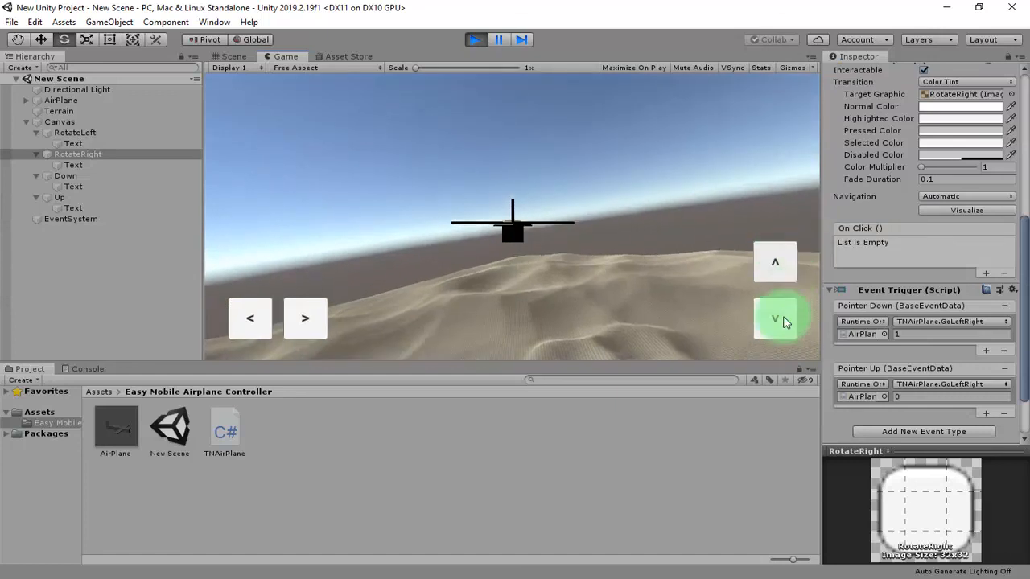
click(774, 269)
click(780, 306)
click(475, 40)
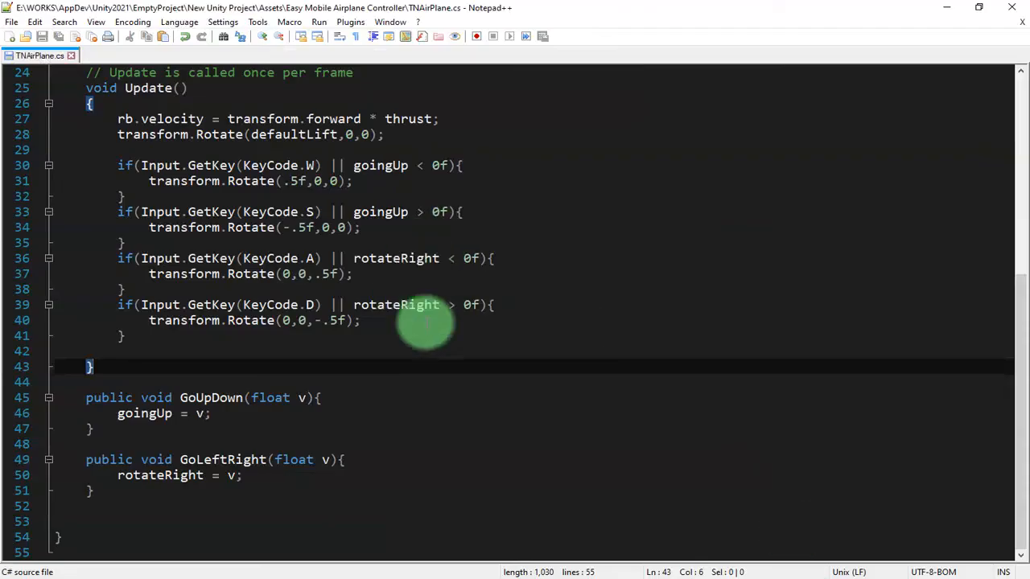
- In TNAirPlane.cs in Notepad++, change the W condition to goingUp > 0f and the S condition to goingUp < 0f, and save the script
scroll(434, 326, up, 4)
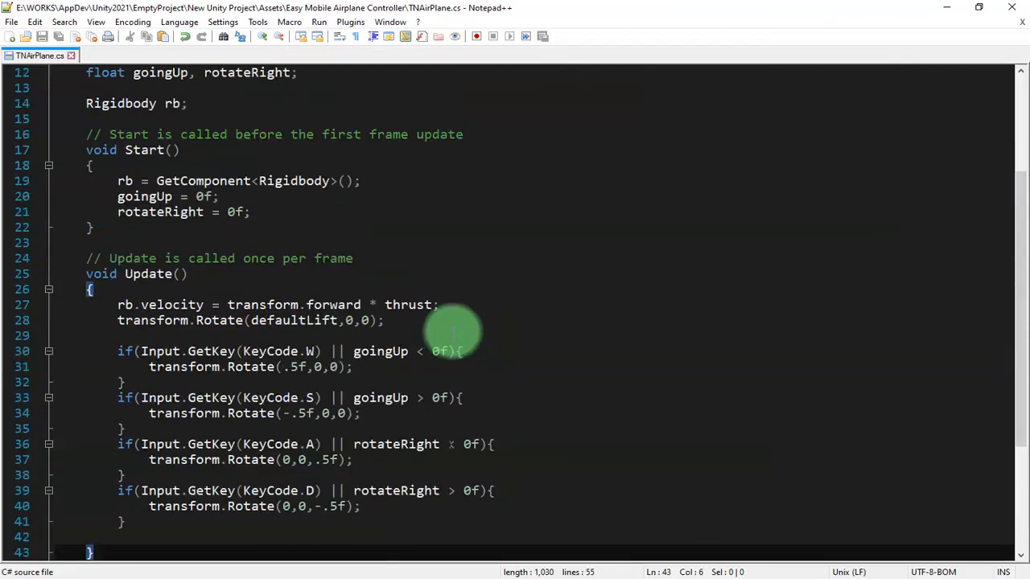
drag(427, 352, 417, 353)
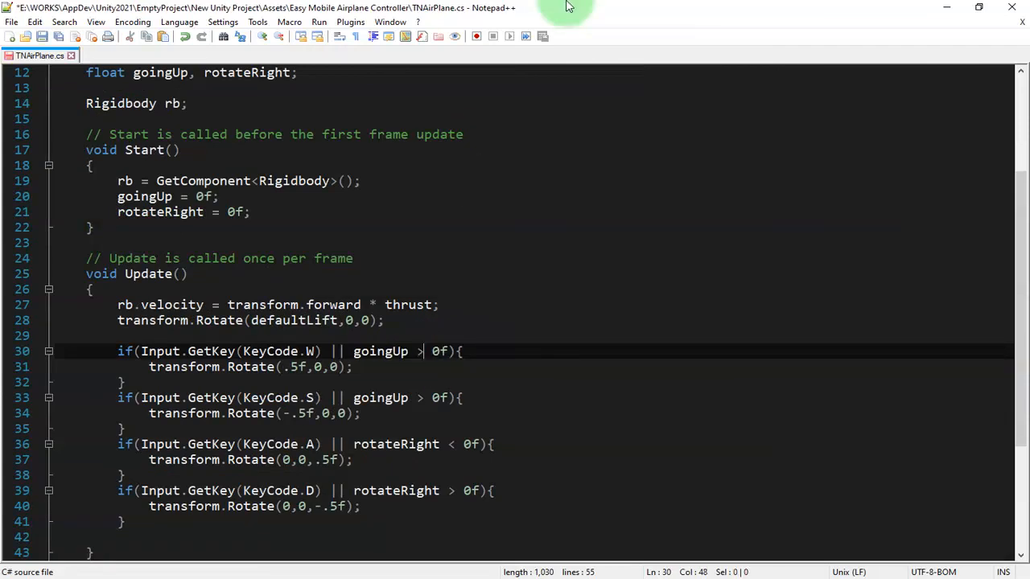
key(Down)
key(Down)
key(Down)
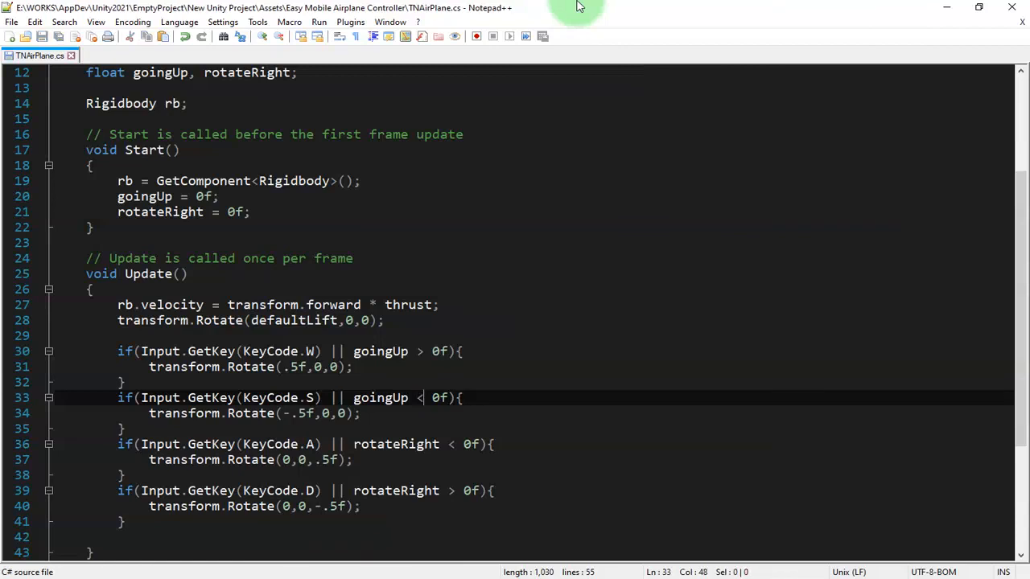
- Switch back to Unity, set the AirPlane's Thrust to 10 in the TN Air Plane script, and save the scene
click(346, 578)
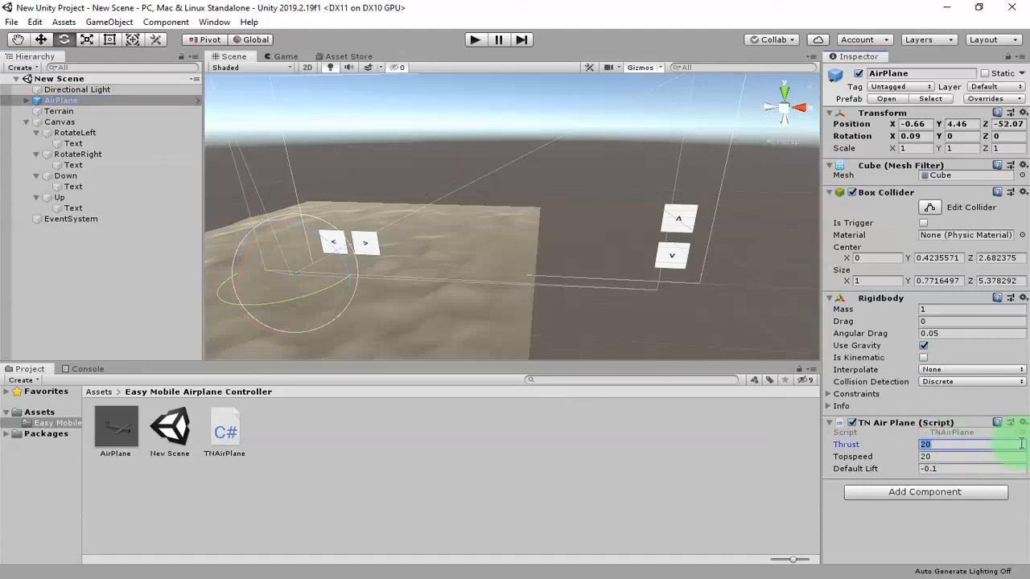
click(1018, 100)
click(1012, 200)
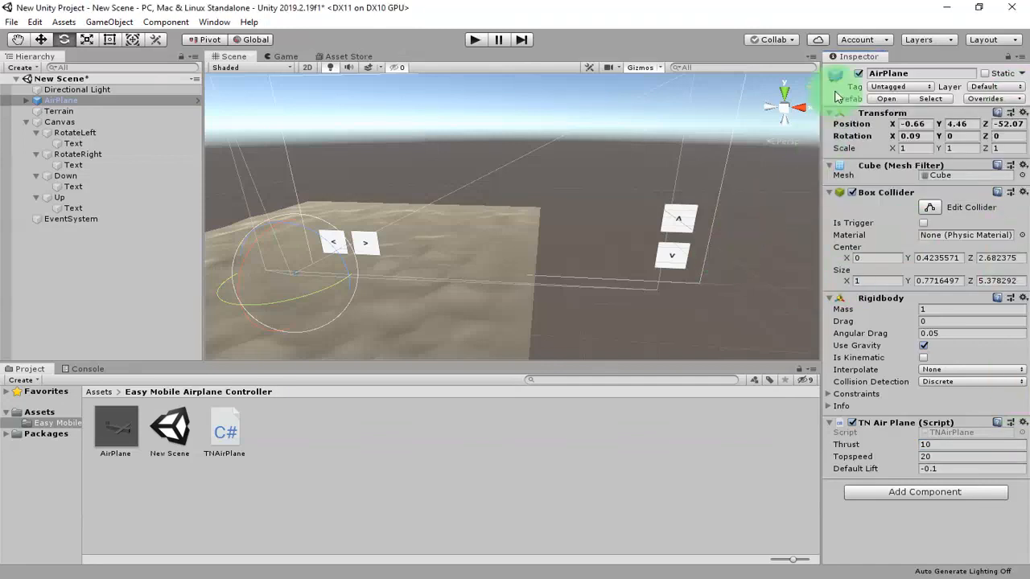
- Run the scene and test the plane's pitch with the up and down buttons and its roll with the rotate buttons
click(475, 40)
click(614, 252)
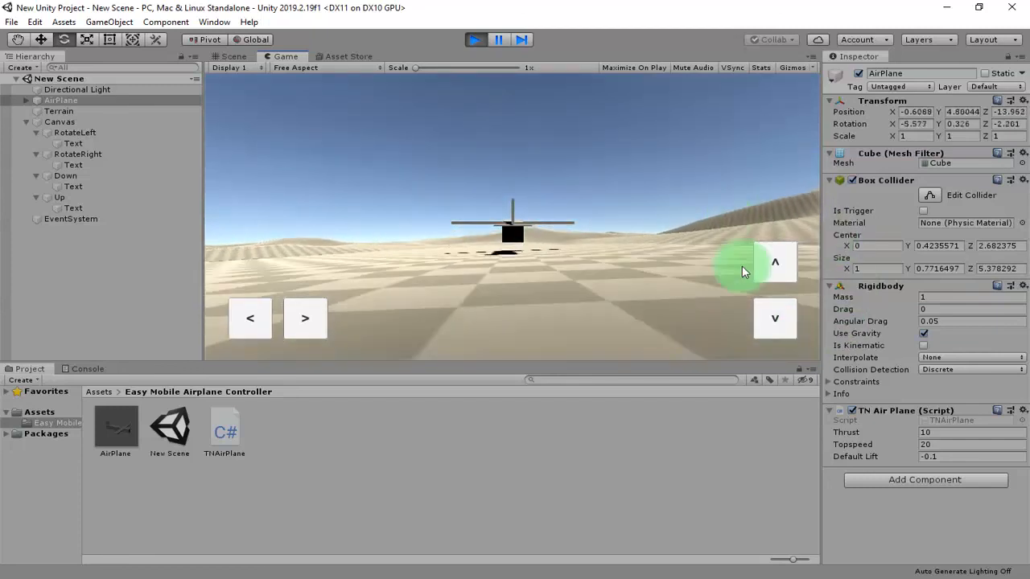
click(780, 327)
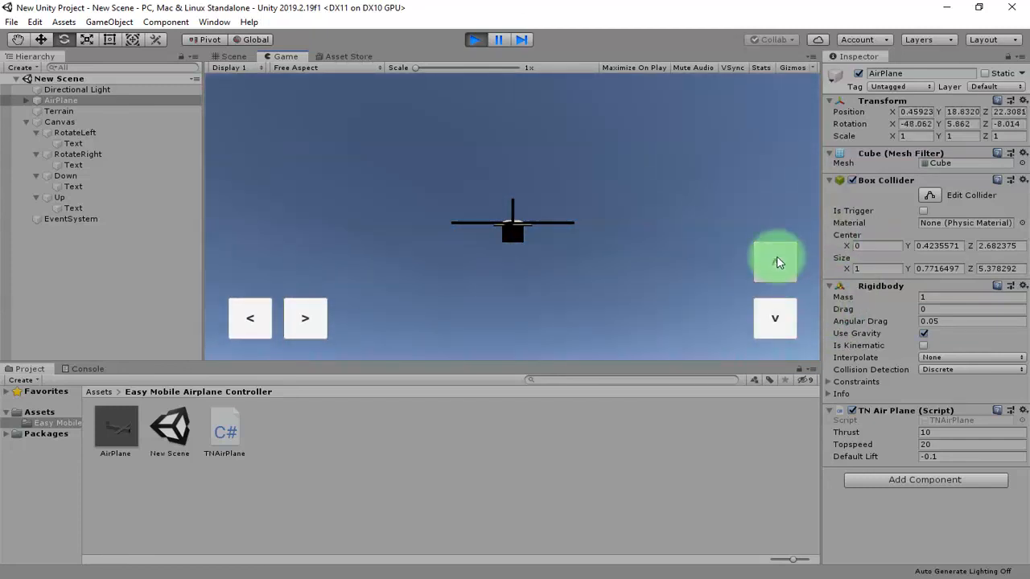
click(776, 262)
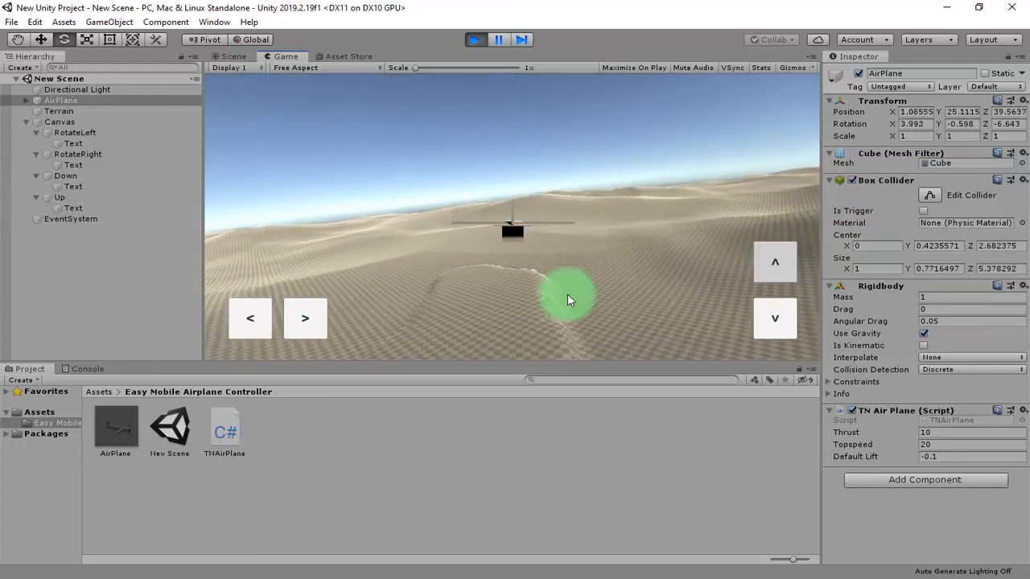
click(258, 325)
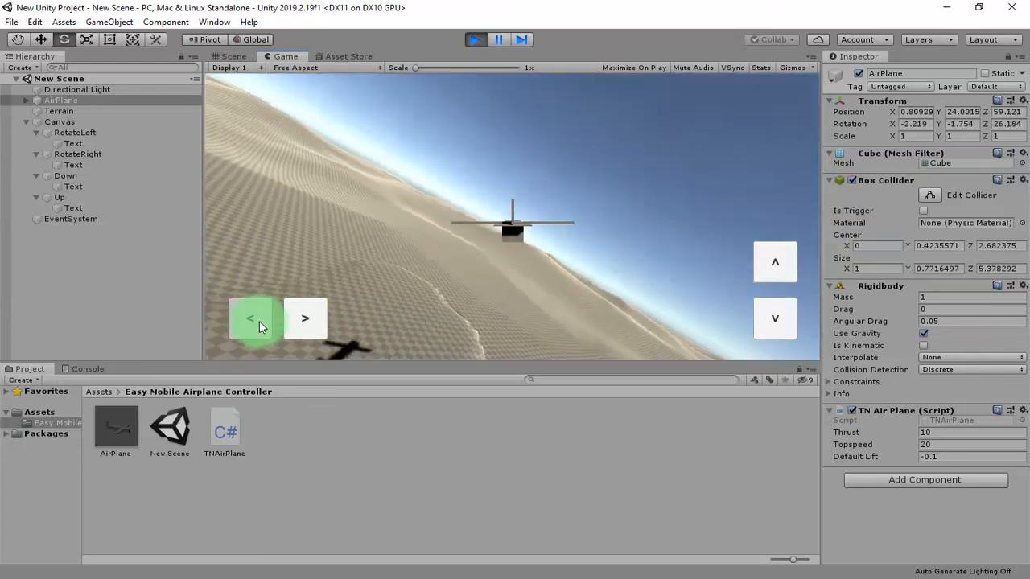
click(302, 316)
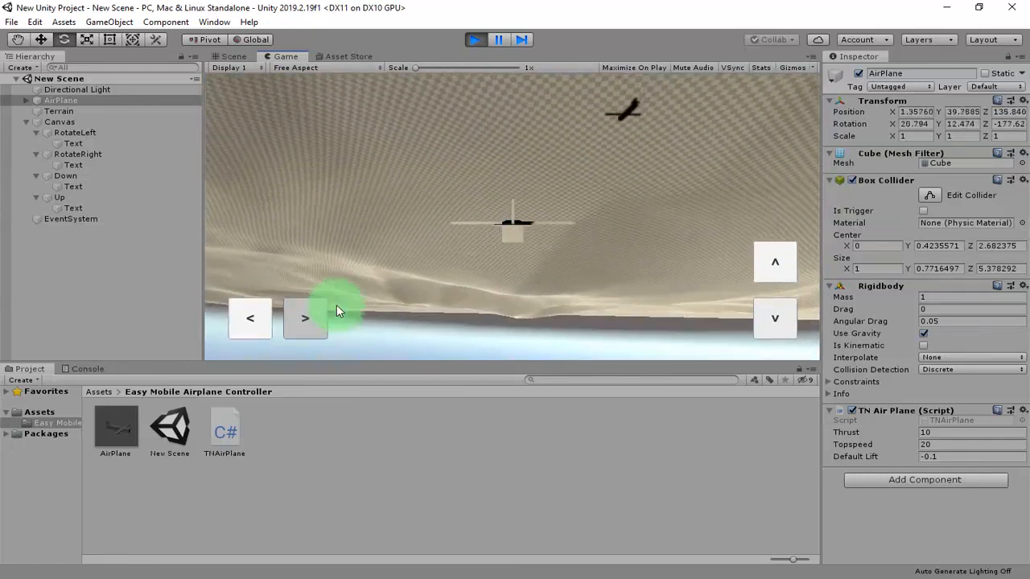
- Keep flying the plane over the terrain, alternating up, down and rotate left to check the corrected controls
click(760, 265)
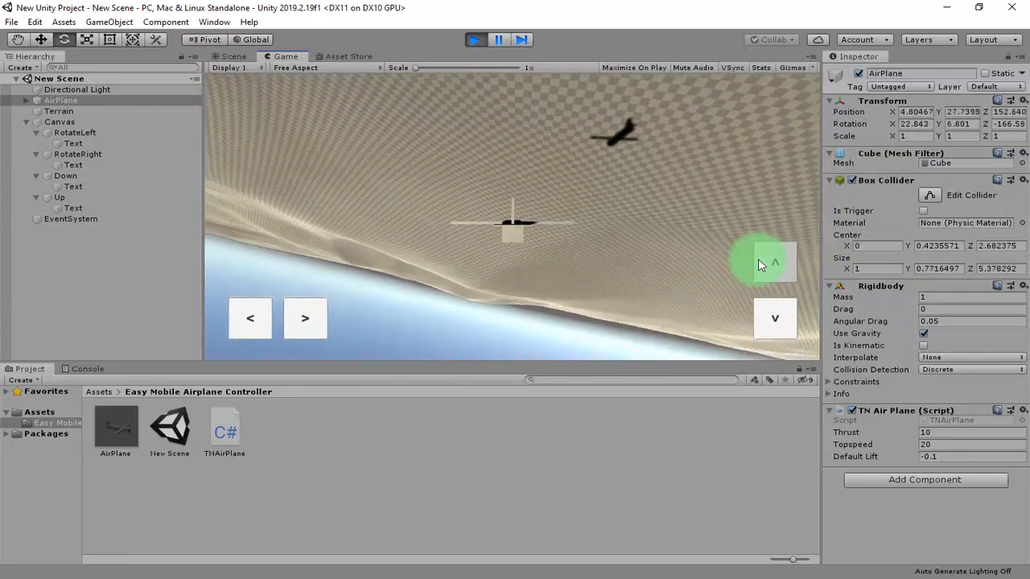
click(252, 316)
click(774, 318)
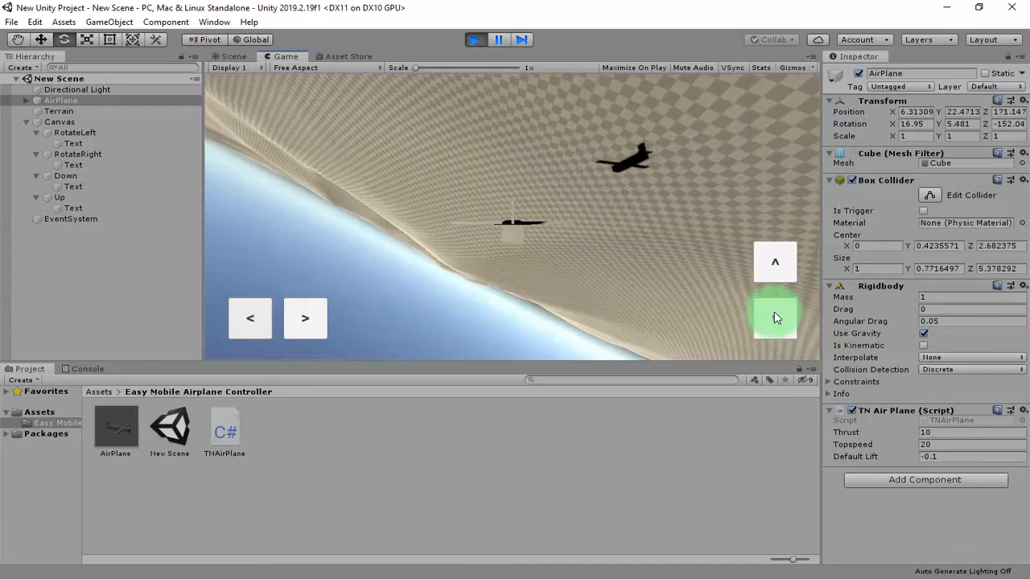
click(778, 251)
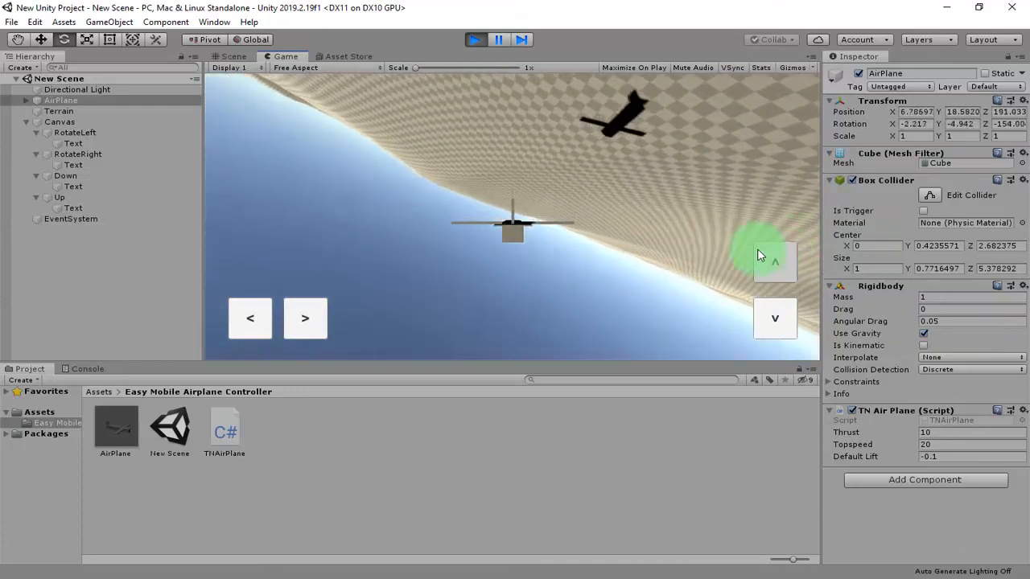
click(251, 327)
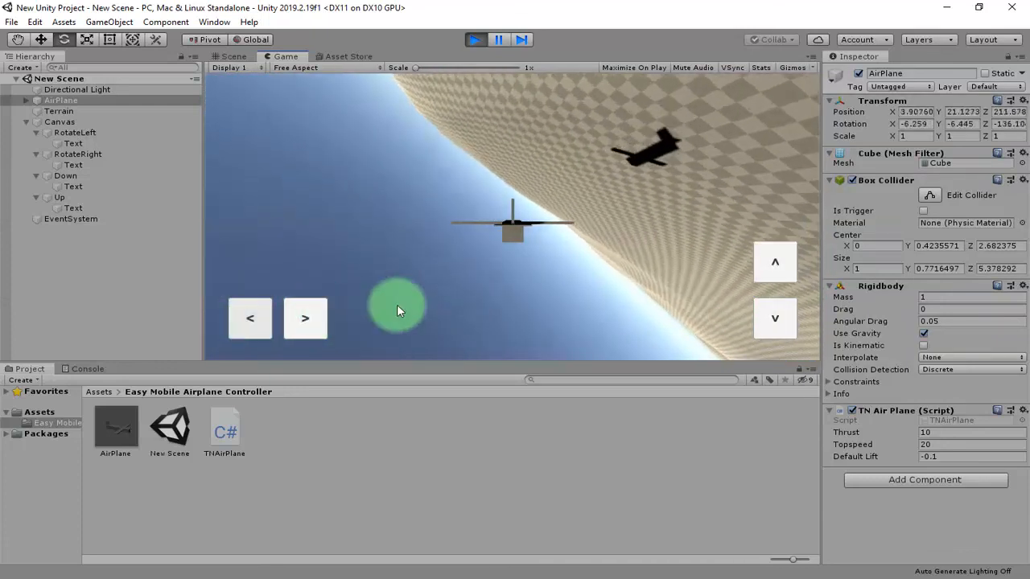
click(783, 268)
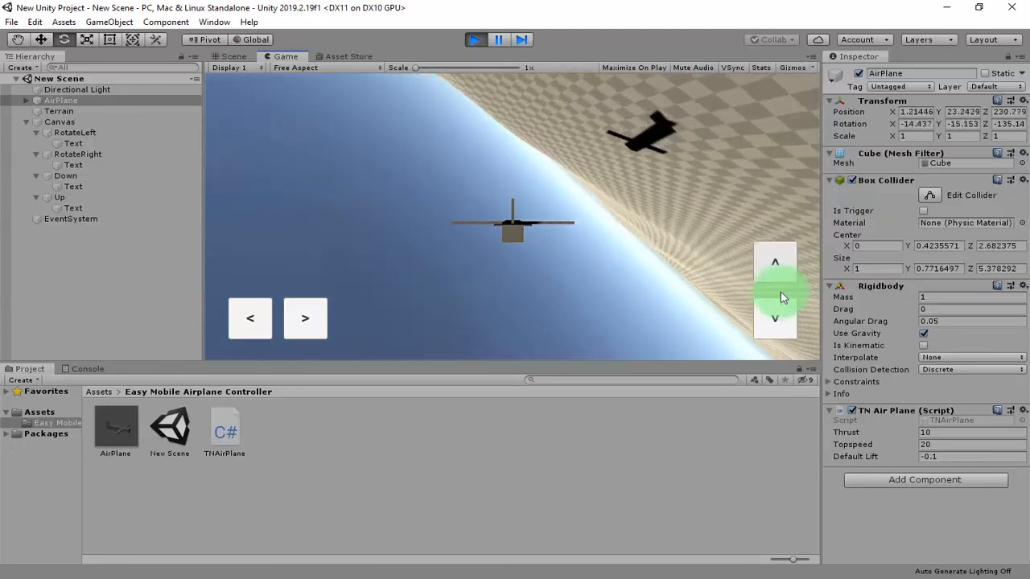
click(774, 315)
click(771, 256)
click(768, 307)
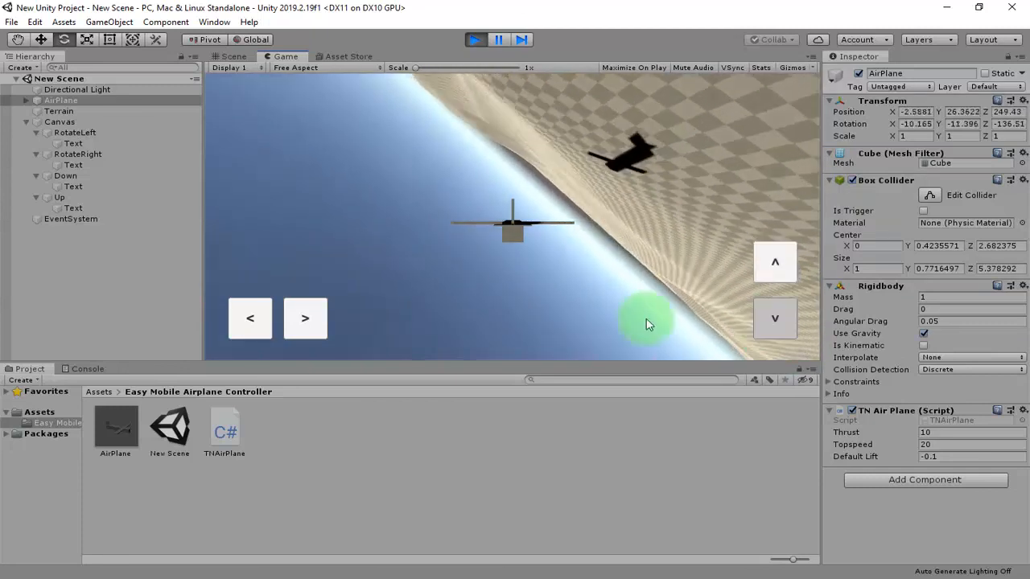
click(250, 329)
click(779, 259)
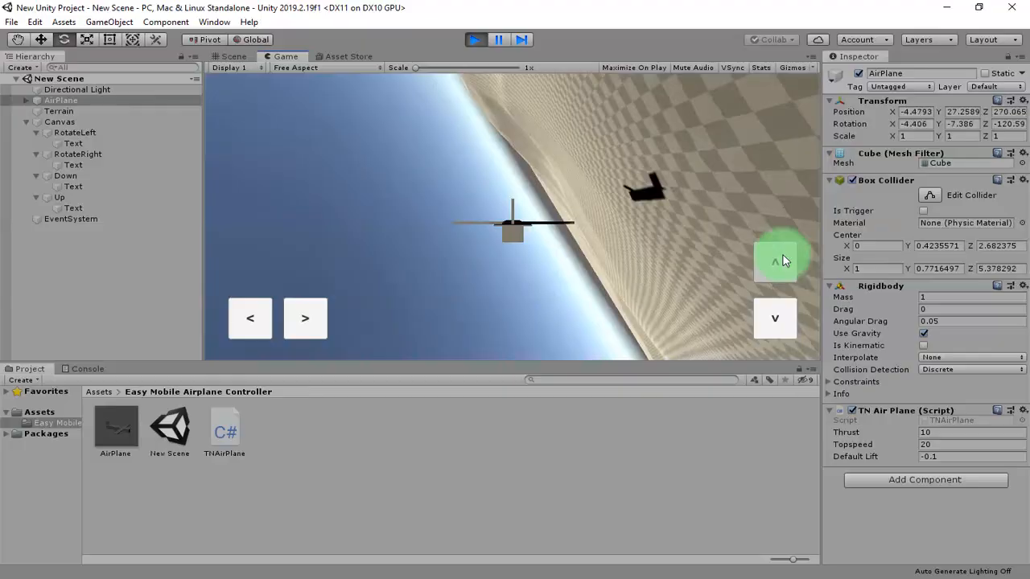